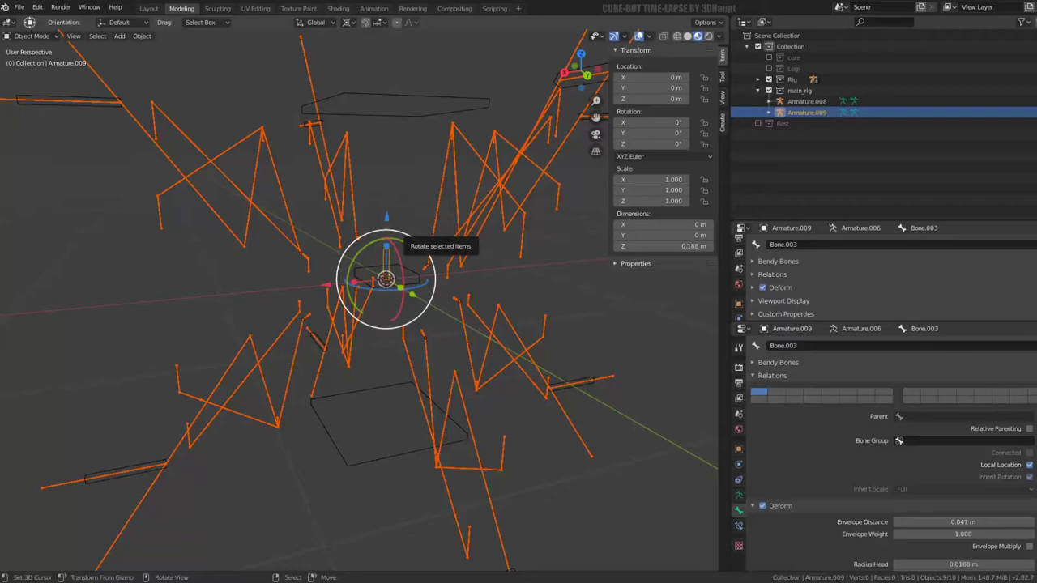
Step: Deselect all, then cycle through the armatures until Armature.003 is selected
{"action": "key", "text": "alt+a"}
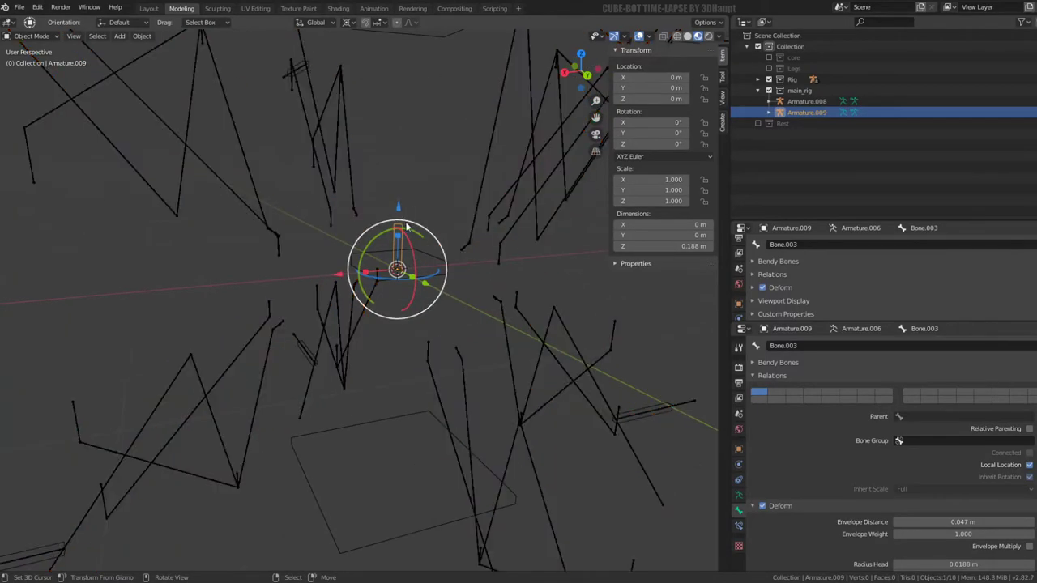
{"action": "mouse_move", "coordinate": [413, 257]}
{"action": "middle_mouse_down"}
{"action": "mouse_move", "coordinate": [302, 220]}
{"action": "mouse_move", "coordinate": [470, 307]}
{"action": "mouse_move", "coordinate": [471, 243]}
{"action": "middle_mouse_up"}
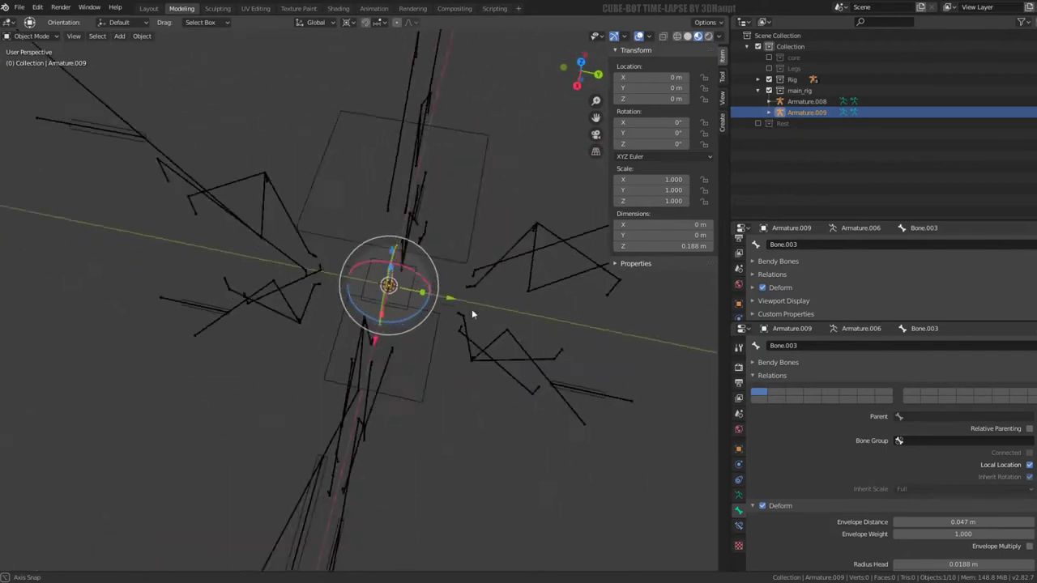
{"action": "left_click", "coordinate": [472, 247]}
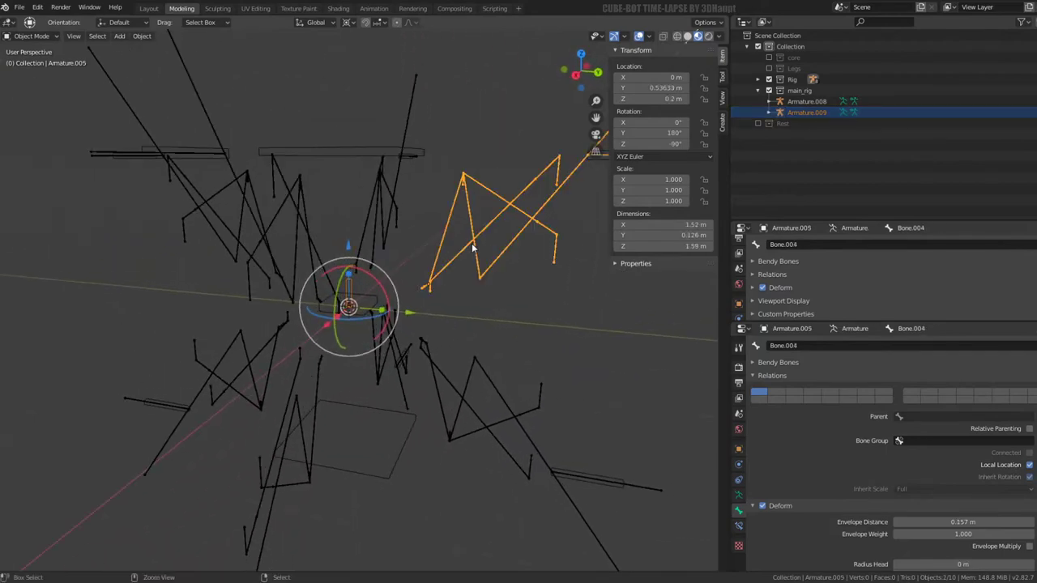
{"action": "mouse_move", "coordinate": [472, 247]}
{"action": "middle_mouse_down"}
{"action": "mouse_move", "coordinate": [393, 283]}
{"action": "mouse_move", "coordinate": [352, 367]}
{"action": "middle_mouse_up"}
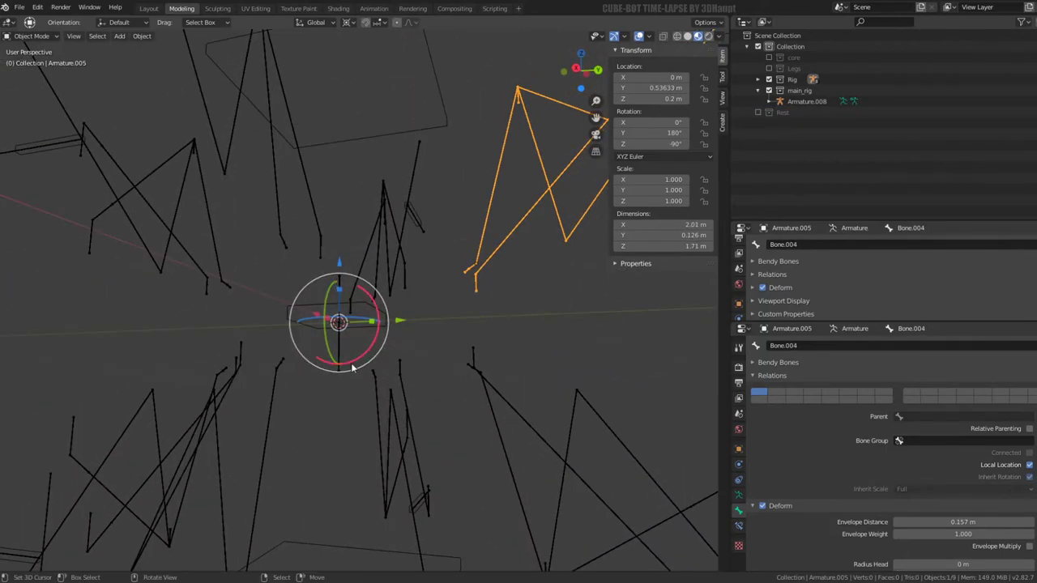
{"action": "left_click", "coordinate": [240, 365]}
{"action": "left_click", "coordinate": [153, 397]}
{"action": "left_click", "coordinate": [374, 372]}
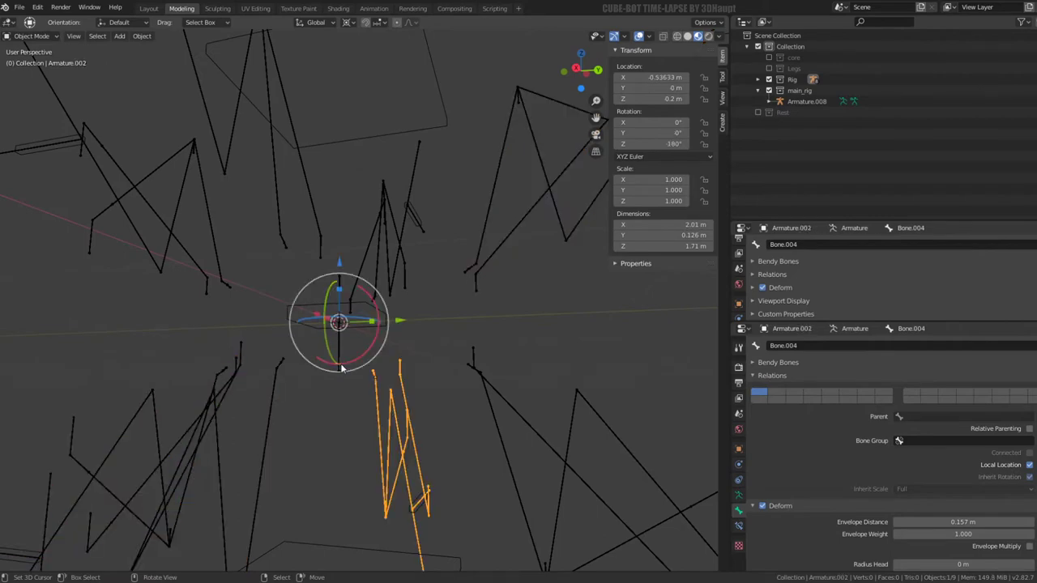
{"action": "left_click", "coordinate": [497, 398]}
Step: Enter Edit Mode on Armature.003 and select the vertical centre bone Bone.015
{"action": "key", "text": "Tab"}
{"action": "mouse_move", "coordinate": [447, 313]}
{"action": "middle_mouse_down"}
{"action": "mouse_move", "coordinate": [350, 357]}
{"action": "mouse_move", "coordinate": [471, 294]}
{"action": "mouse_move", "coordinate": [486, 320]}
{"action": "mouse_move", "coordinate": [381, 332]}
{"action": "middle_mouse_up"}
{"action": "left_click", "coordinate": [345, 362]}
{"action": "scroll", "coordinate": [338, 340], "scroll_direction": "down", "scroll_amount": 2}
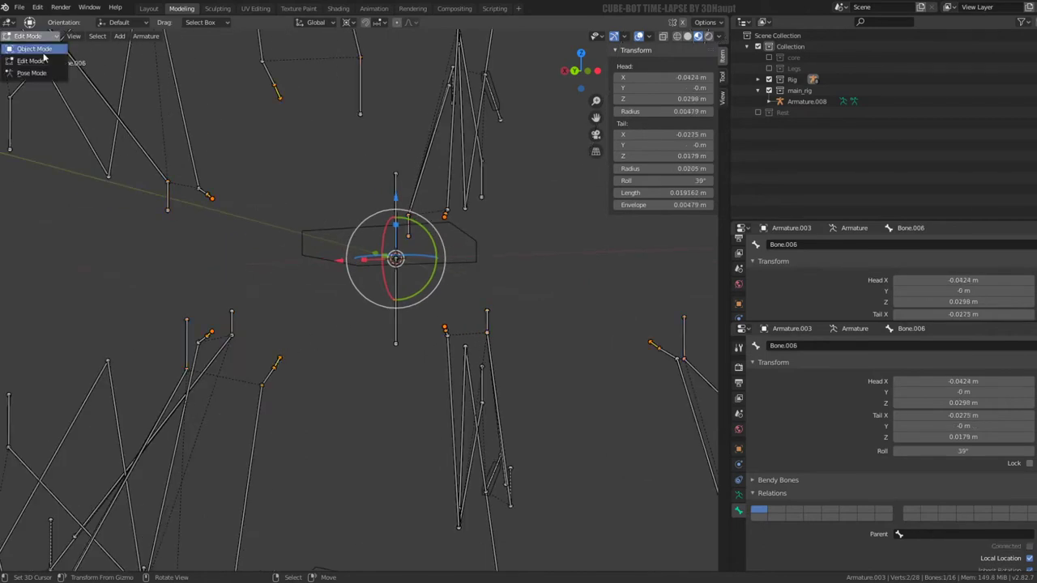
Step: Check the rig in Pose Mode, then parent the selected bones with Keep Offset in Edit Mode
{"action": "left_click", "coordinate": [44, 74]}
{"action": "mouse_move", "coordinate": [314, 356]}
{"action": "middle_mouse_down"}
{"action": "mouse_move", "coordinate": [319, 284]}
{"action": "mouse_move", "coordinate": [319, 335]}
{"action": "mouse_move", "coordinate": [351, 301]}
{"action": "mouse_move", "coordinate": [474, 254]}
{"action": "middle_mouse_up"}
{"action": "middle_click_drag", "start_coordinate": [412, 269], "coordinate": [401, 285]}
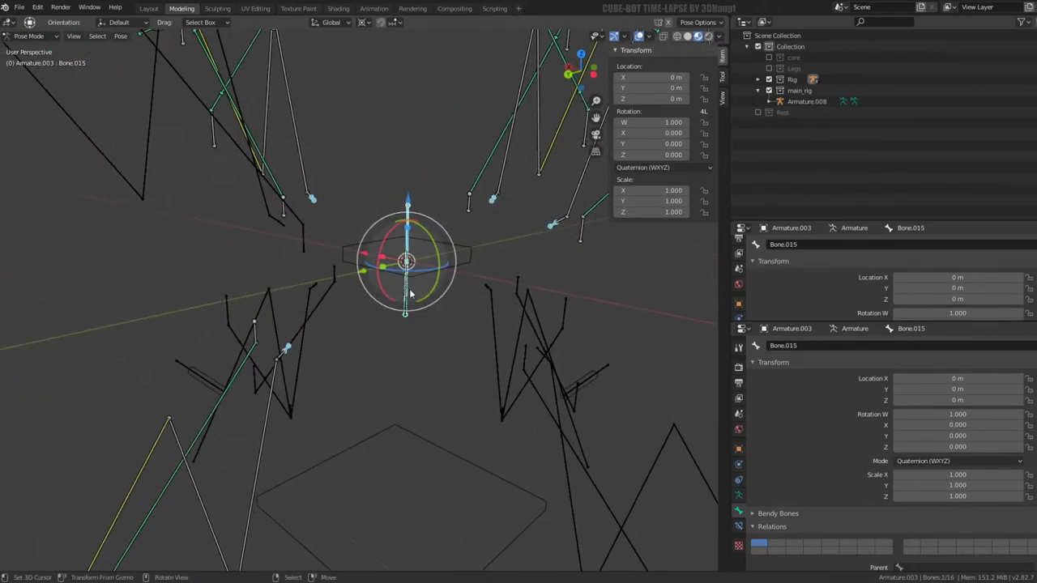
{"action": "key", "text": "Tab"}
{"action": "key", "text": "ctrl+p"}
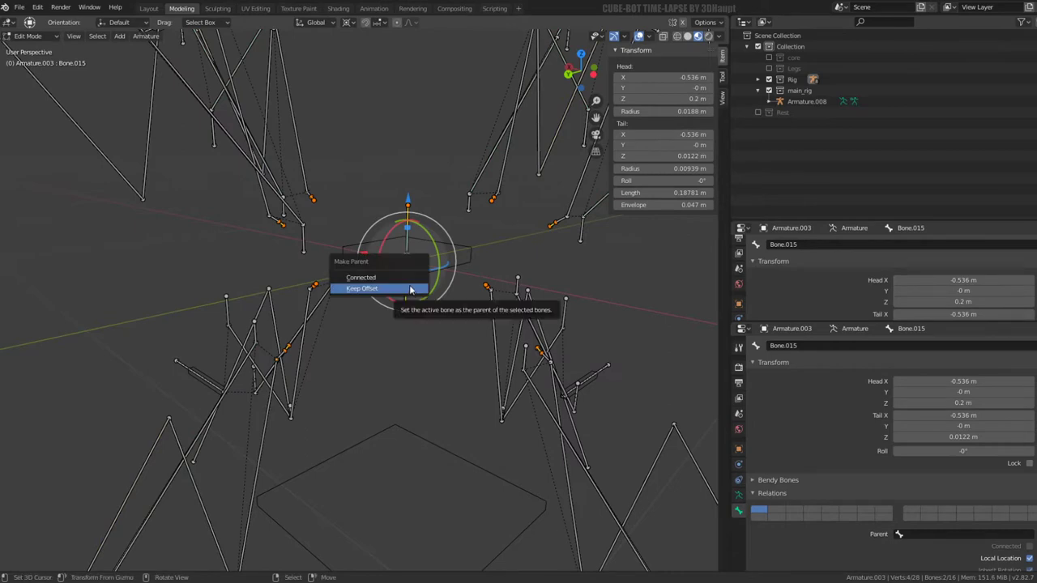
{"action": "left_click", "coordinate": [410, 289]}
Step: Reselect the leg armatures' bones and parent them to active Bone.015 with Keep Offset
{"action": "left_click", "coordinate": [39, 50]}
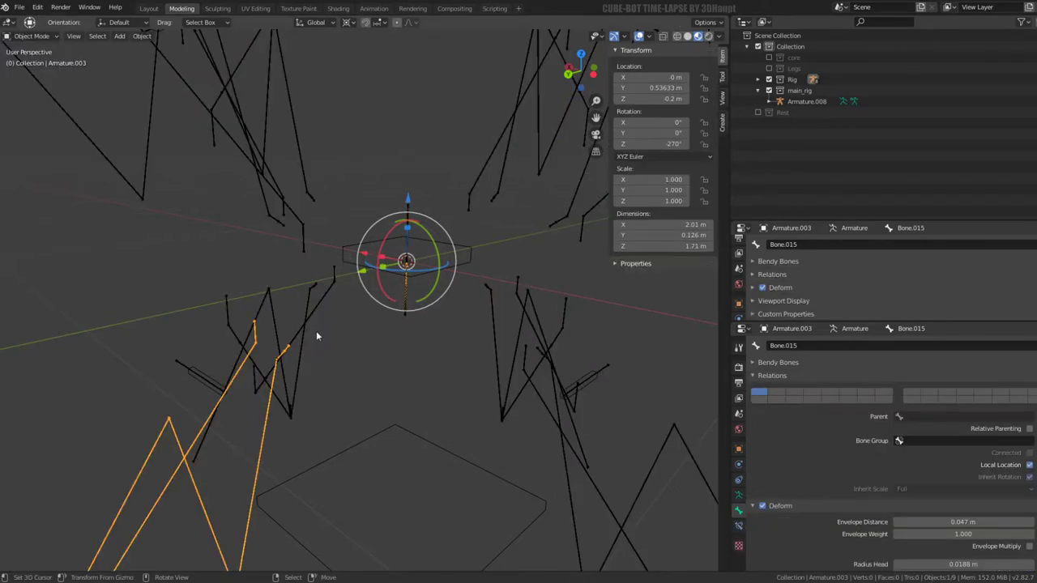
{"action": "left_click", "coordinate": [289, 384]}
{"action": "left_click", "coordinate": [273, 416]}
{"action": "key", "text": "Tab"}
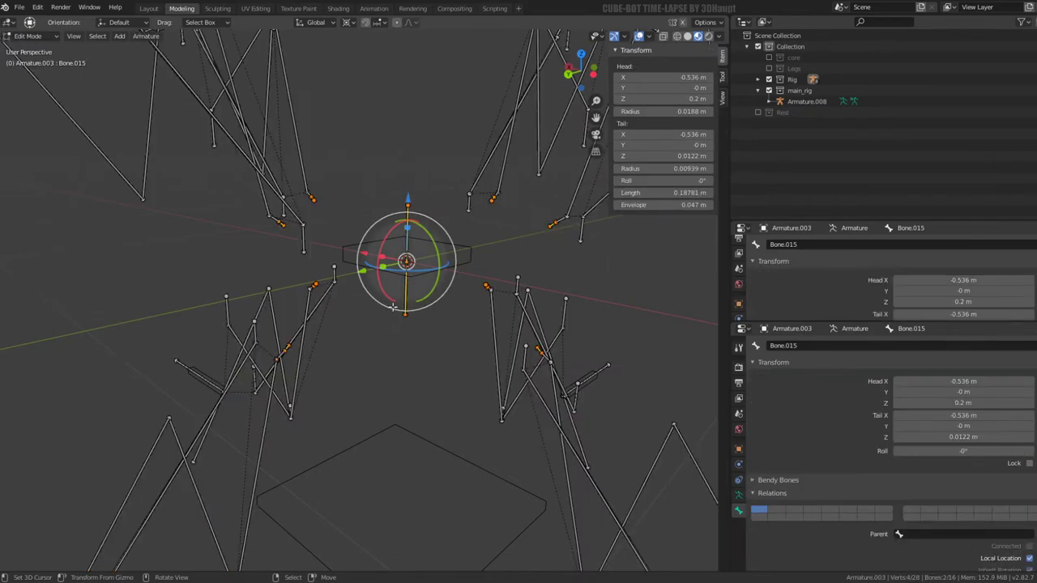
{"action": "mouse_move", "coordinate": [343, 316]}
{"action": "middle_mouse_down"}
{"action": "mouse_move", "coordinate": [283, 363]}
{"action": "mouse_move", "coordinate": [310, 328]}
{"action": "middle_mouse_up"}
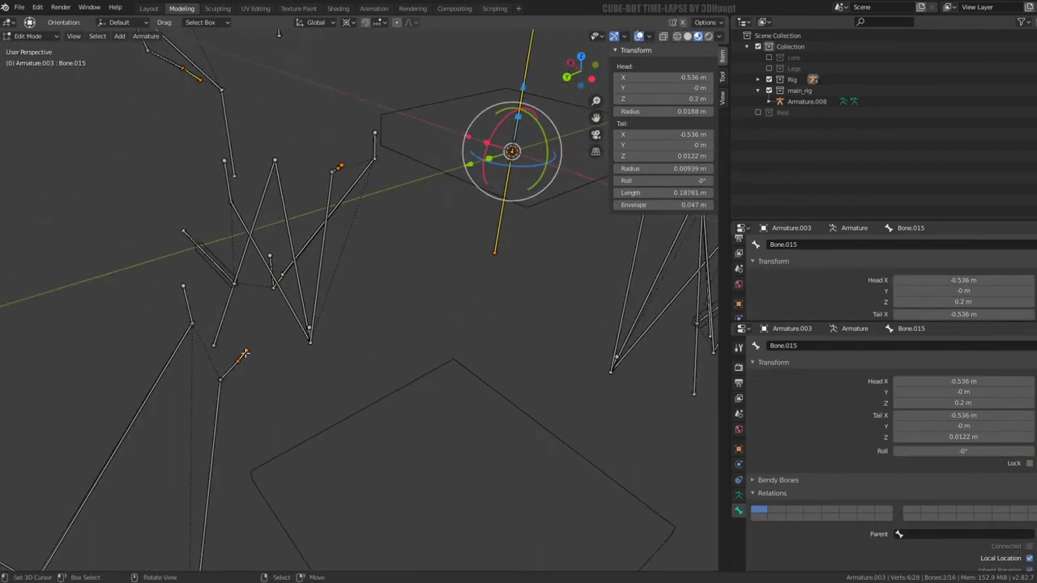
{"action": "left_click", "coordinate": [494, 217]}
{"action": "key", "text": "ctrl+p"}
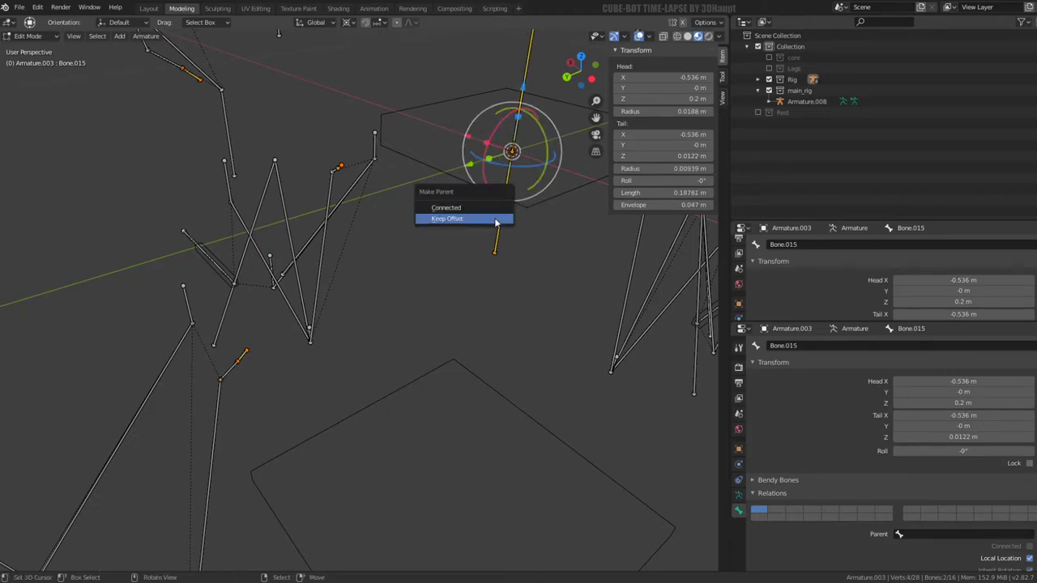
{"action": "left_click", "coordinate": [496, 218]}
{"action": "scroll", "coordinate": [486, 227], "scroll_direction": "down", "scroll_amount": 3}
{"action": "middle_click_drag", "start_coordinate": [486, 227], "coordinate": [356, 235]}
{"action": "key", "text": "Tab"}
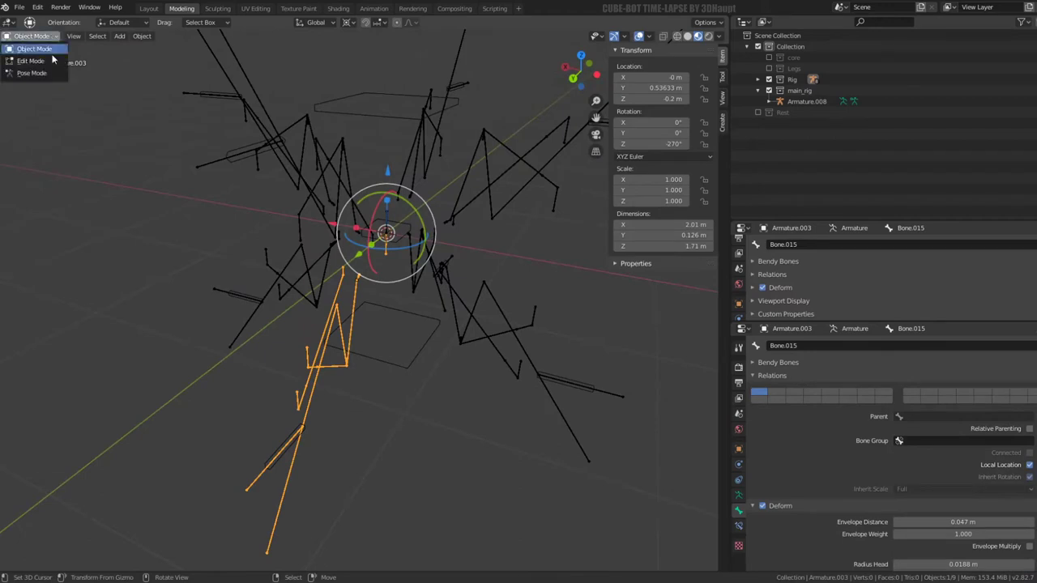
Step: Test-rotate Bone.015 in Pose Mode, then cancel the rotation
{"action": "left_click", "coordinate": [31, 73]}
{"action": "left_click_drag", "start_coordinate": [417, 236], "coordinate": [395, 231]}
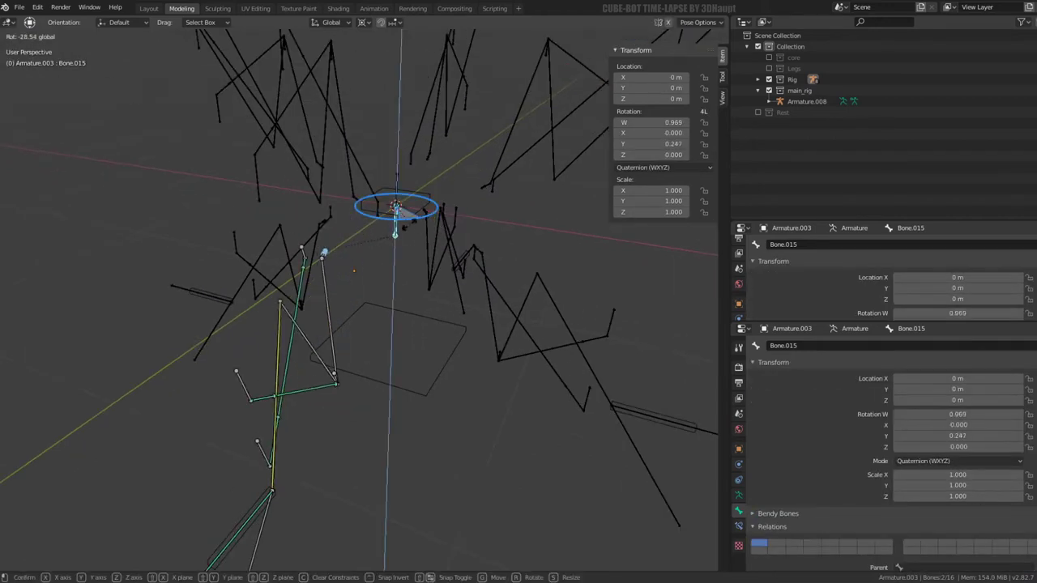
{"action": "key", "text": "Escape"}
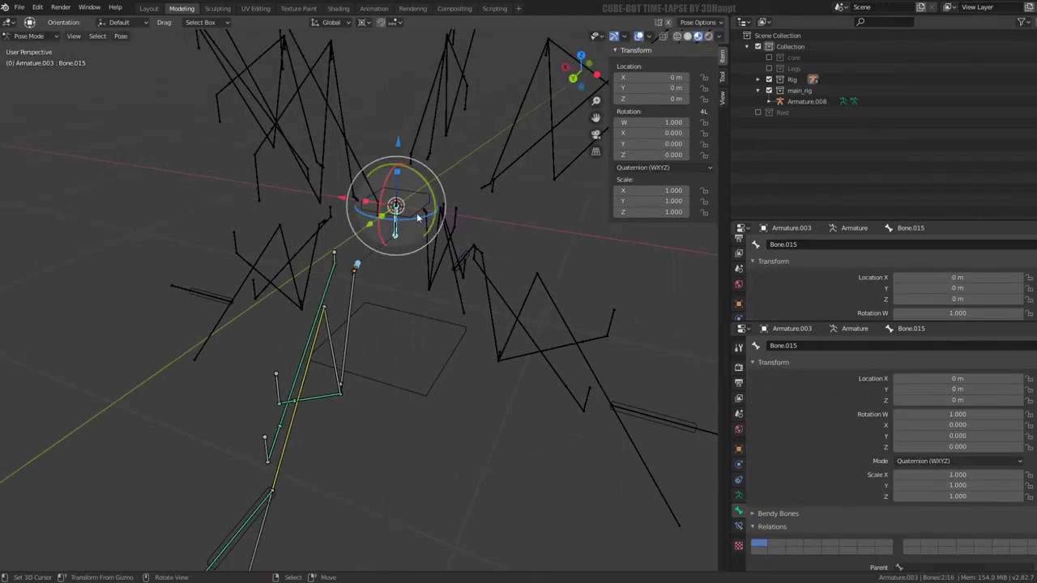
{"action": "mouse_move", "coordinate": [352, 331]}
{"action": "middle_mouse_down"}
{"action": "mouse_move", "coordinate": [401, 304]}
{"action": "mouse_move", "coordinate": [380, 312]}
{"action": "middle_mouse_up"}
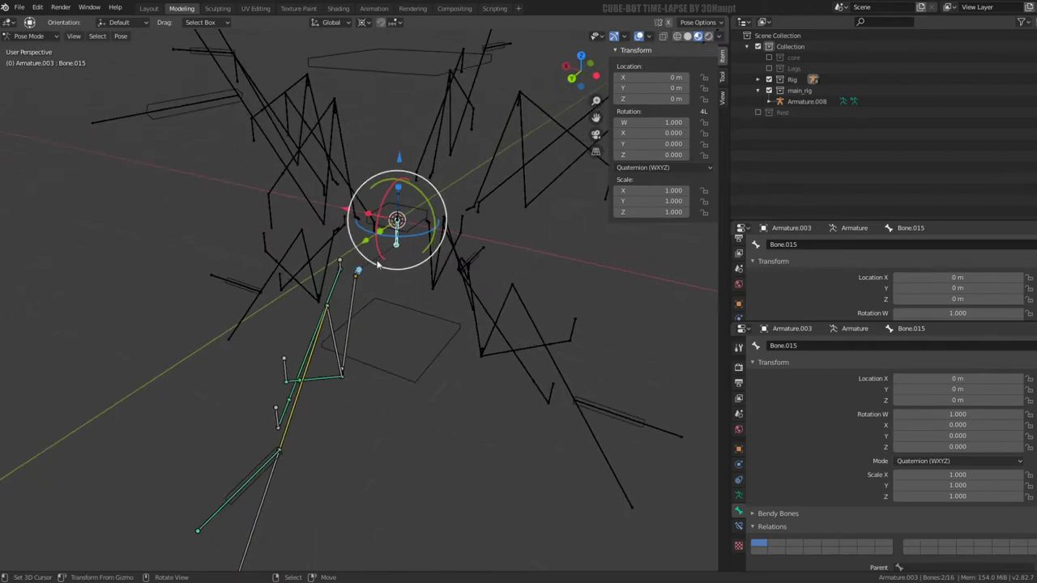
Step: In Object Mode, cycle through the overlapping centre armatures to reselect Armature.003
{"action": "left_click", "coordinate": [48, 50]}
{"action": "left_click", "coordinate": [438, 165]}
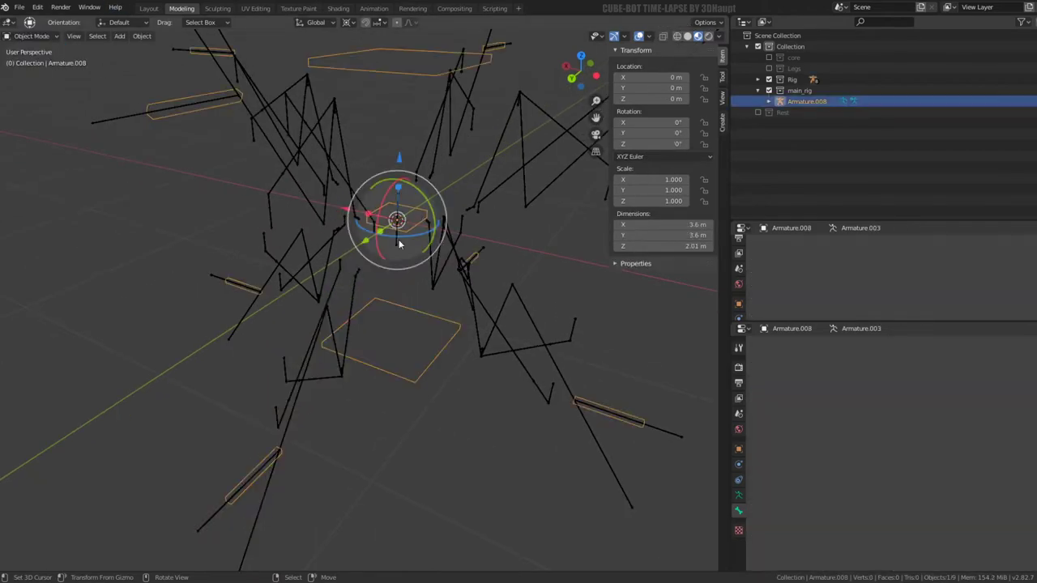
{"action": "mouse_move", "coordinate": [400, 244]}
{"action": "middle_mouse_down"}
{"action": "mouse_move", "coordinate": [408, 216]}
{"action": "mouse_move", "coordinate": [373, 213]}
{"action": "mouse_move", "coordinate": [319, 285]}
{"action": "middle_mouse_up"}
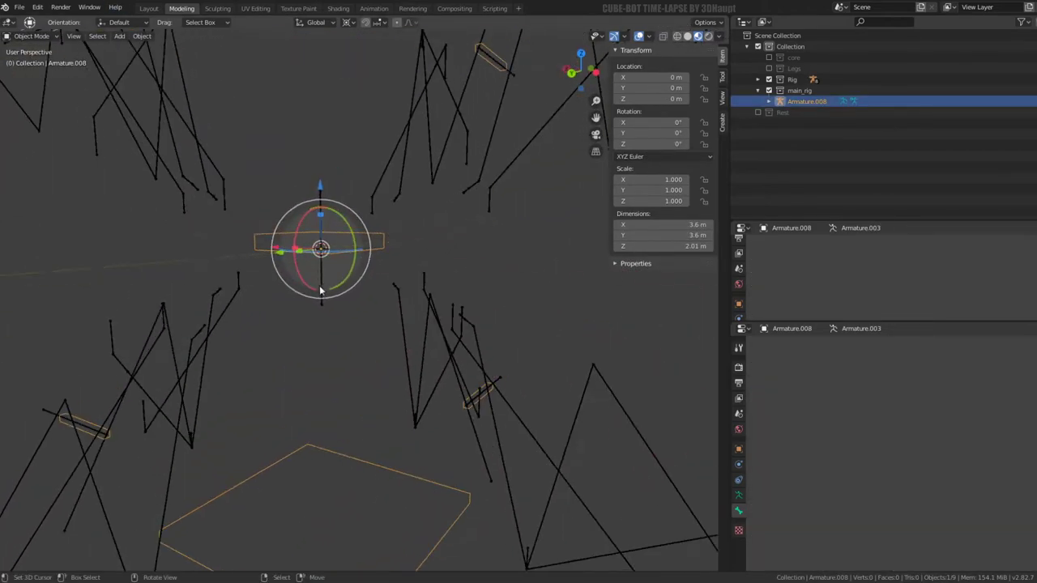
{"action": "left_click", "coordinate": [319, 287]}
{"action": "left_click", "coordinate": [320, 290]}
{"action": "left_click", "coordinate": [320, 290]}
{"action": "left_click", "coordinate": [320, 290]}
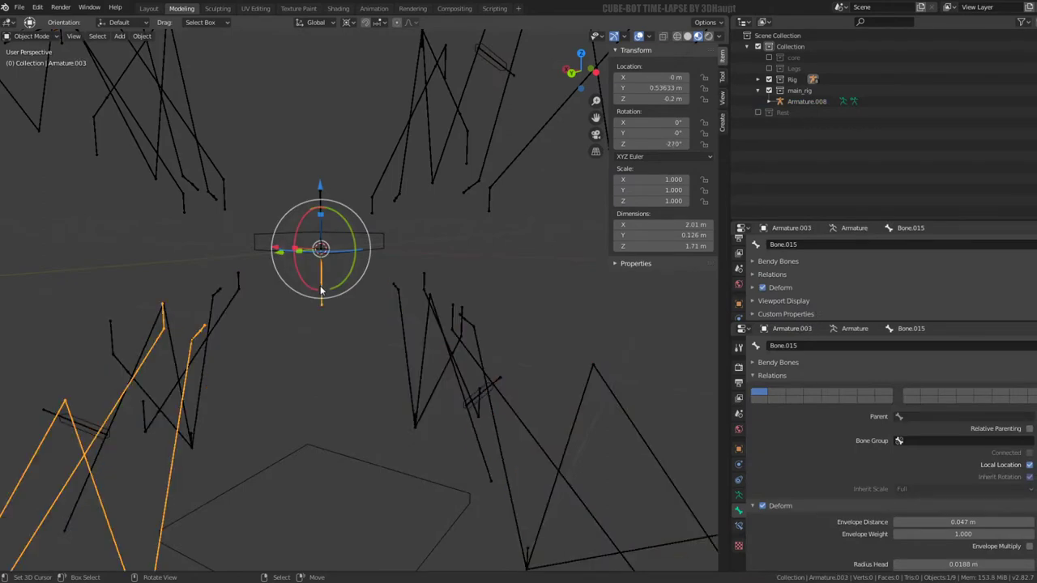
{"action": "middle_click_drag", "start_coordinate": [238, 195], "coordinate": [214, 144]}
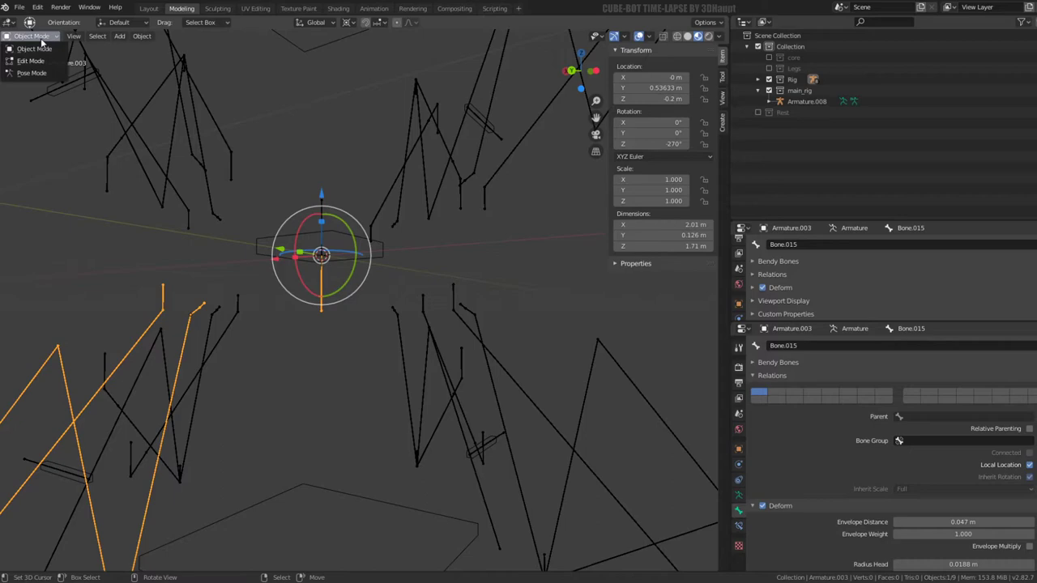
{"action": "left_click", "coordinate": [32, 73]}
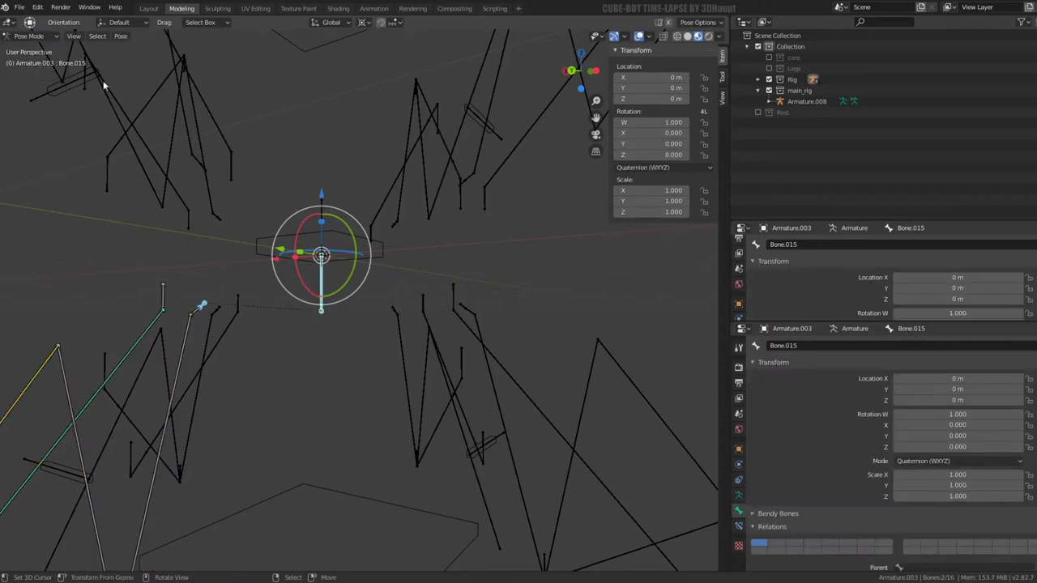
{"action": "mouse_move", "coordinate": [320, 299]}
{"action": "middle_mouse_down"}
{"action": "mouse_move", "coordinate": [349, 187]}
{"action": "mouse_move", "coordinate": [322, 251]}
{"action": "middle_mouse_up"}
{"action": "key", "text": "g"}
{"action": "key", "text": "z"}
{"action": "key", "text": "Escape"}
{"action": "left_click_drag", "start_coordinate": [380, 269], "coordinate": [367, 274]}
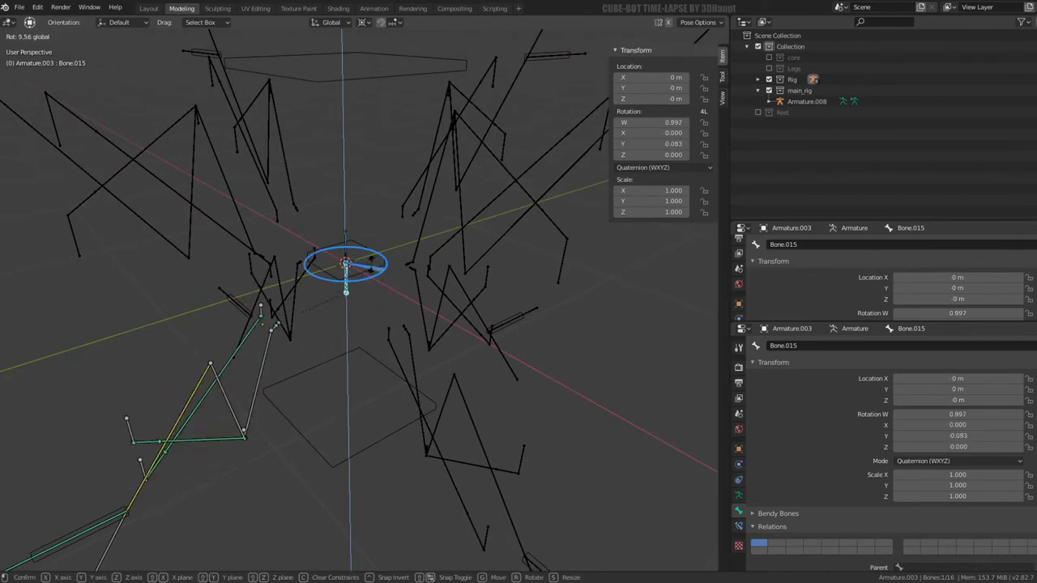
{"action": "key", "text": "Escape"}
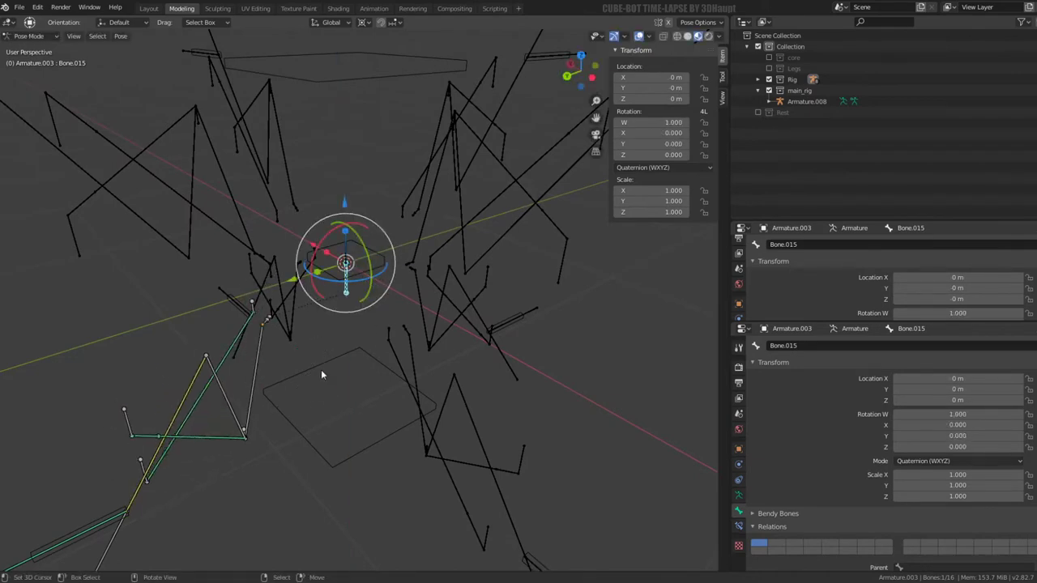
{"action": "mouse_move", "coordinate": [349, 309]}
{"action": "middle_mouse_down"}
{"action": "mouse_move", "coordinate": [360, 299]}
{"action": "mouse_move", "coordinate": [362, 263]}
{"action": "middle_mouse_up"}
{"action": "left_click_drag", "start_coordinate": [362, 264], "coordinate": [358, 235]}
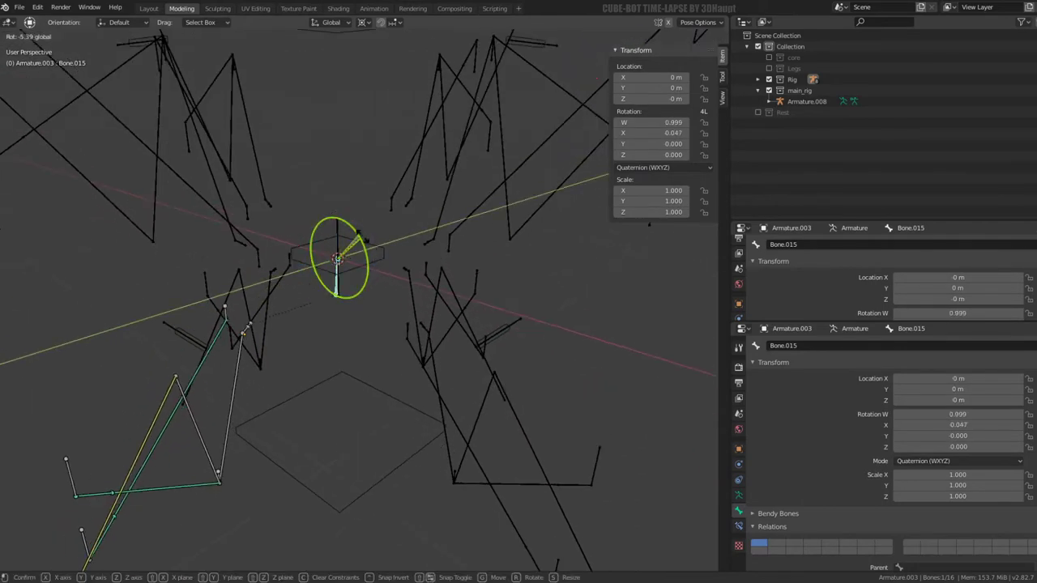
{"action": "left_click_drag", "start_coordinate": [381, 187], "coordinate": [279, 324]}
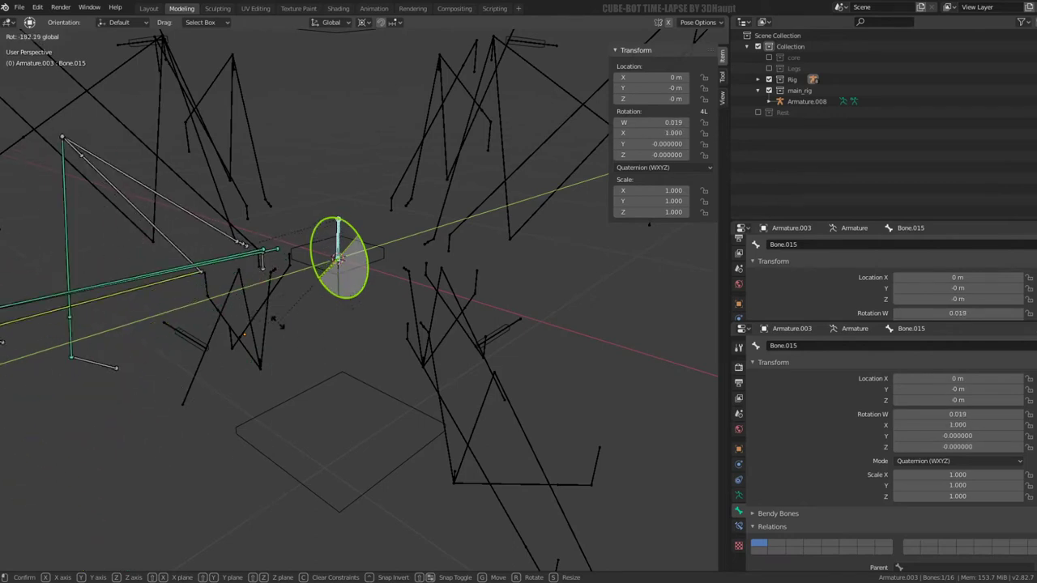
{"action": "key", "text": "Escape"}
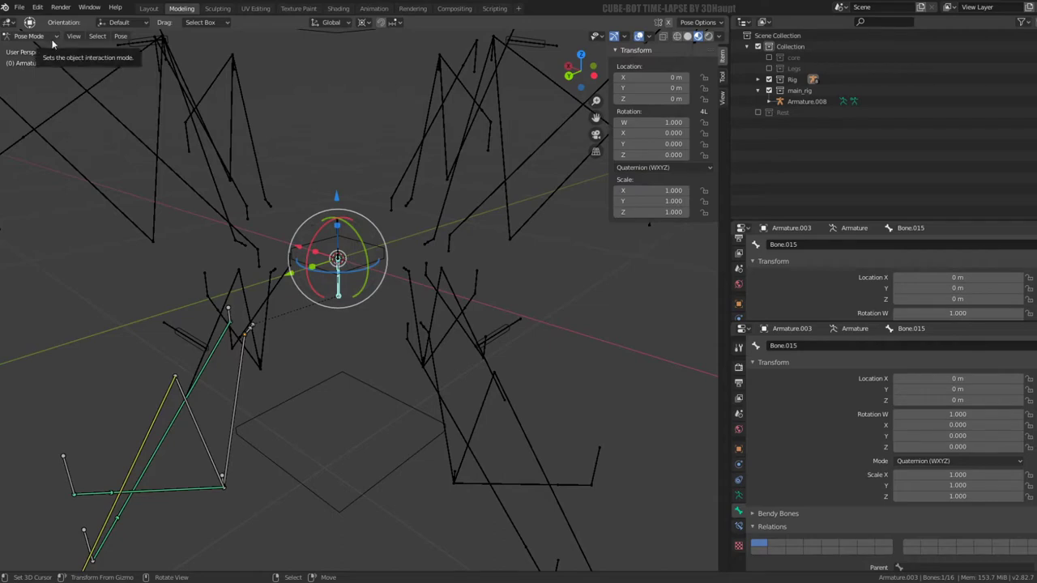
{"action": "middle_click_drag", "start_coordinate": [425, 272], "coordinate": [411, 214]}
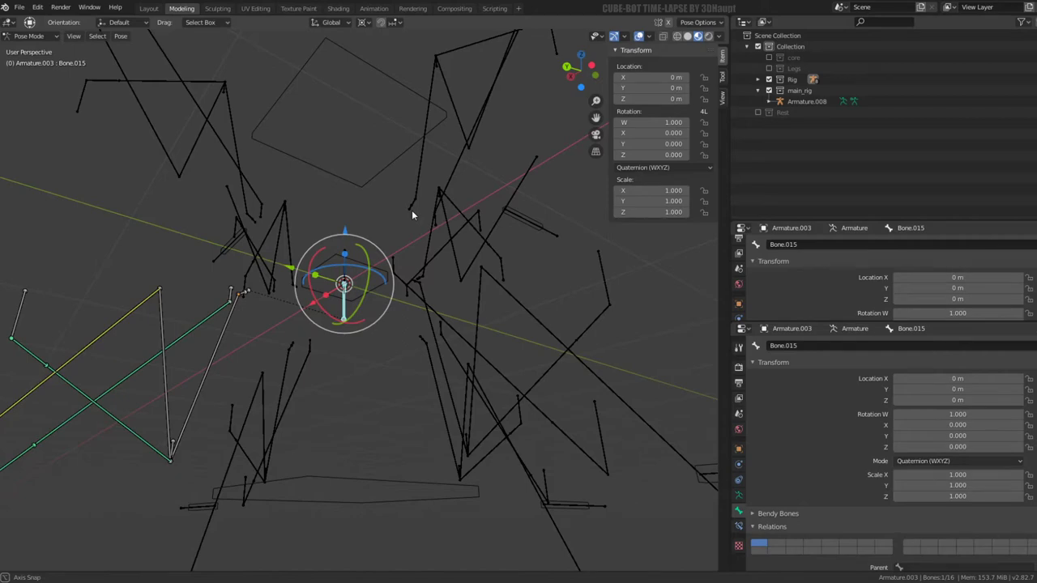
{"action": "mouse_move", "coordinate": [411, 211]}
{"action": "middle_mouse_down"}
{"action": "mouse_move", "coordinate": [406, 256]}
{"action": "mouse_move", "coordinate": [342, 209]}
{"action": "middle_mouse_up"}
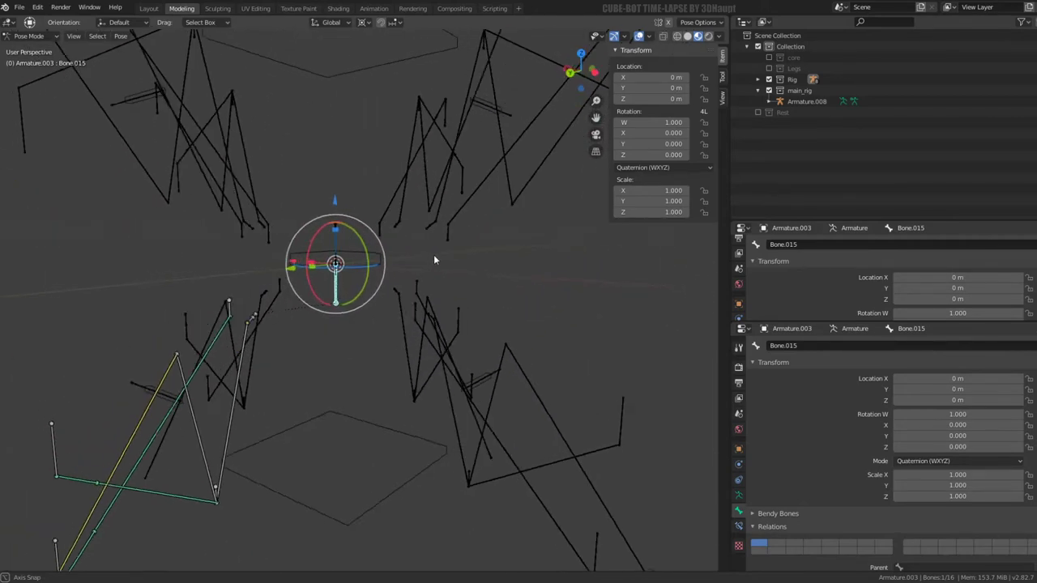
{"action": "left_click_drag", "start_coordinate": [342, 208], "coordinate": [356, 145]}
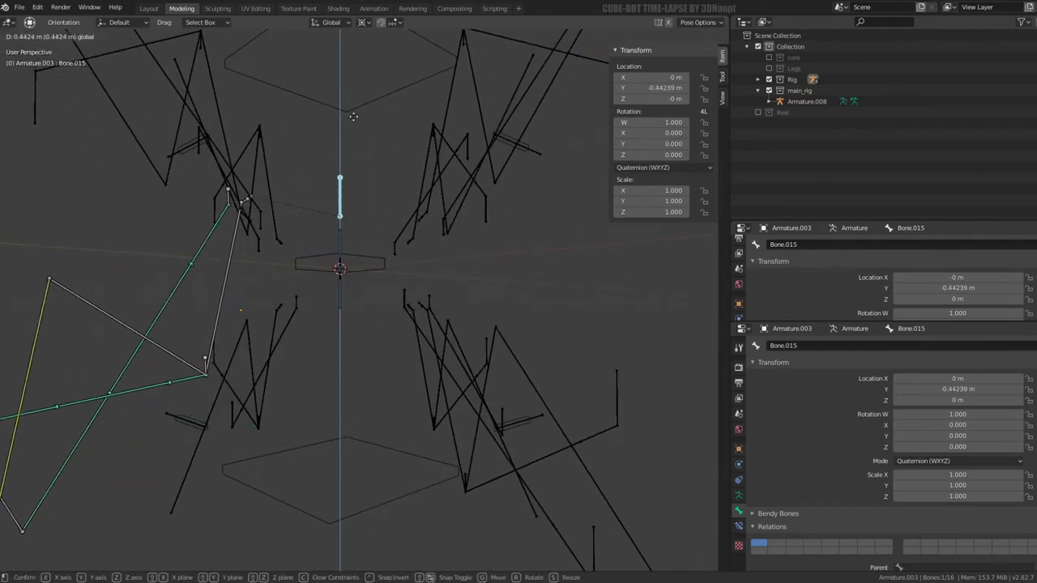
{"action": "key", "text": "Escape"}
{"action": "scroll", "coordinate": [336, 218], "scroll_direction": "up", "scroll_amount": 2}
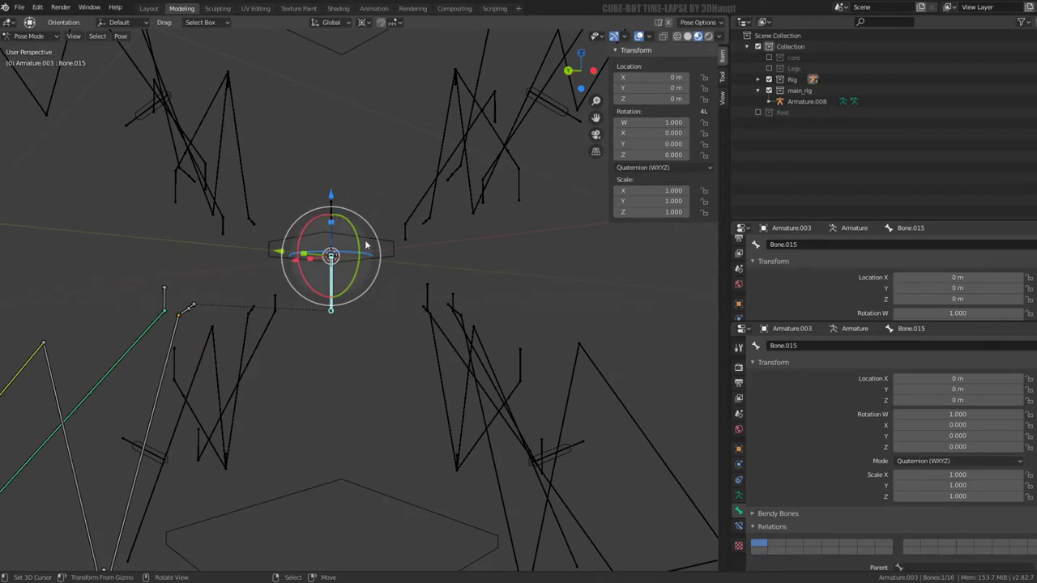
{"action": "key", "text": "r"}
{"action": "key", "text": "r"}
{"action": "key", "text": "Escape"}
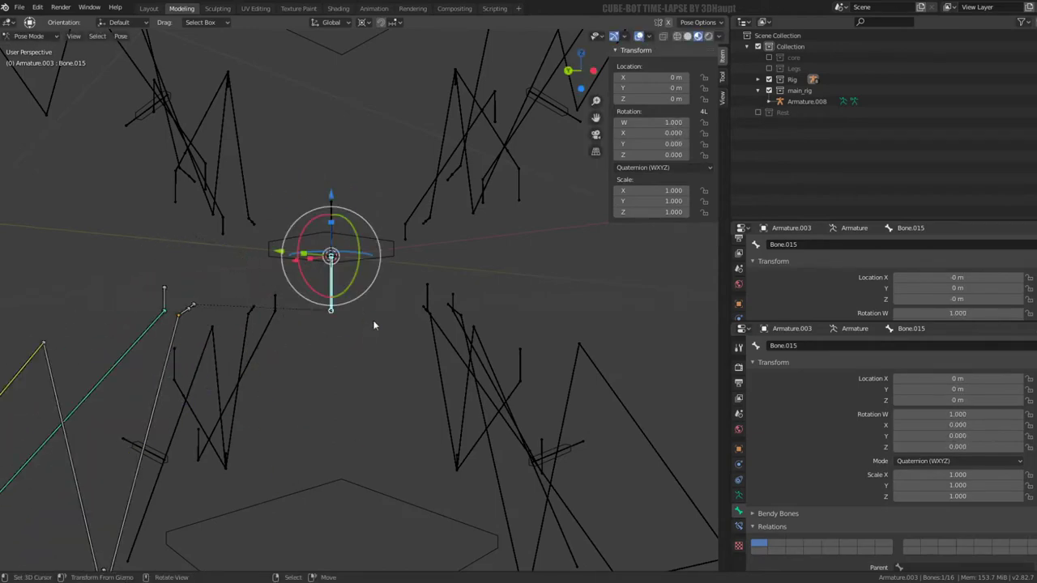
{"action": "mouse_move", "coordinate": [373, 320]}
{"action": "middle_mouse_down"}
{"action": "mouse_move", "coordinate": [212, 240]}
{"action": "mouse_move", "coordinate": [185, 290]}
{"action": "mouse_move", "coordinate": [224, 234]}
{"action": "mouse_move", "coordinate": [236, 277]}
{"action": "mouse_move", "coordinate": [199, 261]}
{"action": "mouse_move", "coordinate": [241, 258]}
{"action": "mouse_move", "coordinate": [278, 269]}
{"action": "middle_mouse_up"}
Step: Test-move Bone.006 and Bone.008, cancelling each move, then select Bone.005
{"action": "middle_click_drag", "start_coordinate": [255, 325], "coordinate": [305, 315]}
{"action": "left_click", "coordinate": [255, 315]}
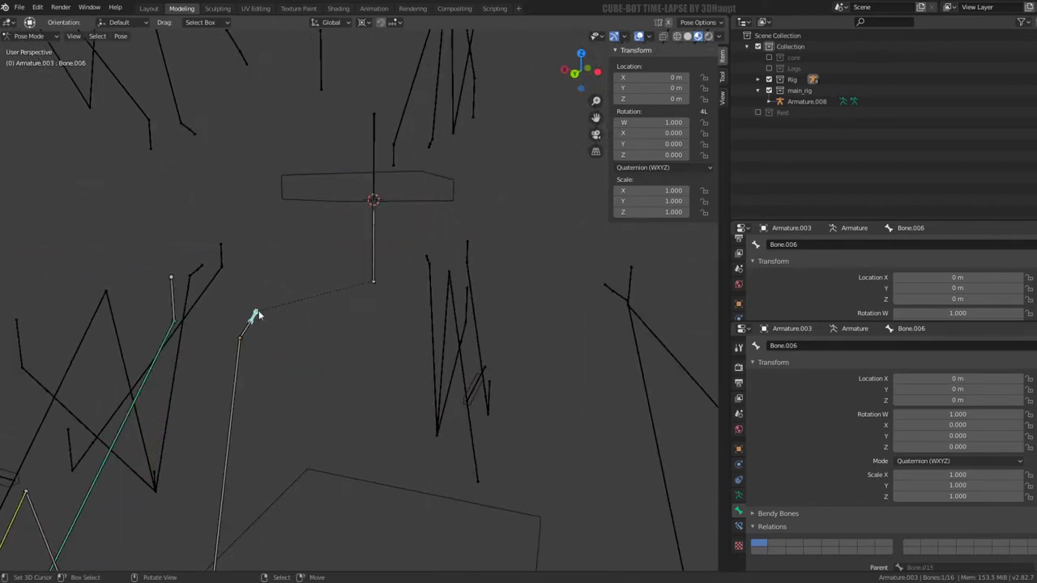
{"action": "key", "text": "g"}
{"action": "key", "text": "Escape"}
{"action": "key", "text": "g"}
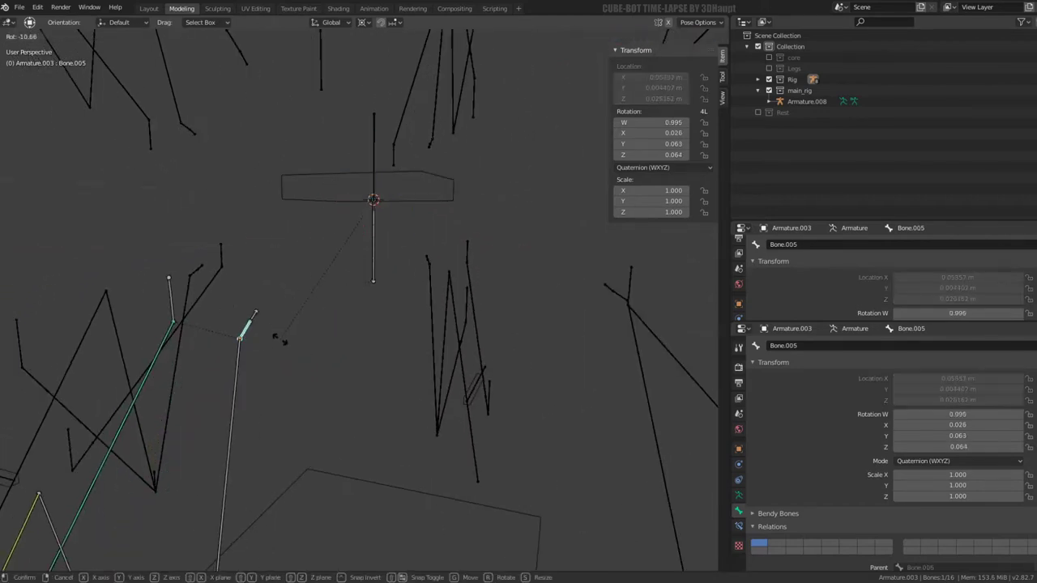
{"action": "key", "text": "Escape"}
{"action": "left_click", "coordinate": [169, 293]}
{"action": "key", "text": "g"}
{"action": "key", "text": "Escape"}
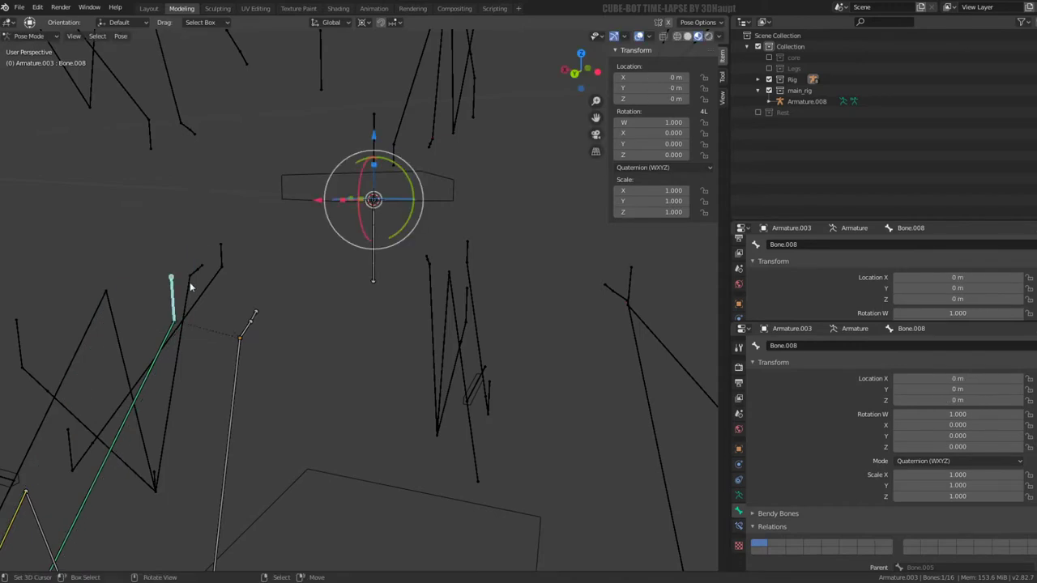
{"action": "left_click", "coordinate": [248, 328]}
Step: In Edit Mode, parent the selected leg bones to the root Bone with Keep Offset
{"action": "key", "text": "Tab"}
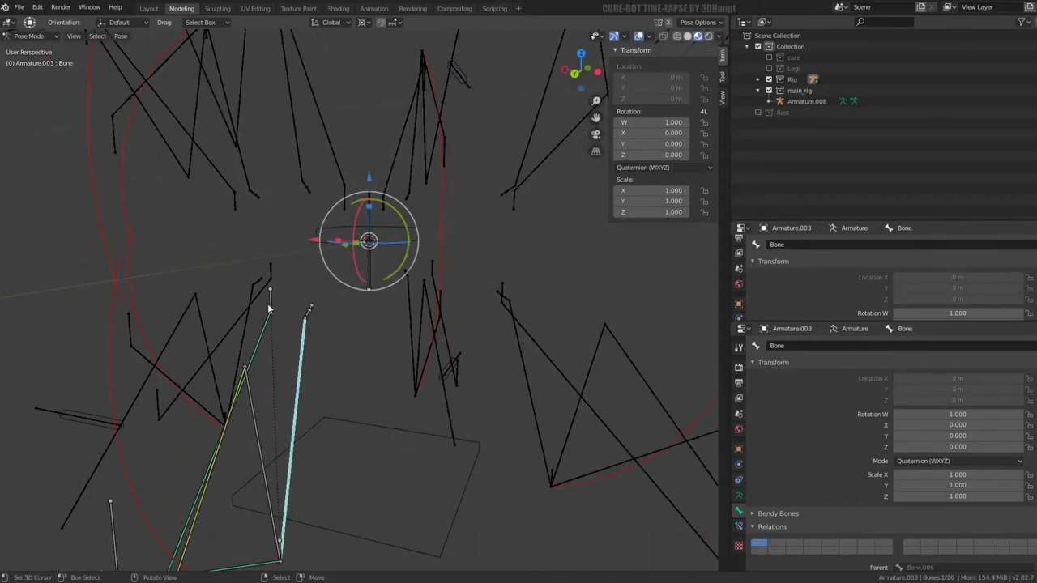
{"action": "key", "text": "Tab"}
{"action": "key", "text": "Tab"}
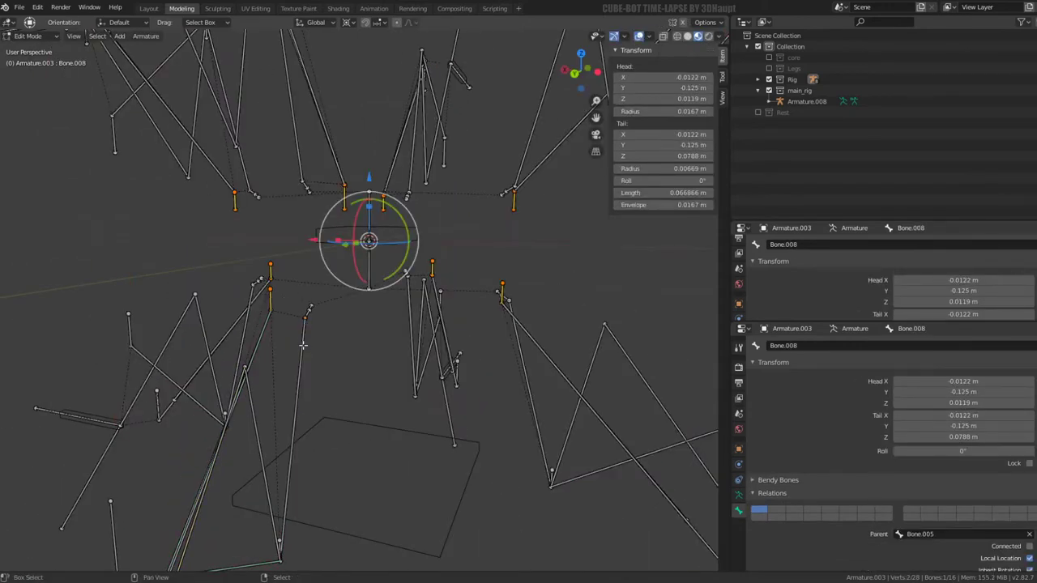
{"action": "left_click", "coordinate": [302, 345], "text": "shift"}
{"action": "key", "text": "ctrl+p"}
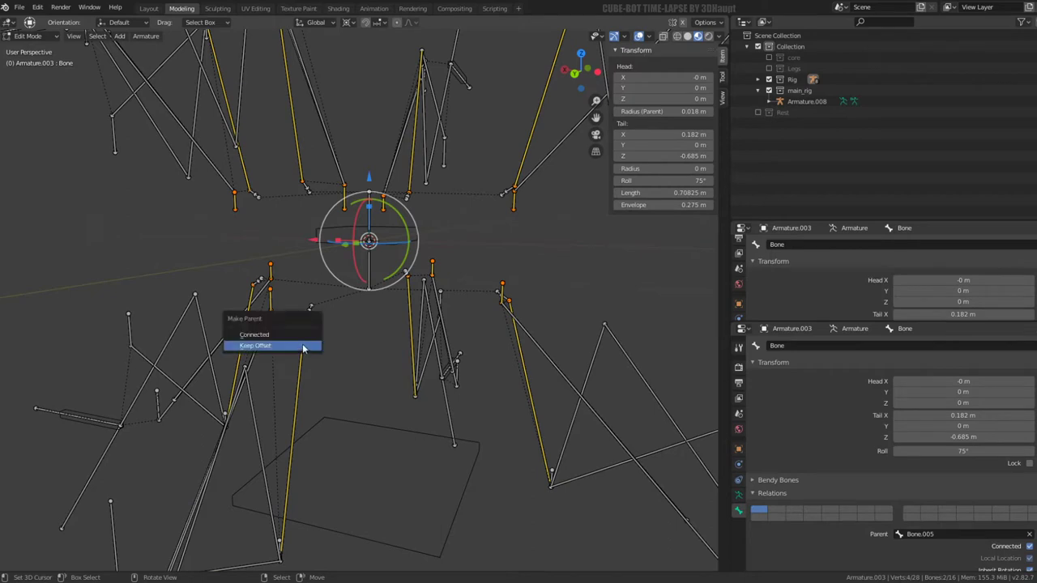
{"action": "left_click", "coordinate": [305, 347]}
Step: Test-move Bone.006 in Pose Mode and cancel, then select Armature.008 in Object Mode
{"action": "key", "text": "ctrl+Tab"}
{"action": "scroll", "coordinate": [332, 308], "scroll_direction": "up", "scroll_amount": 3}
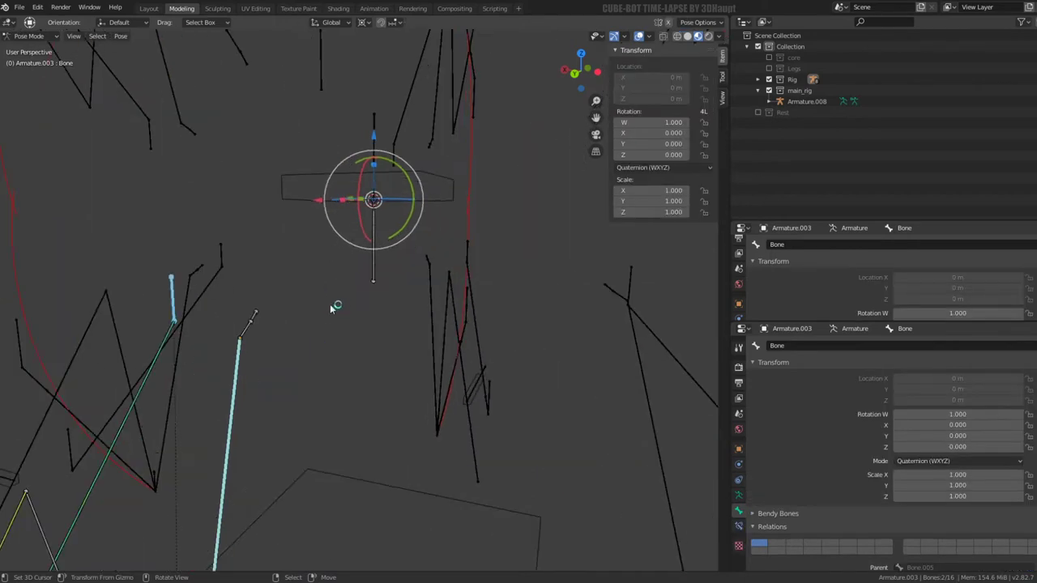
{"action": "left_click", "coordinate": [254, 325]}
{"action": "key", "text": "g"}
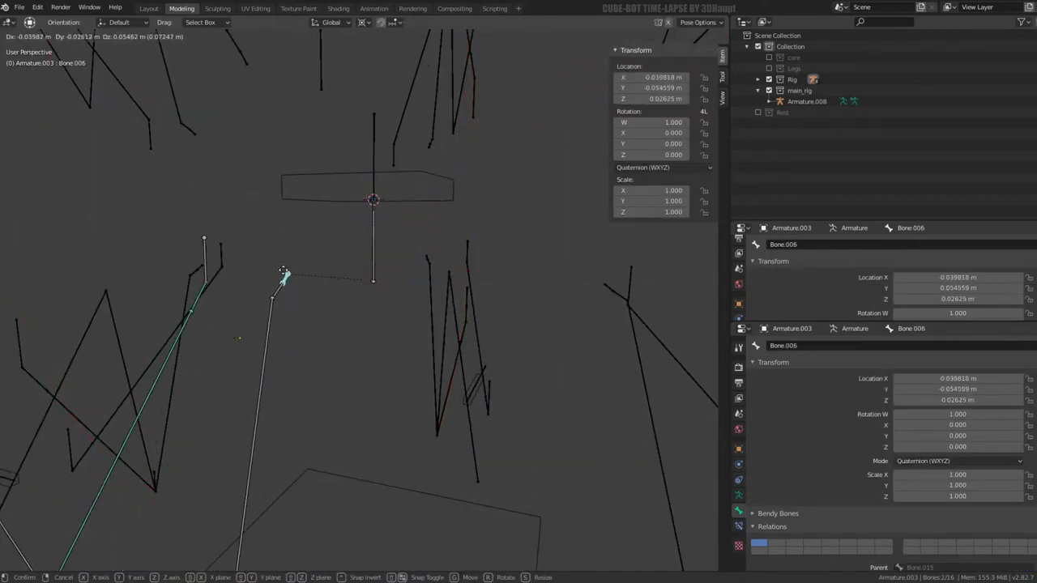
{"action": "right_click", "coordinate": [236, 295]}
{"action": "middle_click_drag", "start_coordinate": [236, 295], "coordinate": [239, 210]}
{"action": "key", "text": "g"}
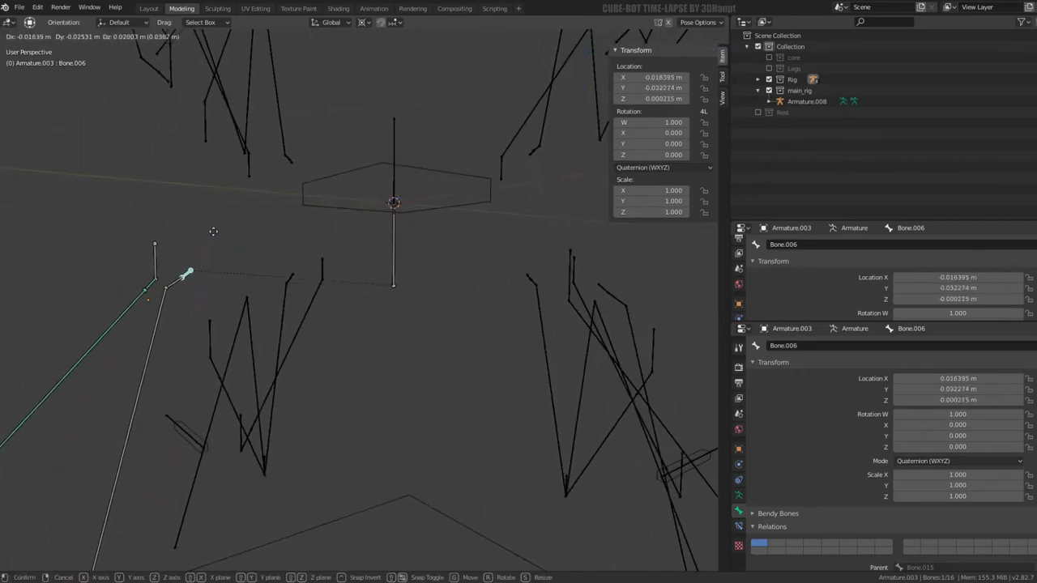
{"action": "right_click", "coordinate": [241, 162]}
{"action": "mouse_move", "coordinate": [240, 162]}
{"action": "middle_mouse_down"}
{"action": "mouse_move", "coordinate": [220, 278]}
{"action": "mouse_move", "coordinate": [261, 294]}
{"action": "mouse_move", "coordinate": [332, 363]}
{"action": "middle_mouse_up"}
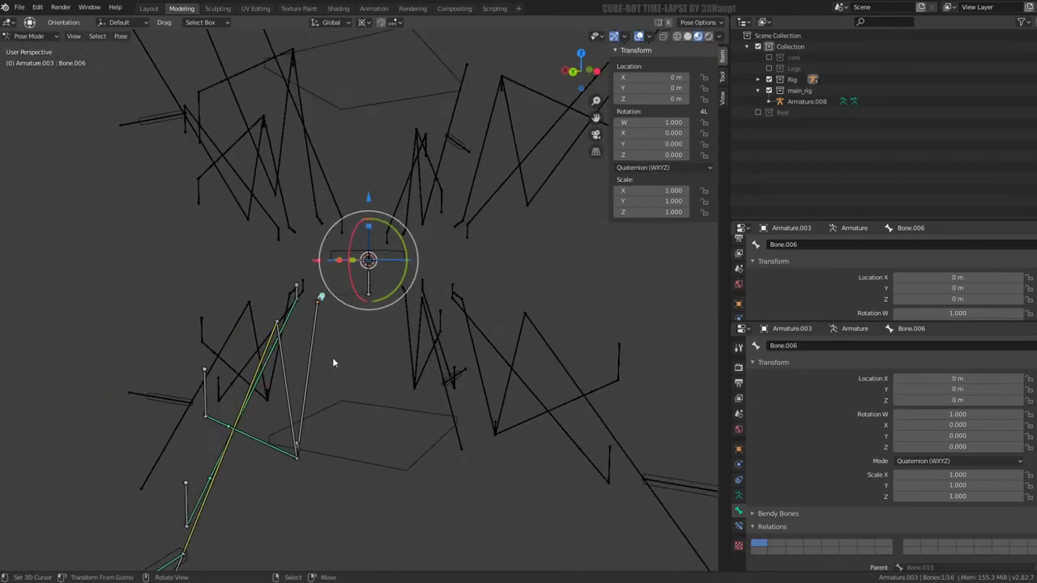
{"action": "middle_click_drag", "start_coordinate": [394, 401], "coordinate": [277, 403]}
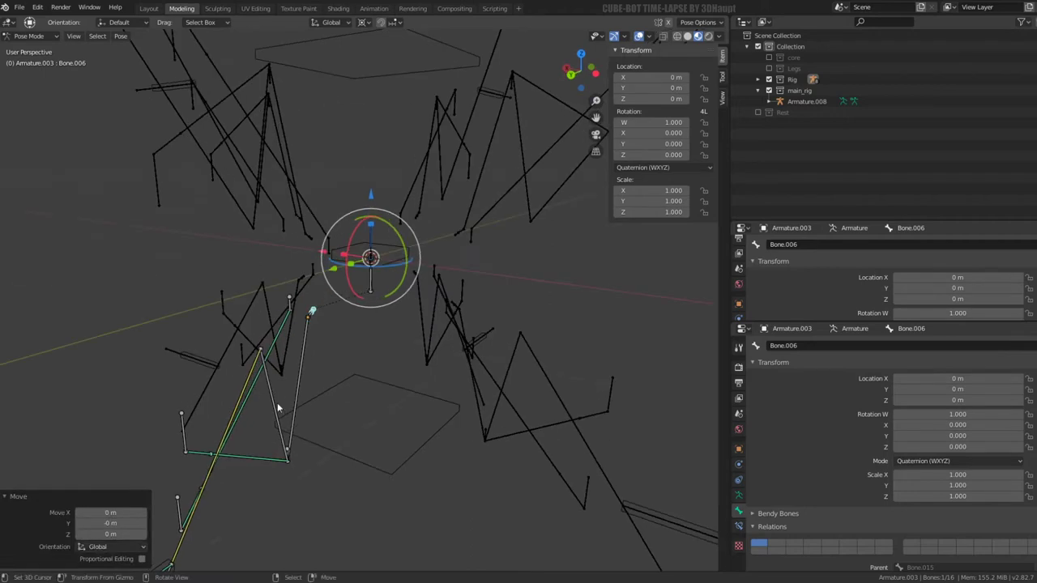
{"action": "left_click", "coordinate": [37, 51]}
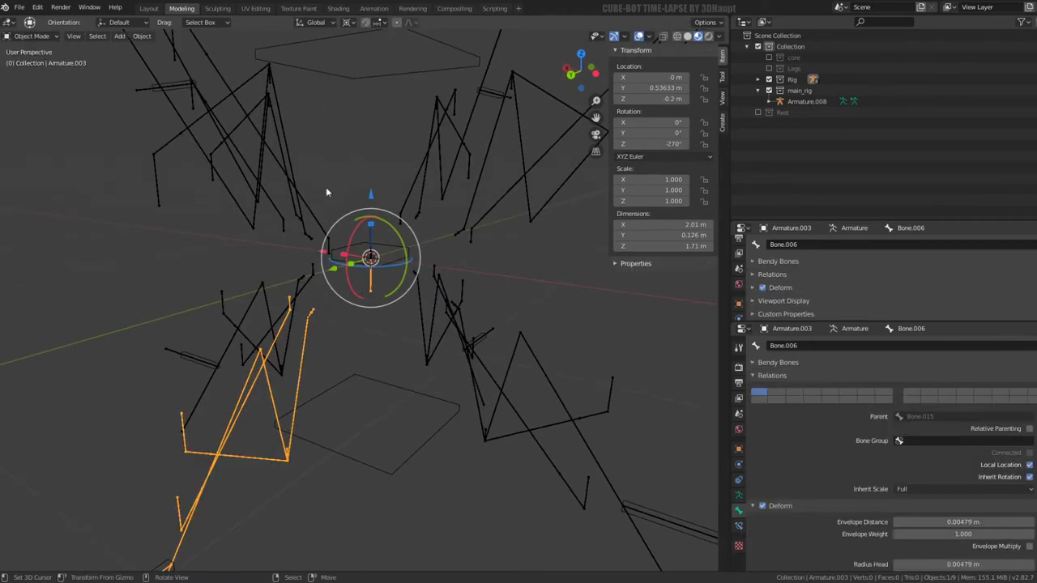
{"action": "left_click", "coordinate": [394, 391]}
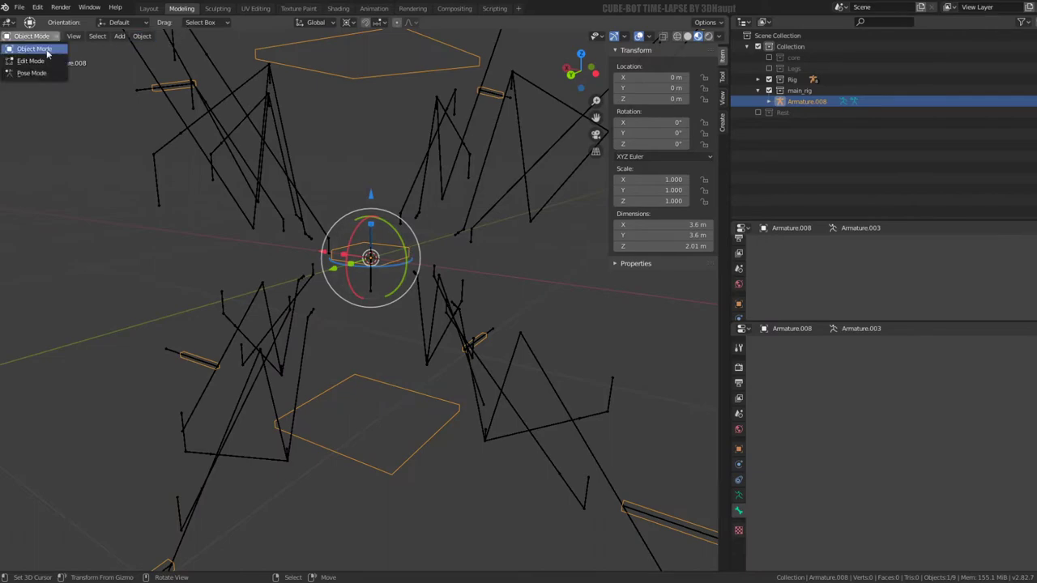
Step: In Pose Mode on Armature.008, test-rotate the central body Bone around Z, cancelling each time
{"action": "left_click", "coordinate": [48, 73]}
{"action": "left_click", "coordinate": [398, 261]}
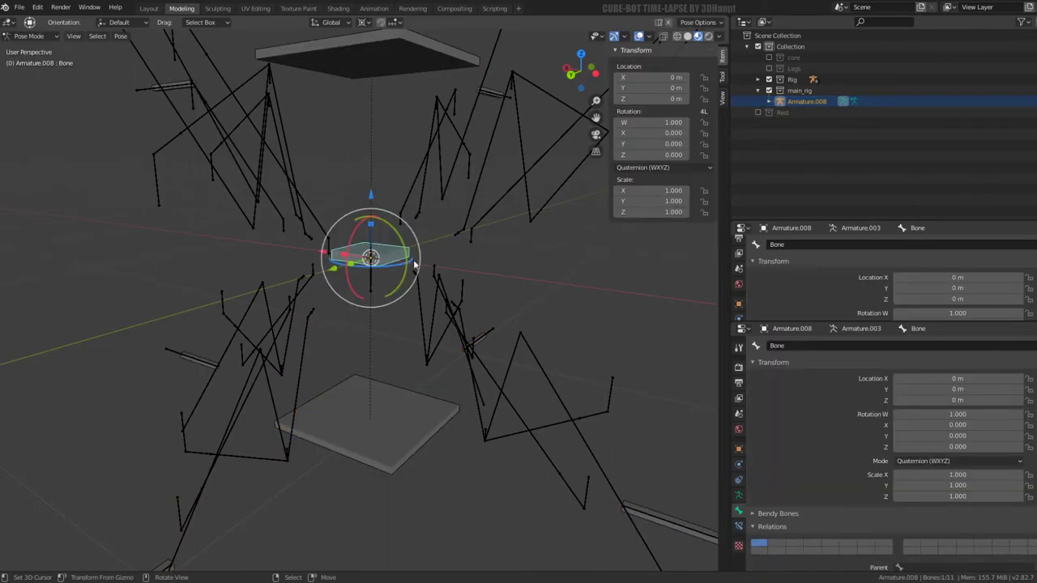
{"action": "key", "text": "r"}
{"action": "key", "text": "z"}
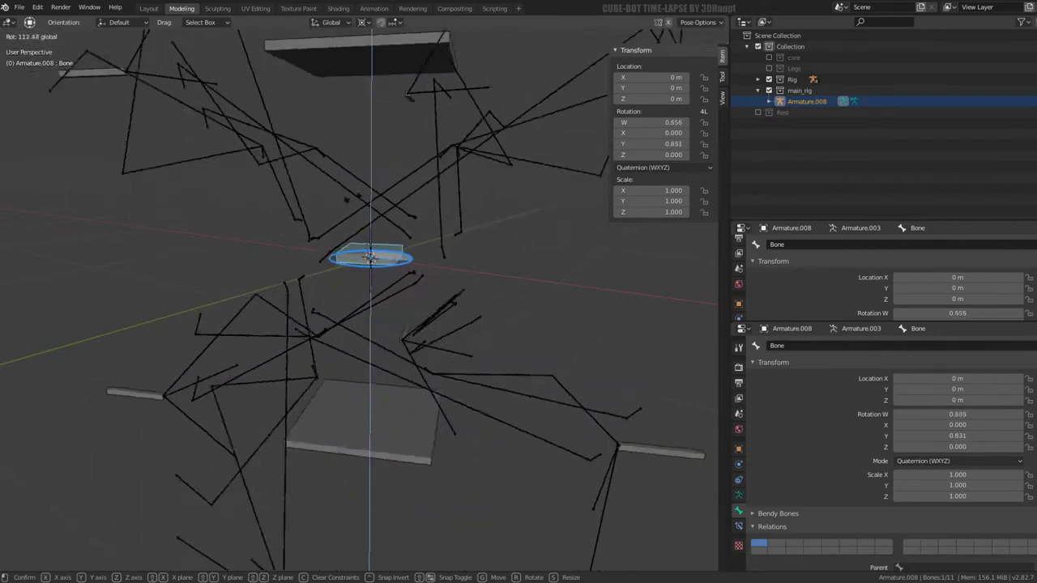
{"action": "right_click", "coordinate": [366, 210]}
{"action": "middle_click_drag", "start_coordinate": [366, 209], "coordinate": [414, 250]}
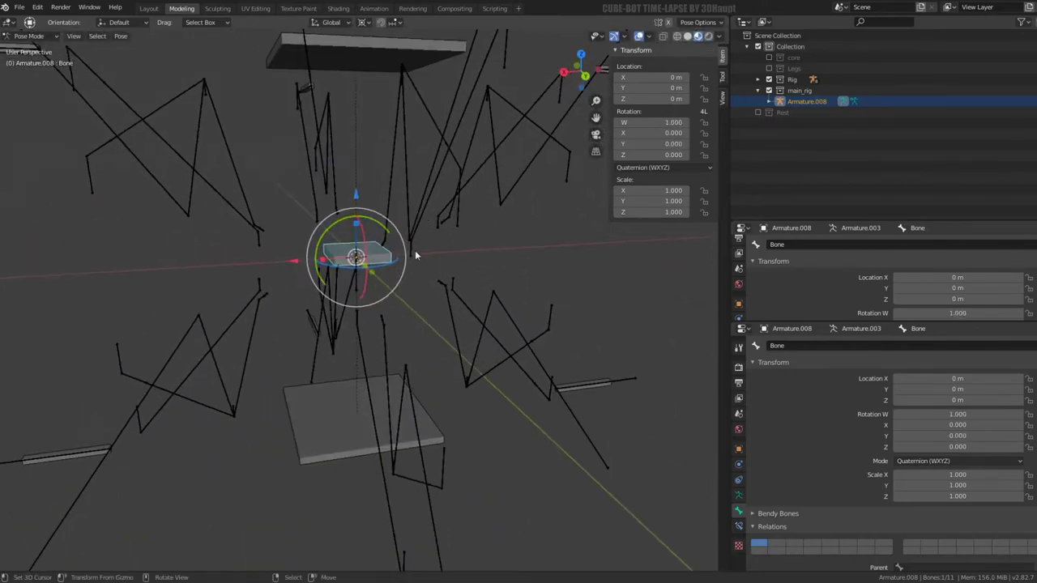
{"action": "key", "text": "r"}
{"action": "key", "text": "Escape"}
{"action": "key", "text": "r"}
{"action": "key", "text": "z"}
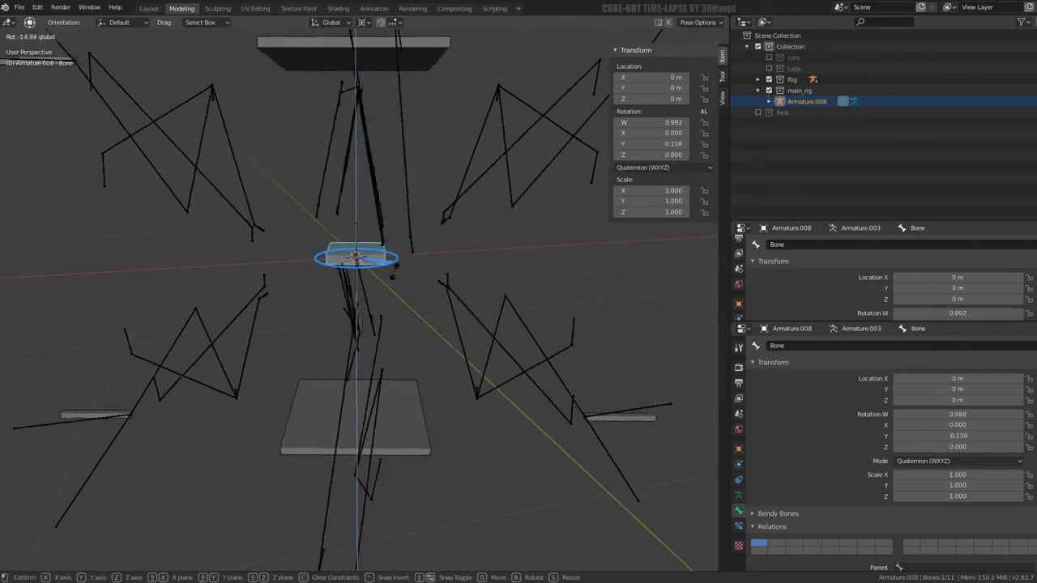
{"action": "key", "text": "Escape"}
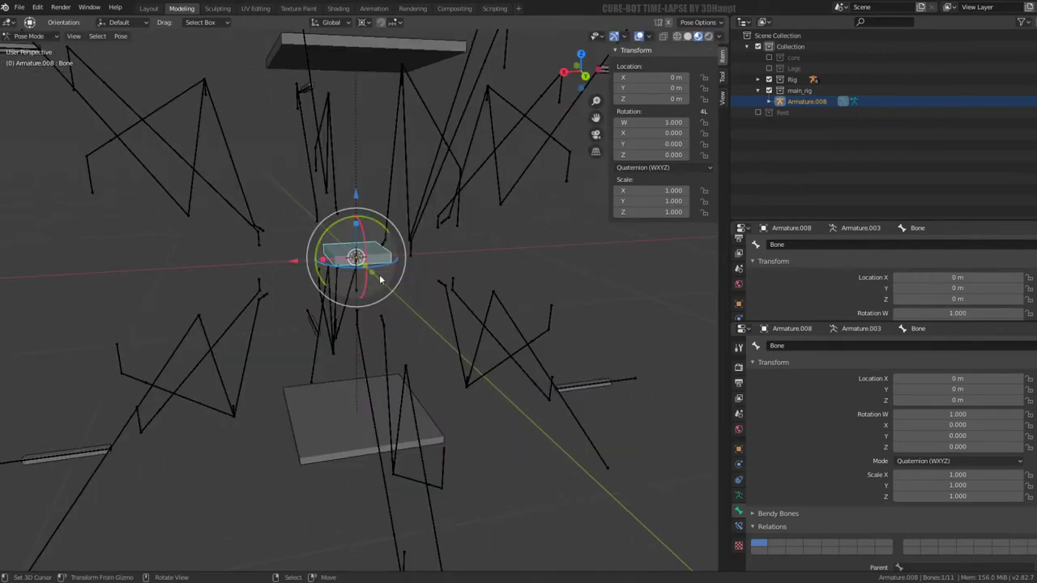
{"action": "middle_click_drag", "start_coordinate": [356, 268], "coordinate": [391, 282]}
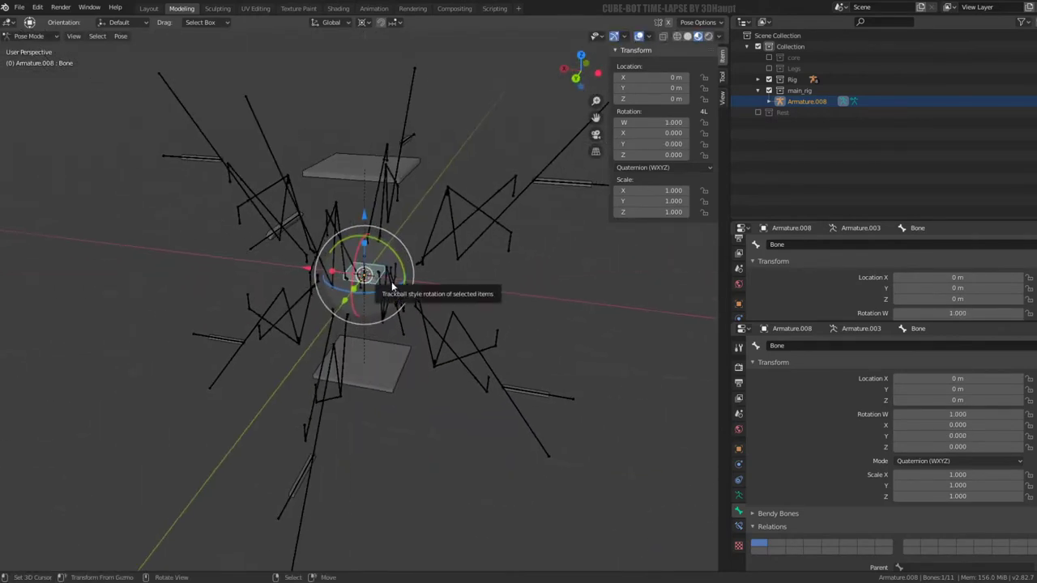
Step: Test the body Bone with another Z rotation and upward moves, cancel them, and return to Object Mode
{"action": "key", "text": "r"}
{"action": "key", "text": "z"}
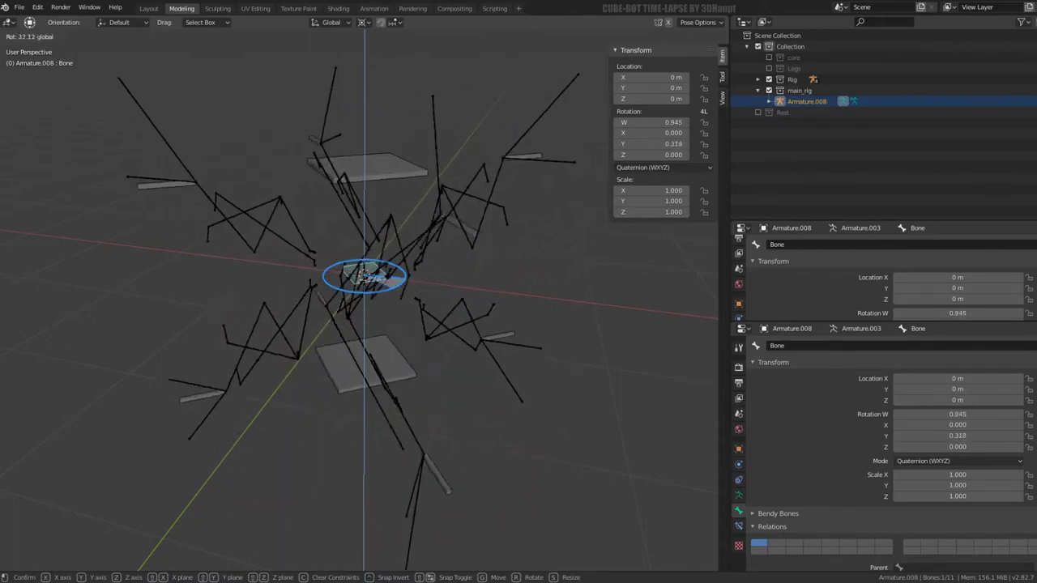
{"action": "key", "text": "Escape"}
{"action": "key", "text": "g"}
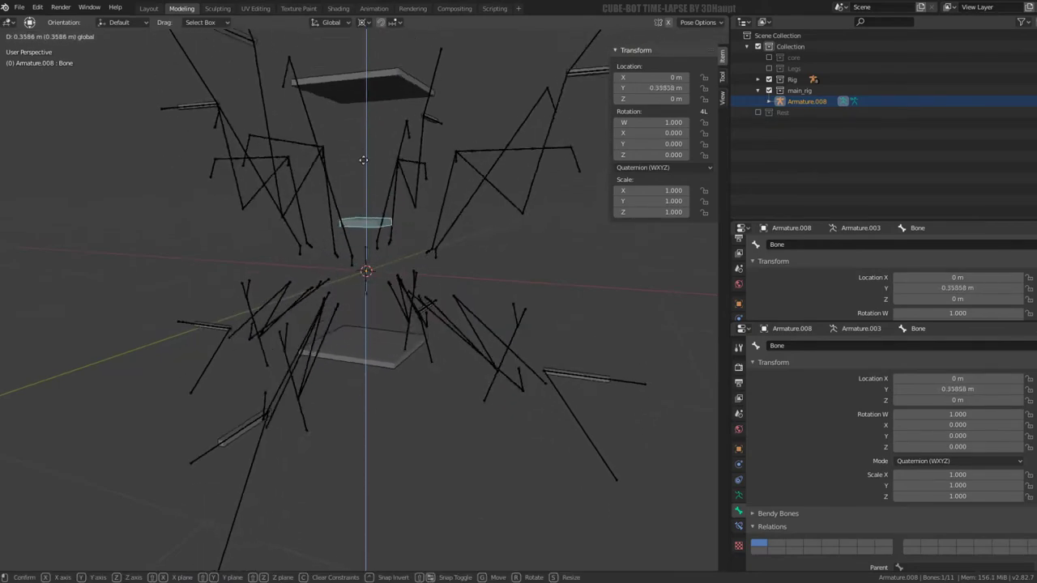
{"action": "key", "text": "Escape"}
{"action": "scroll", "coordinate": [363, 203], "scroll_direction": "up", "scroll_amount": 4}
{"action": "left_click_drag", "start_coordinate": [371, 168], "coordinate": [374, 227]}
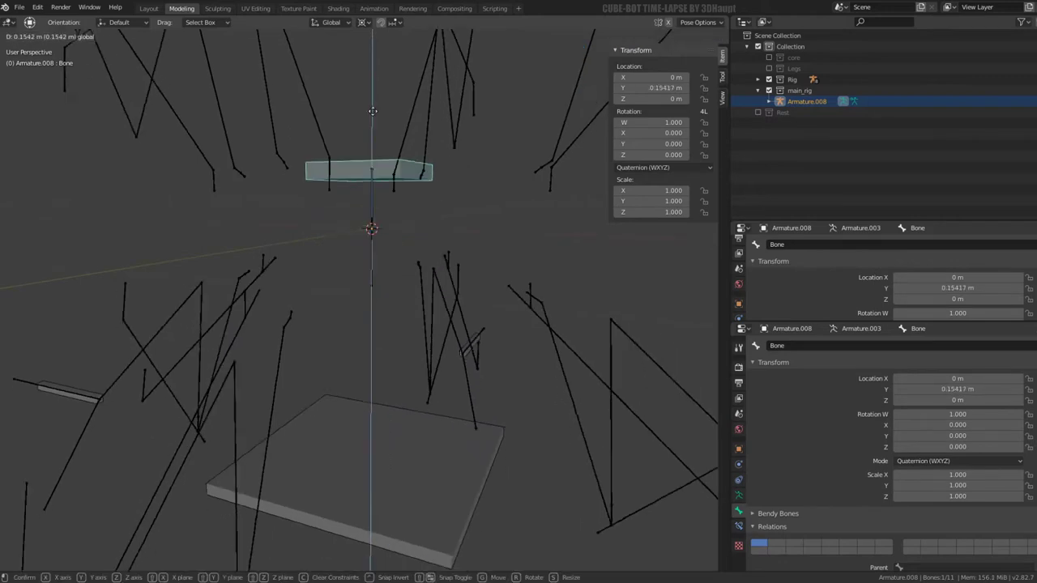
{"action": "key", "text": "Escape"}
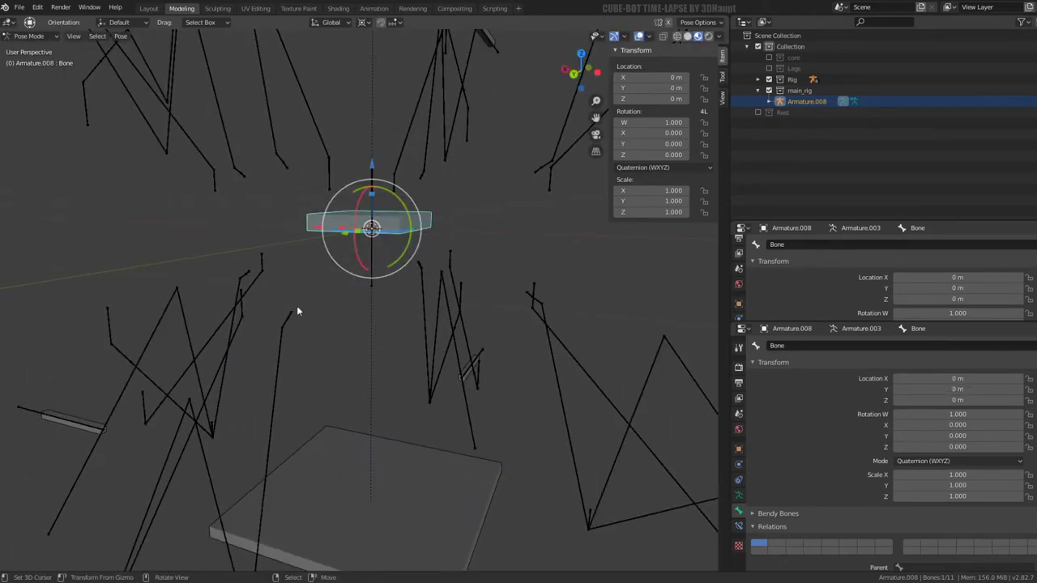
{"action": "scroll", "coordinate": [210, 316], "scroll_direction": "up", "scroll_amount": 3}
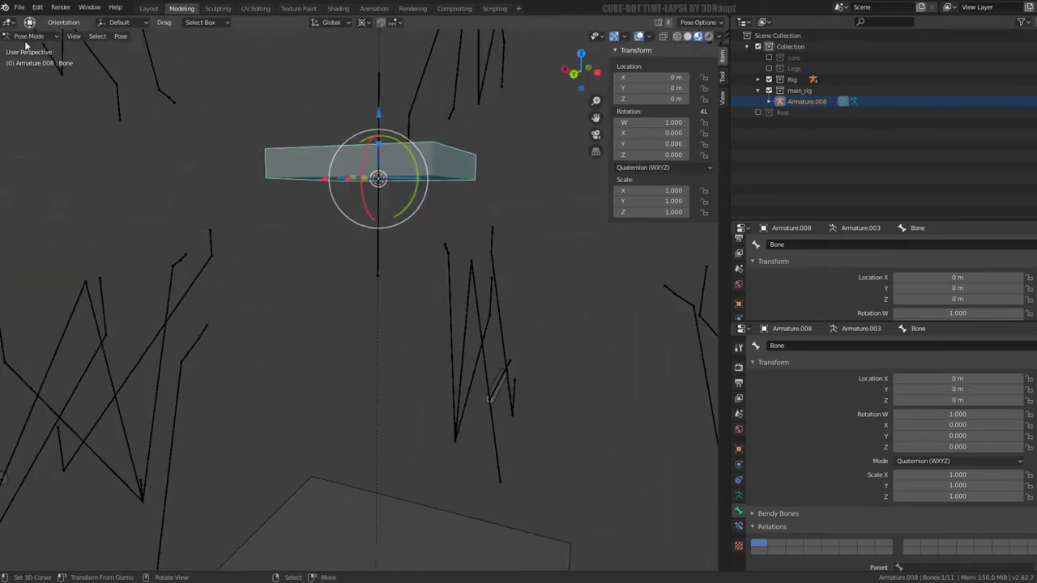
{"action": "left_click", "coordinate": [31, 50]}
{"action": "left_click", "coordinate": [201, 343]}
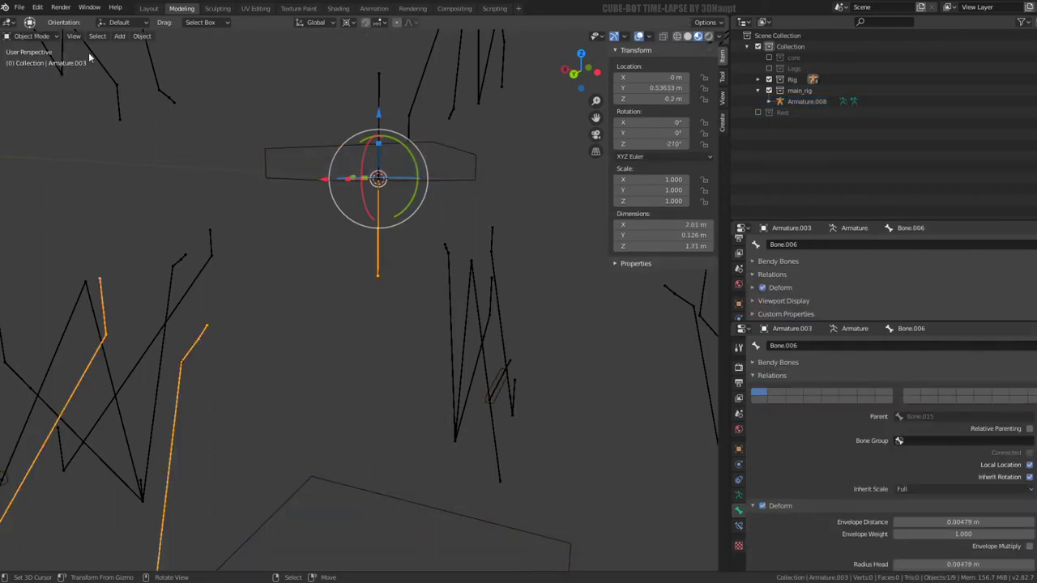
Step: Put Armature.003 into Pose Mode and show the Bone Constraints properties
{"action": "left_click", "coordinate": [54, 74]}
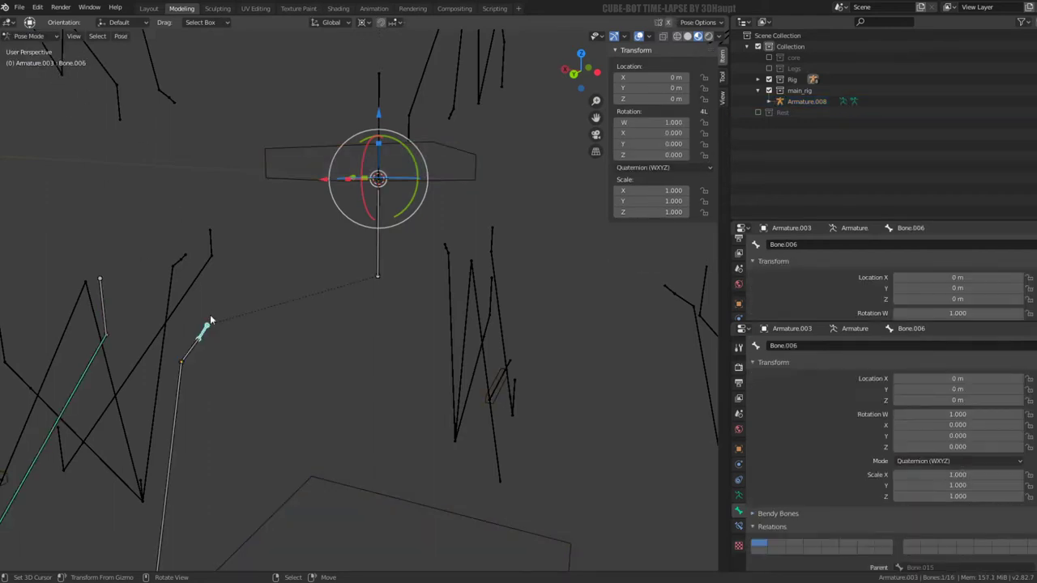
{"action": "left_click", "coordinate": [738, 496]}
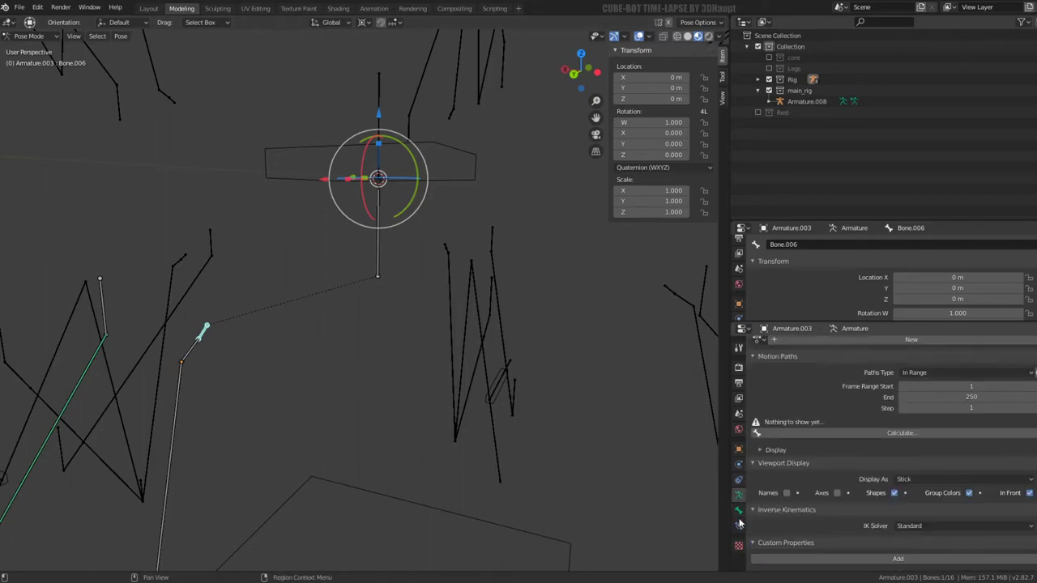
{"action": "left_click", "coordinate": [737, 525]}
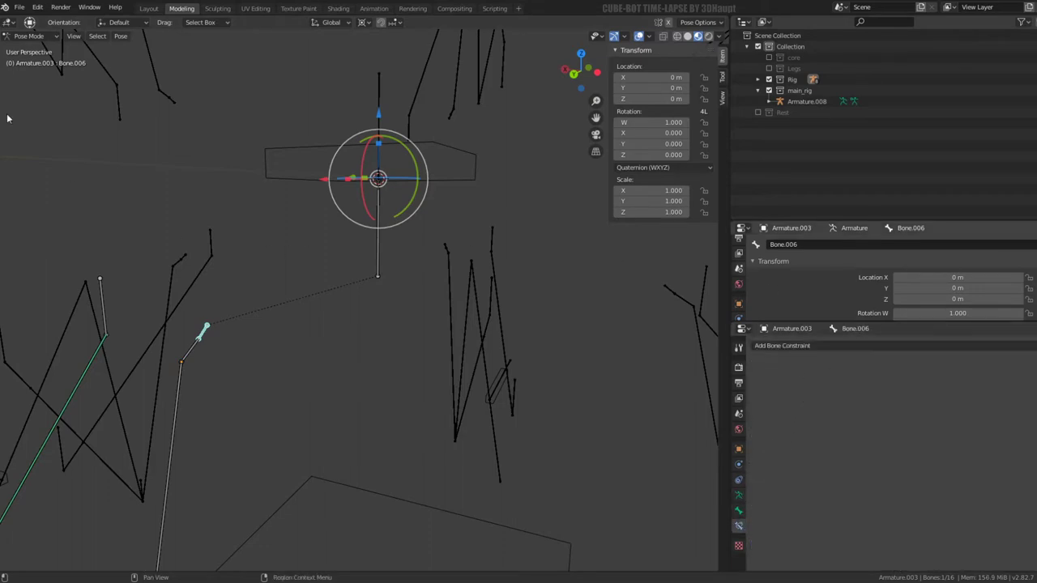
Step: Select both rigs, enter Pose Mode together, and make Bone.006 active to list constraint types
{"action": "left_click", "coordinate": [38, 50]}
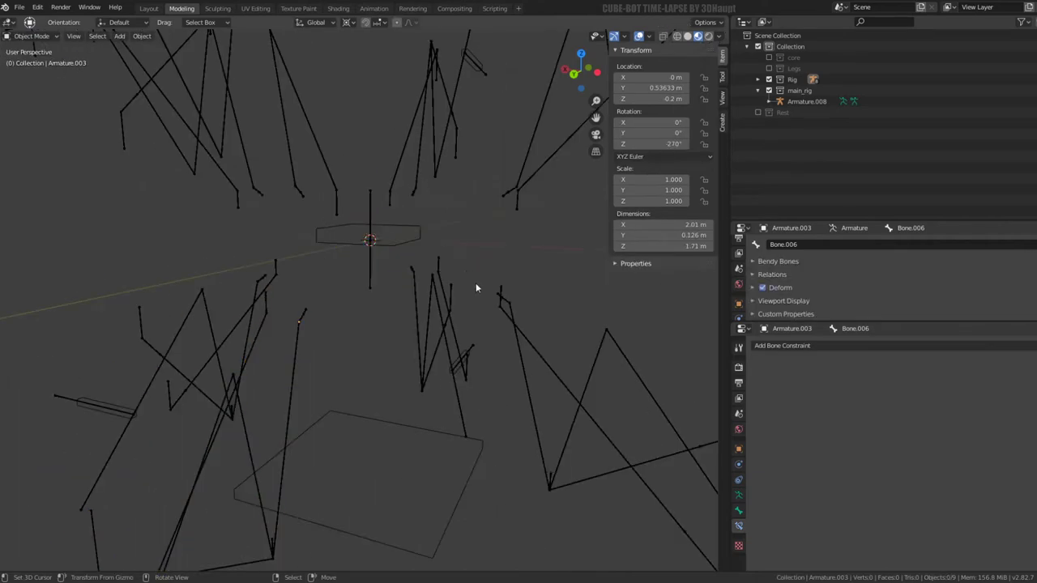
{"action": "key", "text": "a"}
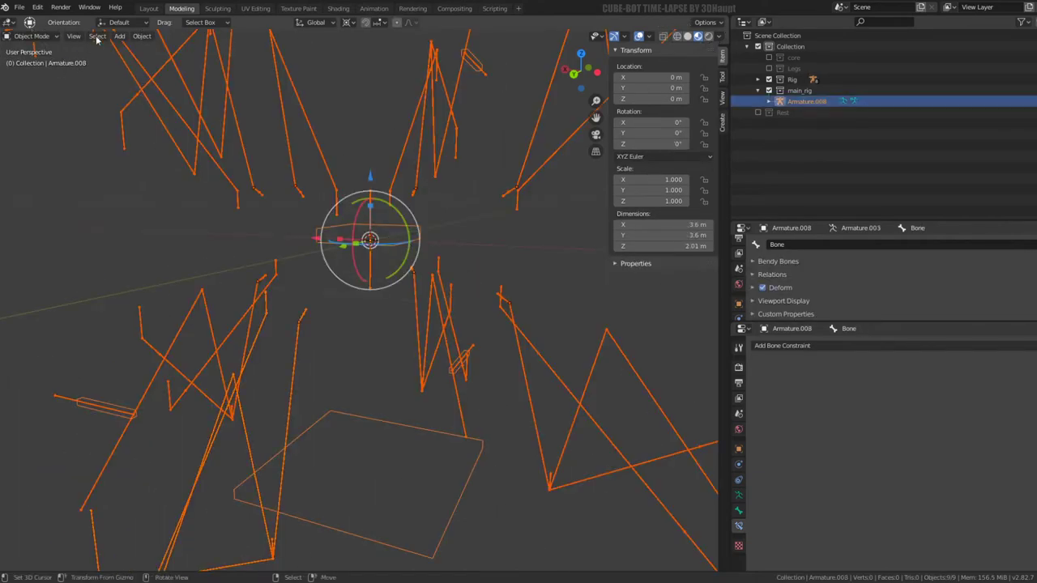
{"action": "left_click", "coordinate": [46, 38]}
{"action": "left_click", "coordinate": [32, 72]}
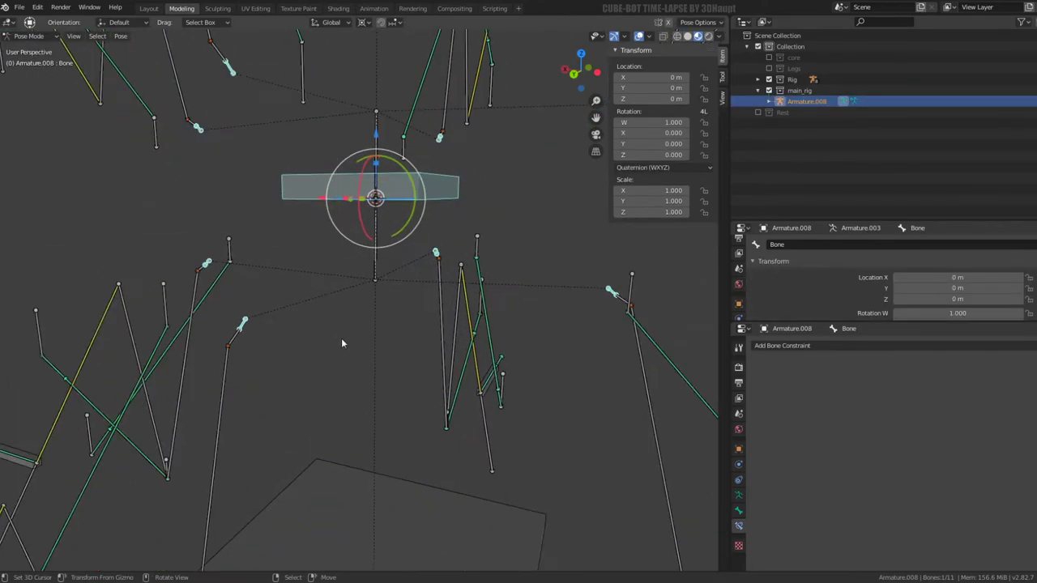
{"action": "left_click", "coordinate": [794, 245]}
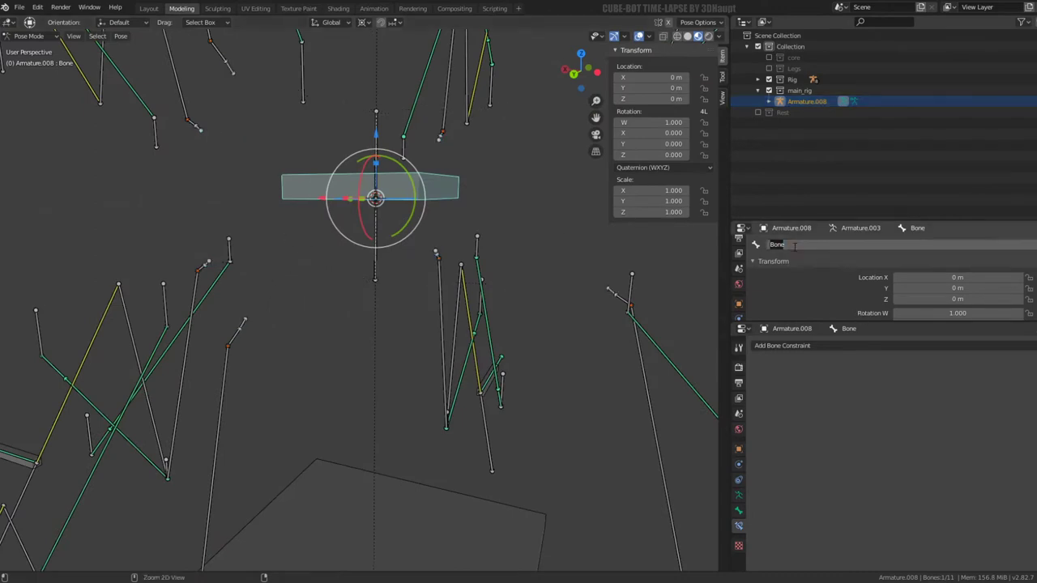
{"action": "left_click", "coordinate": [419, 320]}
{"action": "left_click", "coordinate": [244, 331]}
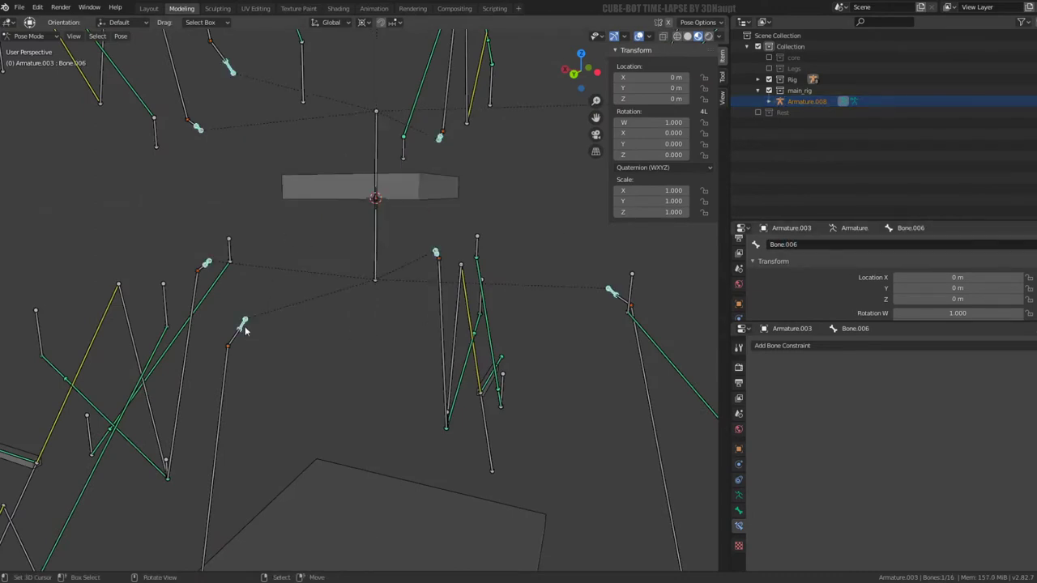
{"action": "left_click", "coordinate": [845, 346]}
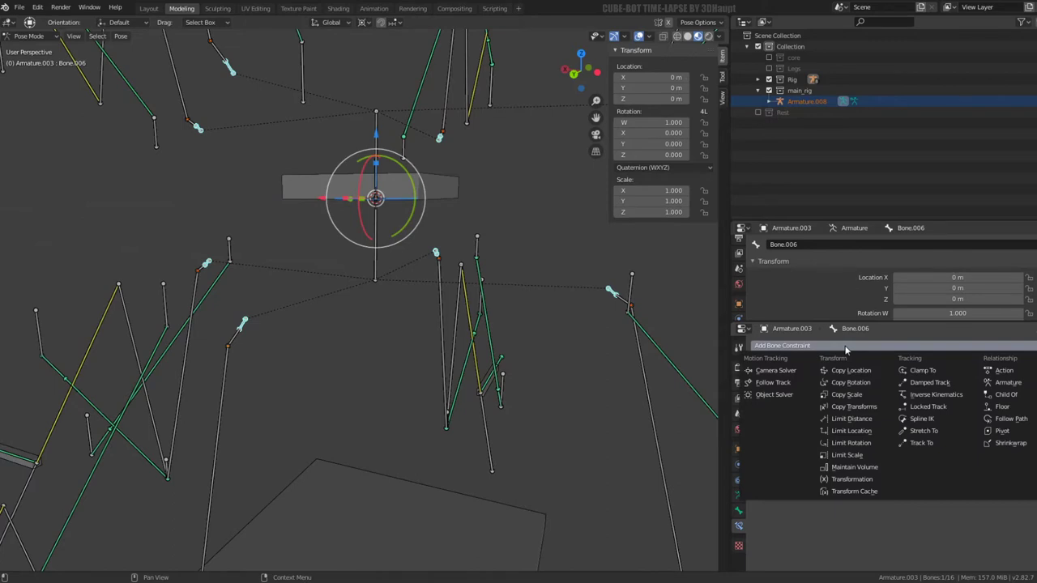
Step: Add a Child Of constraint targeting Armature.008's Bone, then set and clear its inverse
{"action": "left_click", "coordinate": [1021, 396]}
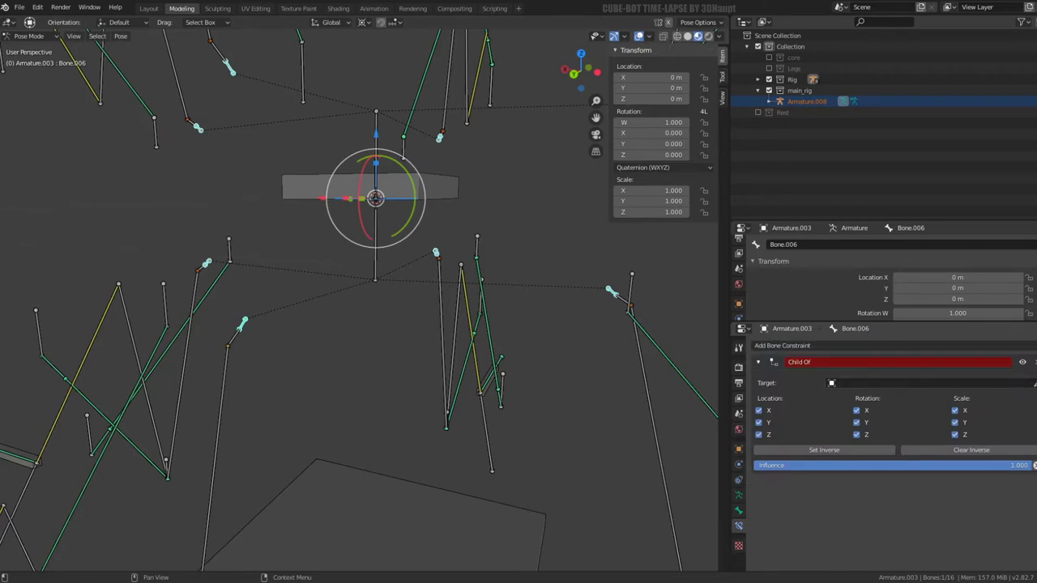
{"action": "left_click", "coordinate": [312, 195]}
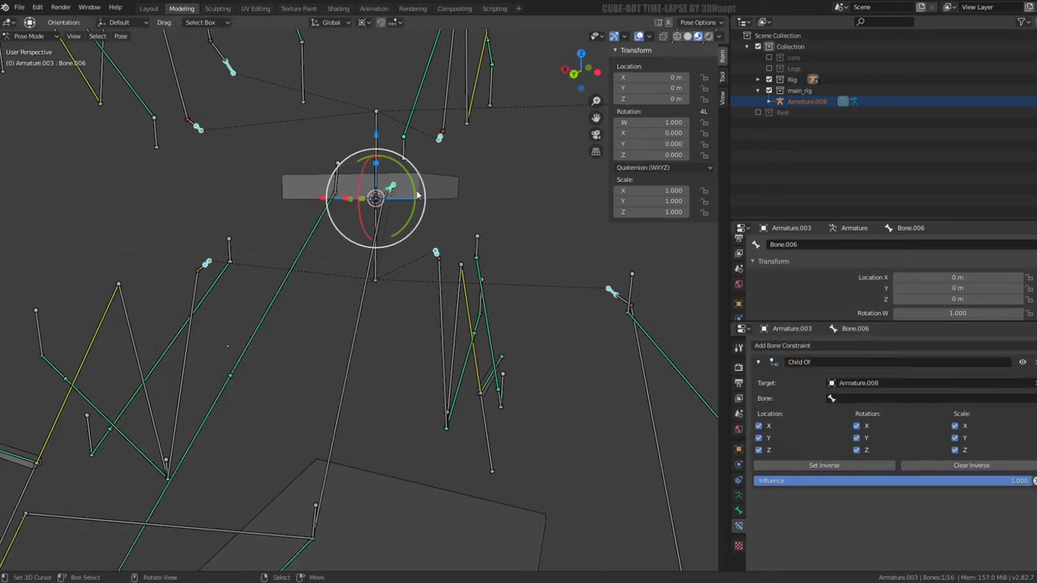
{"action": "left_click", "coordinate": [894, 396]}
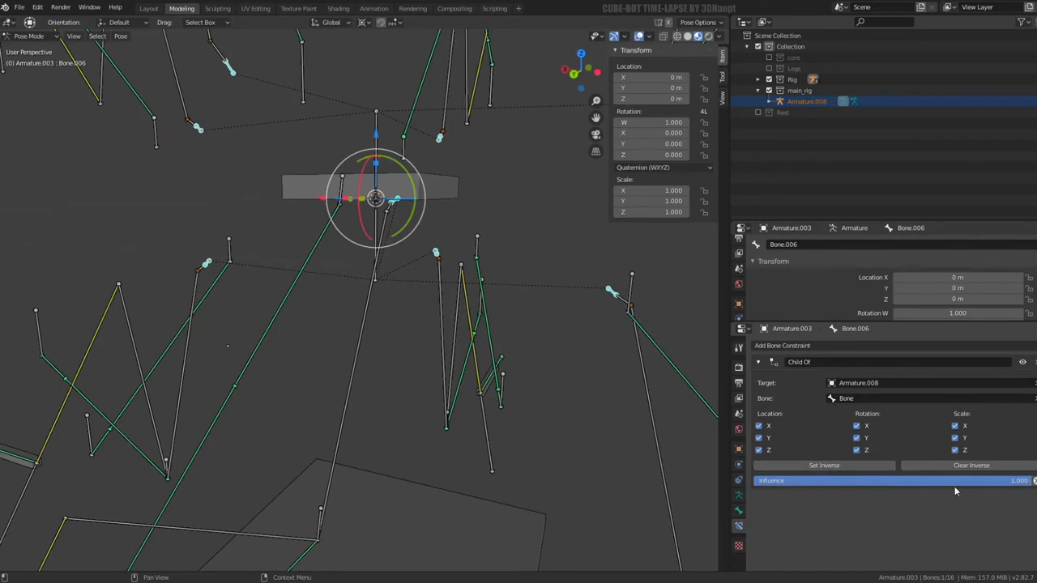
{"action": "left_click", "coordinate": [860, 464]}
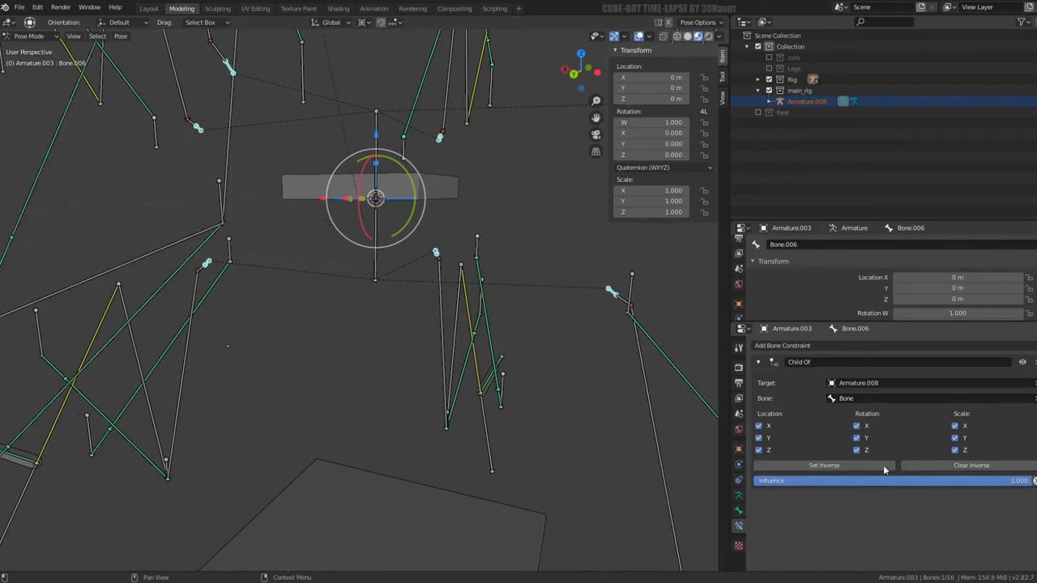
{"action": "left_click", "coordinate": [946, 471]}
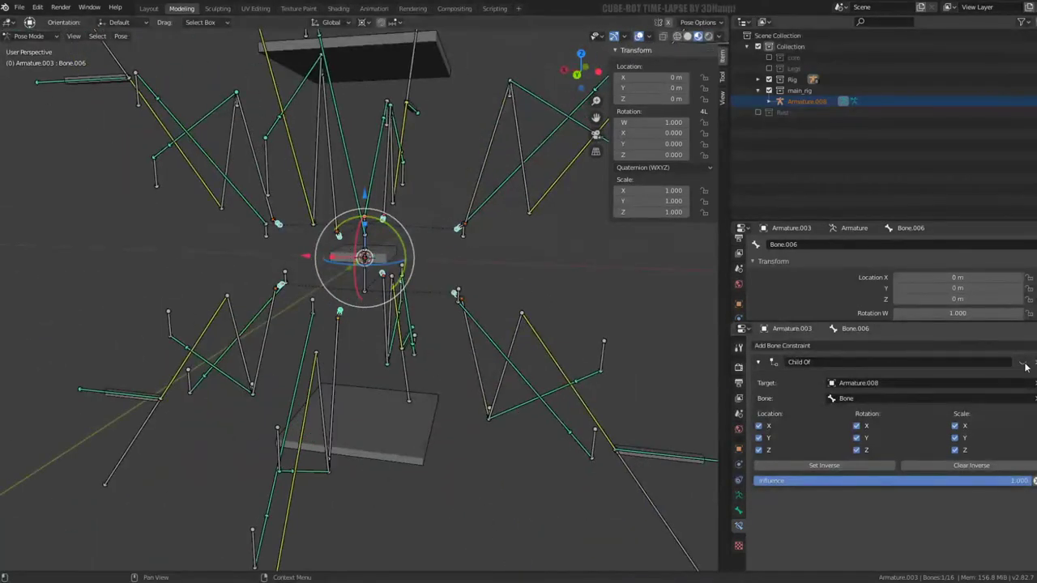
Step: Toggle the Child Of constraint, set its inverse again, then delete it
{"action": "key", "text": "alt+a"}
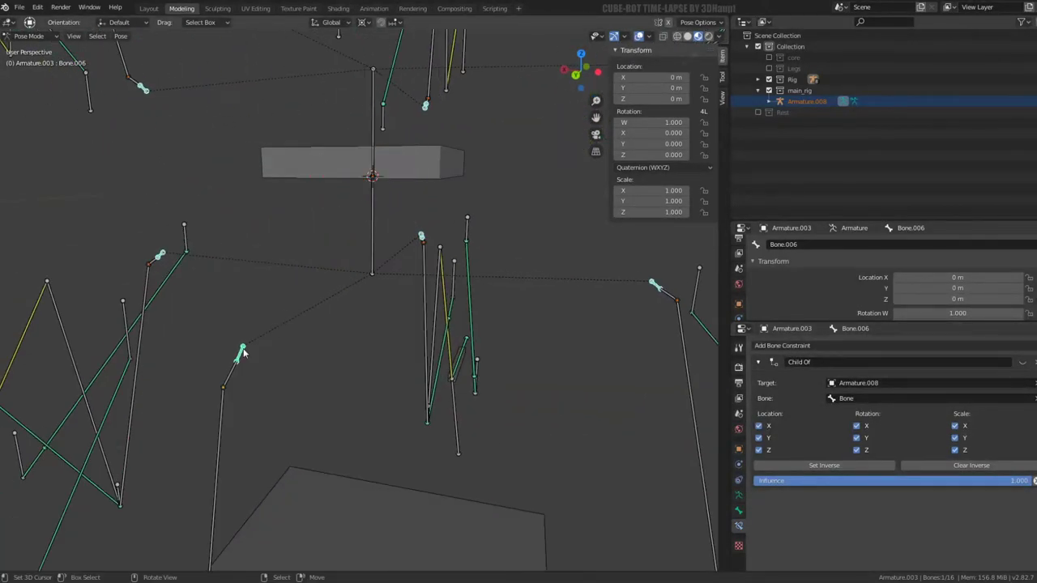
{"action": "middle_click_drag", "start_coordinate": [240, 354], "coordinate": [268, 340]}
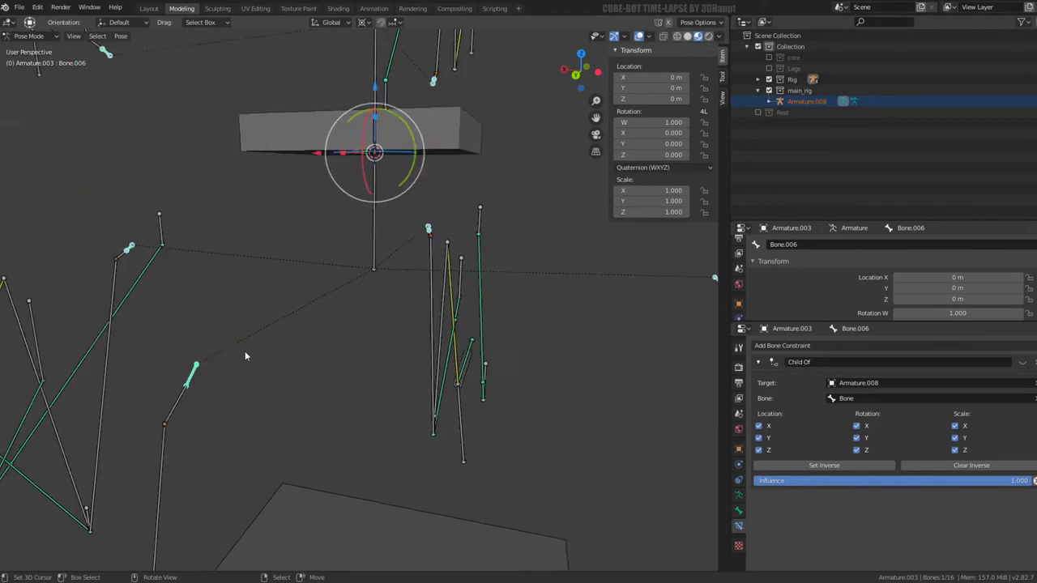
{"action": "left_click", "coordinate": [1026, 364]}
{"action": "left_click", "coordinate": [846, 466]}
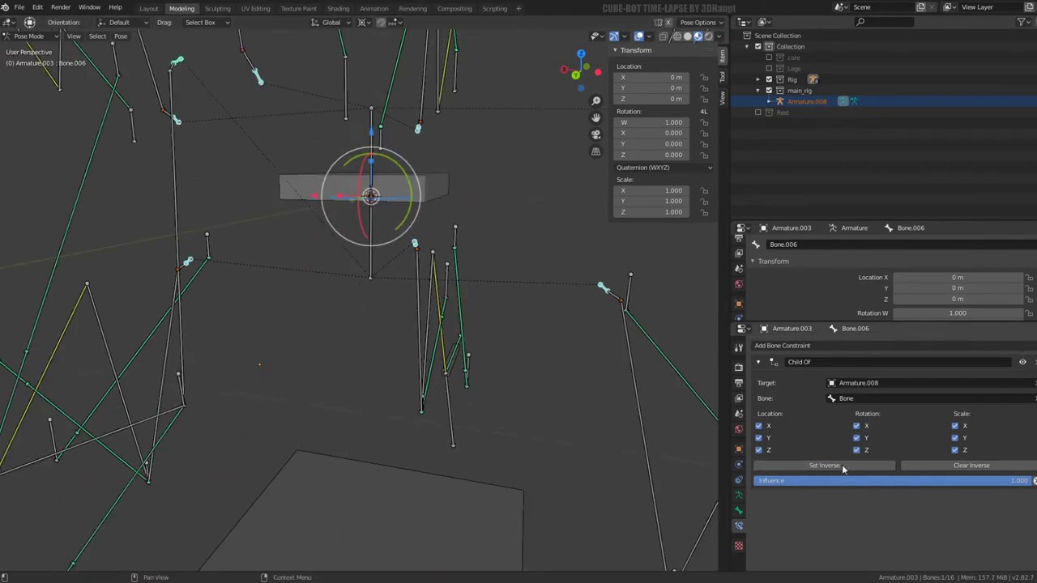
{"action": "left_click", "coordinate": [1035, 362]}
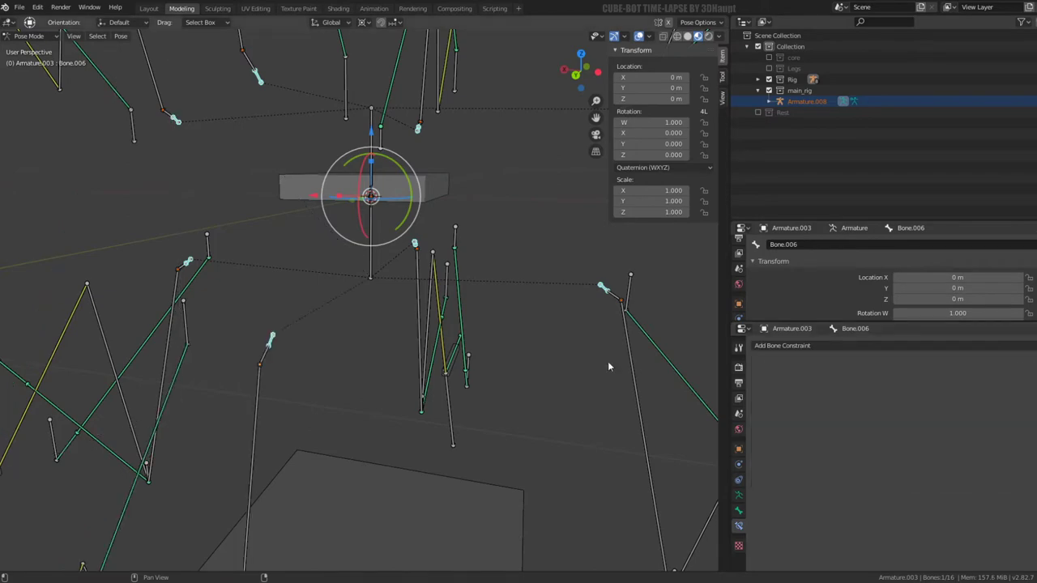
Step: Delete the vertical Bone.015 in Edit Mode and return to Pose Mode
{"action": "middle_click_drag", "start_coordinate": [341, 296], "coordinate": [487, 185]}
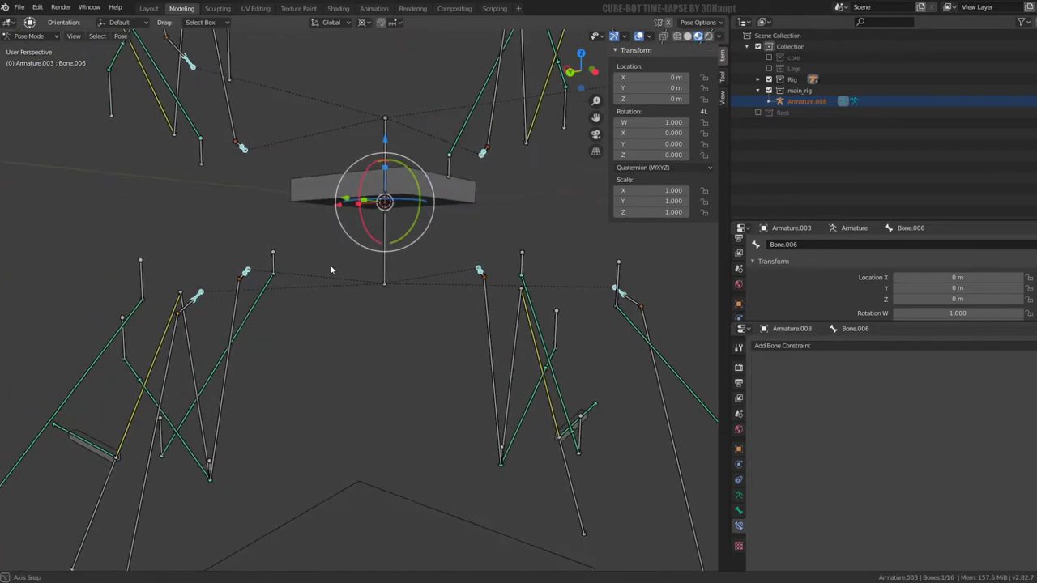
{"action": "left_click", "coordinate": [405, 212]}
{"action": "middle_click_drag", "start_coordinate": [405, 212], "coordinate": [392, 248]}
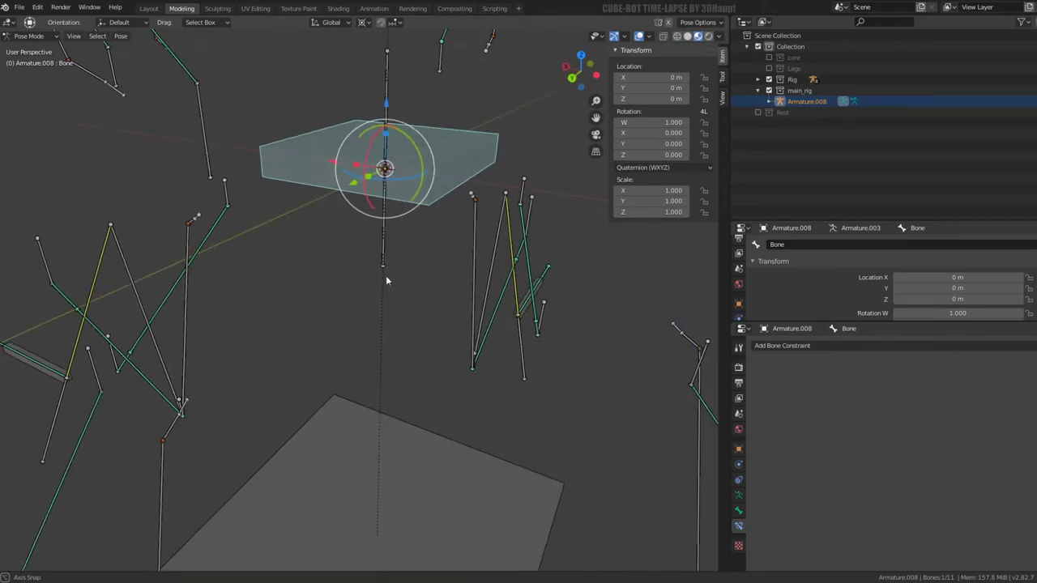
{"action": "left_click", "coordinate": [375, 252]}
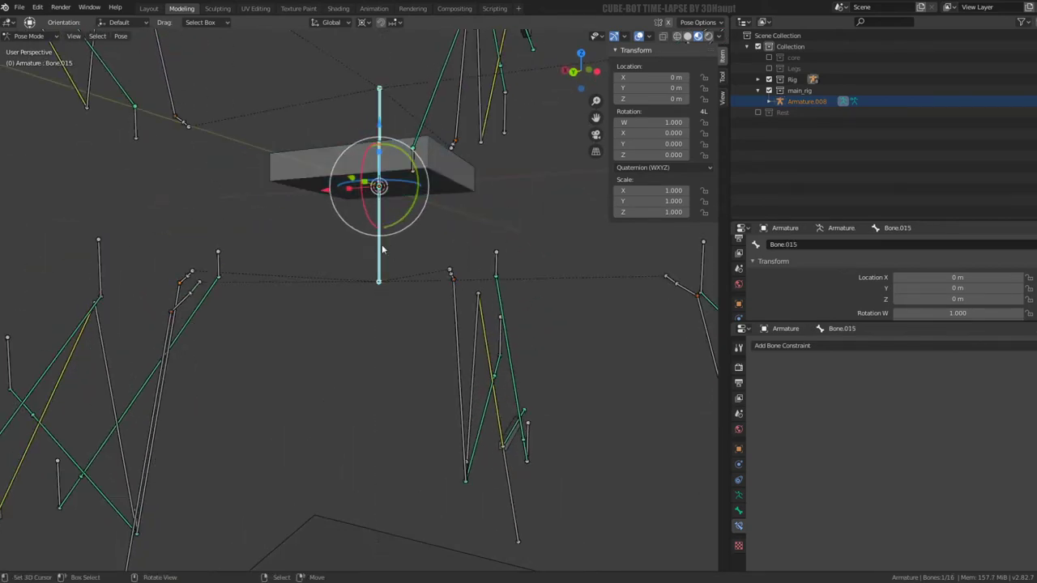
{"action": "key", "text": "Tab"}
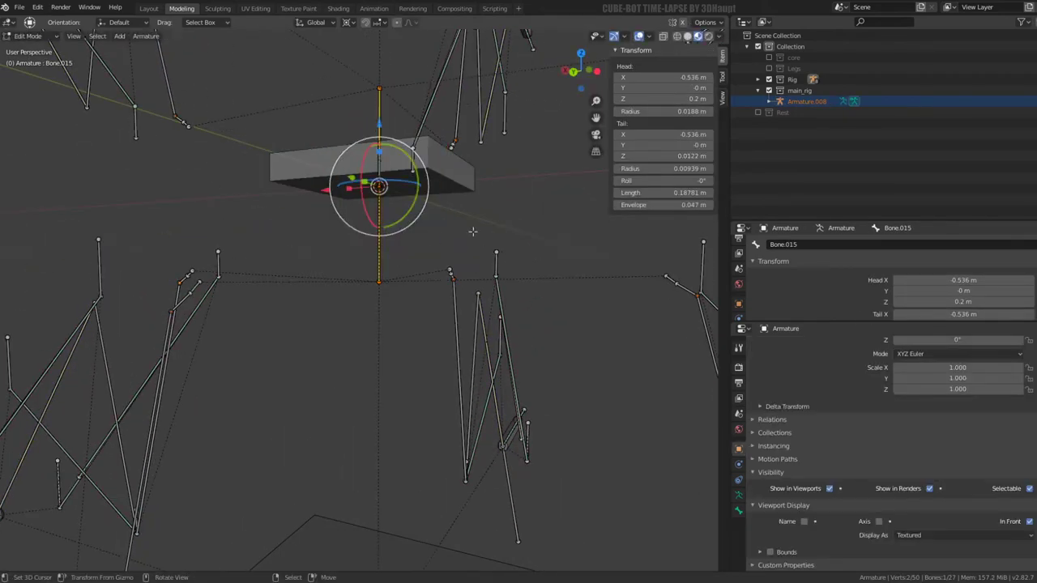
{"action": "key", "text": "x"}
{"action": "left_click", "coordinate": [486, 231]}
{"action": "key", "text": "Tab"}
Step: Reselect the leg bones with Armature.003's Bone.006 active, undoing a stray selection
{"action": "left_click", "coordinate": [219, 276]}
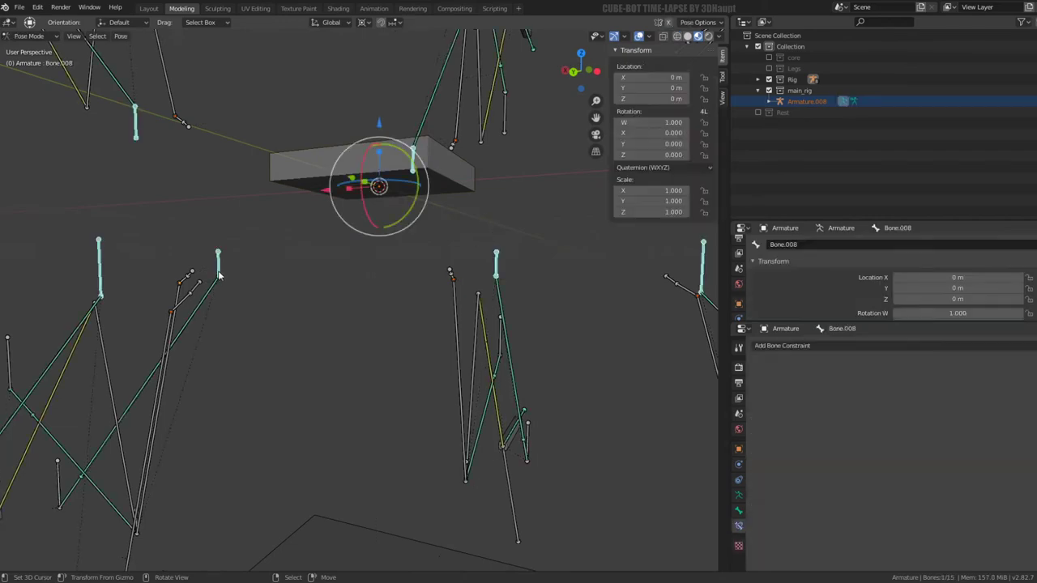
{"action": "mouse_move", "coordinate": [344, 229]}
{"action": "middle_mouse_down"}
{"action": "mouse_move", "coordinate": [308, 240]}
{"action": "mouse_move", "coordinate": [292, 289]}
{"action": "middle_mouse_up"}
{"action": "left_click", "coordinate": [219, 306]}
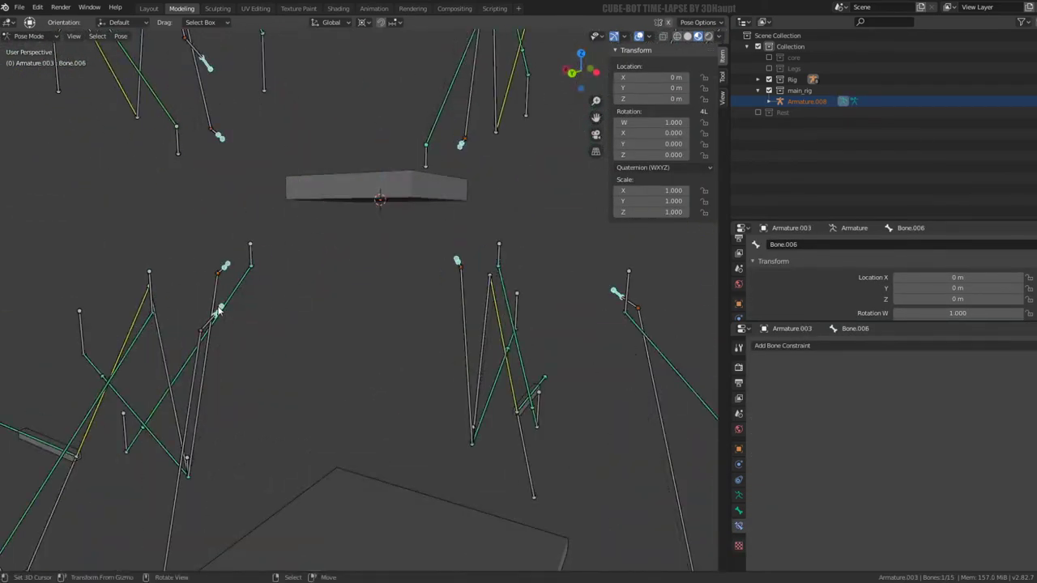
{"action": "mouse_move", "coordinate": [219, 306]}
{"action": "middle_mouse_down"}
{"action": "mouse_move", "coordinate": [244, 310]}
{"action": "mouse_move", "coordinate": [282, 284]}
{"action": "middle_mouse_up"}
{"action": "left_click", "coordinate": [411, 196]}
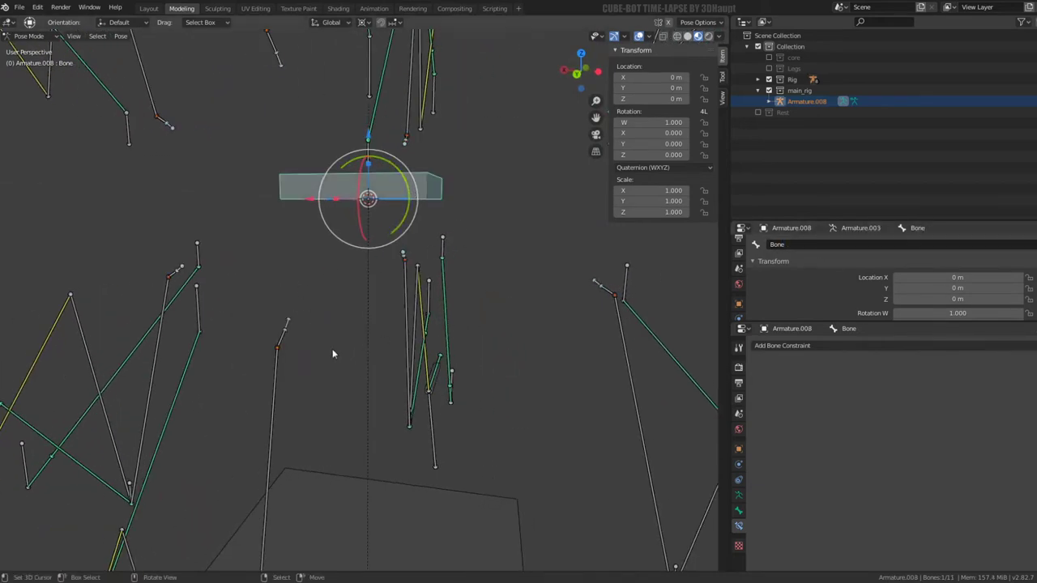
{"action": "key", "text": "ctrl+z"}
Step: Add a Child Of constraint to Bone.006 with target Armature.008 and bone Bone
{"action": "left_click", "coordinate": [871, 346]}
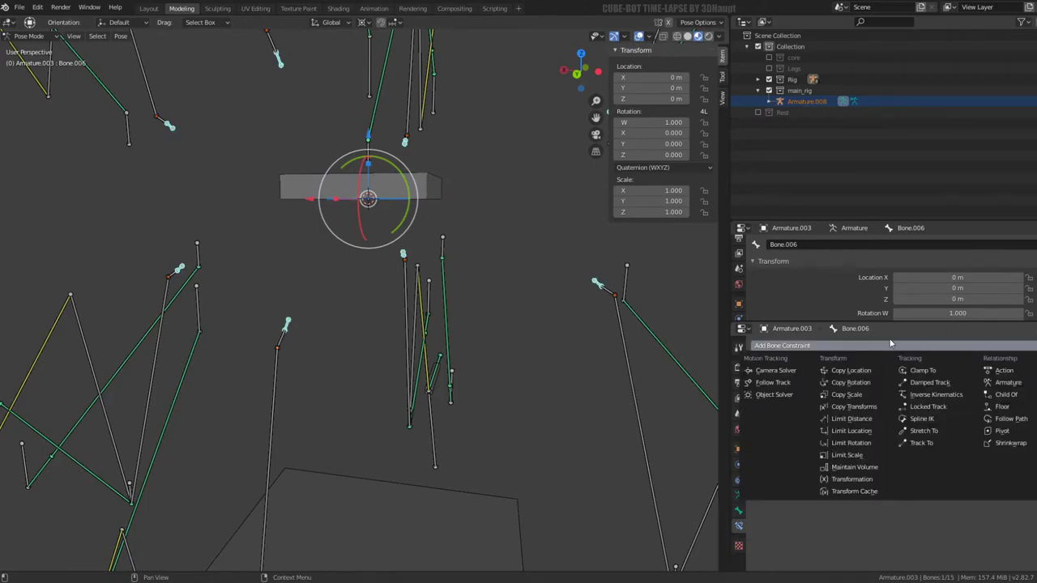
{"action": "left_click", "coordinate": [1016, 395]}
{"action": "left_click", "coordinate": [1027, 384]}
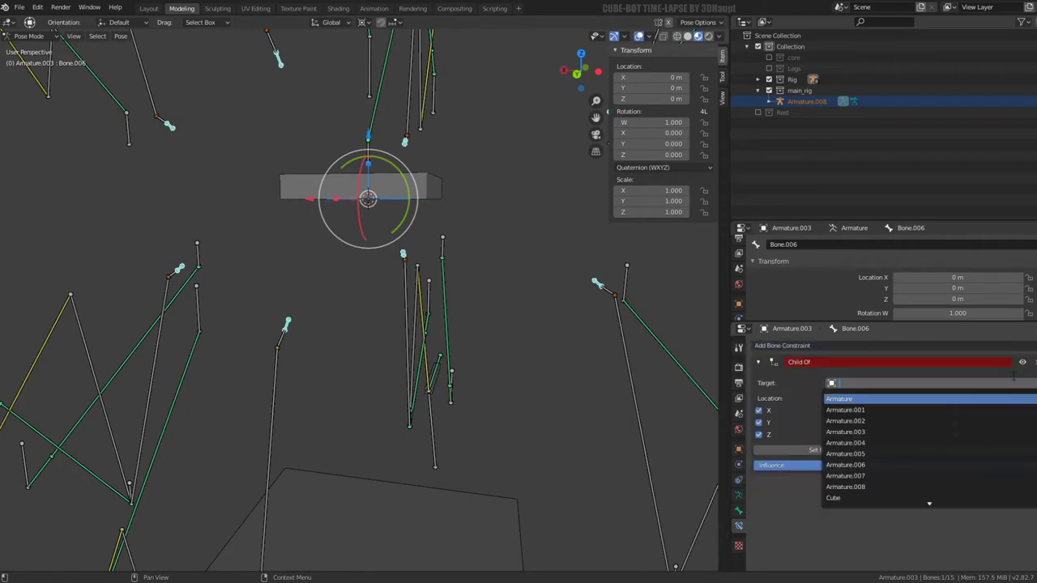
{"action": "key", "text": "Escape"}
{"action": "left_click", "coordinate": [368, 199]}
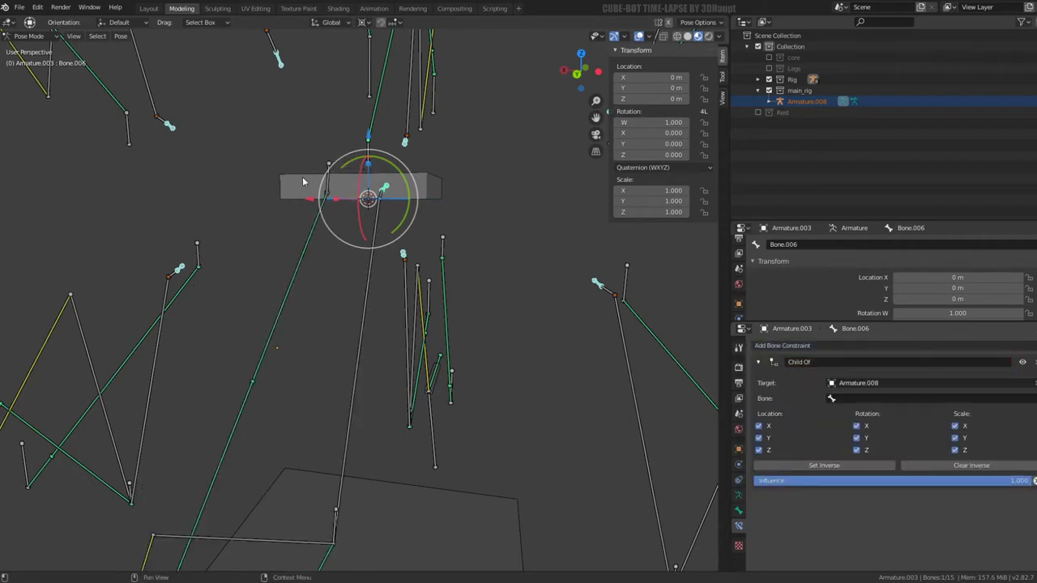
{"action": "type", "text": "Bone"}
Step: Set and clear the Child Of inverse, then delete the constraint
{"action": "scroll", "coordinate": [467, 234], "scroll_direction": "down", "scroll_amount": 4}
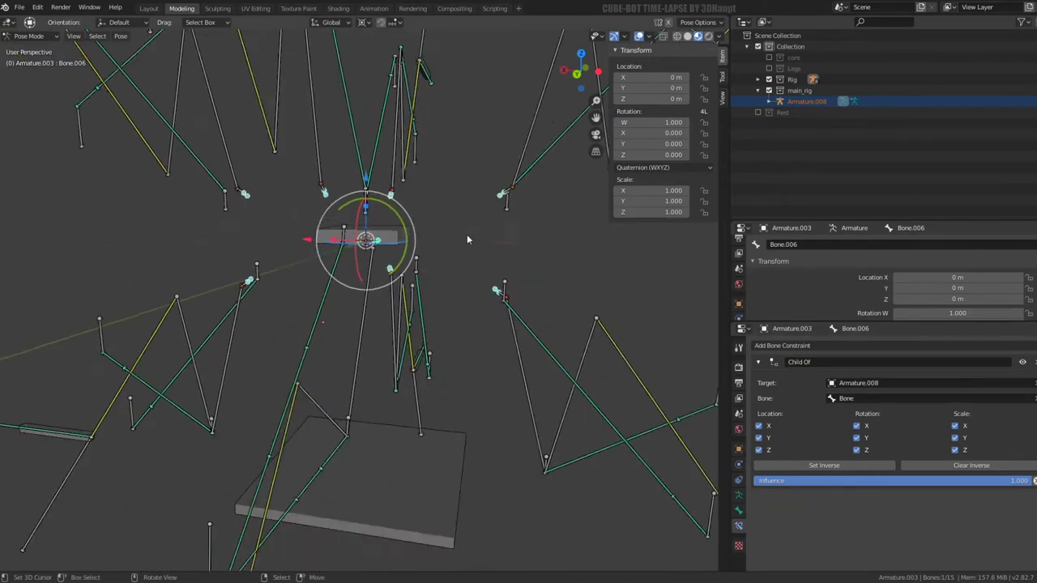
{"action": "mouse_move", "coordinate": [467, 234]}
{"action": "middle_mouse_down"}
{"action": "mouse_move", "coordinate": [411, 240]}
{"action": "mouse_move", "coordinate": [420, 240]}
{"action": "middle_mouse_up"}
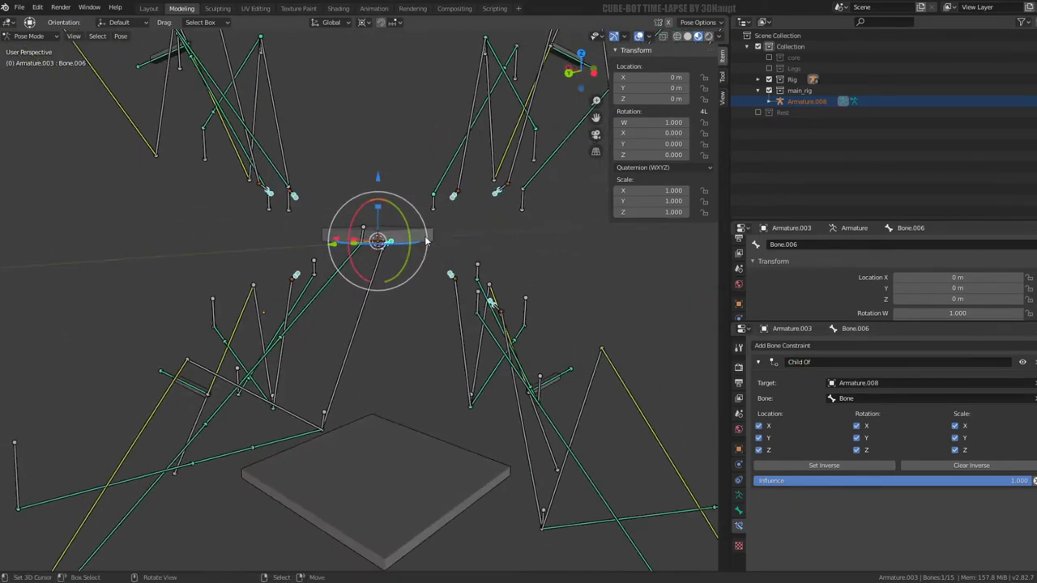
{"action": "left_click", "coordinate": [874, 468]}
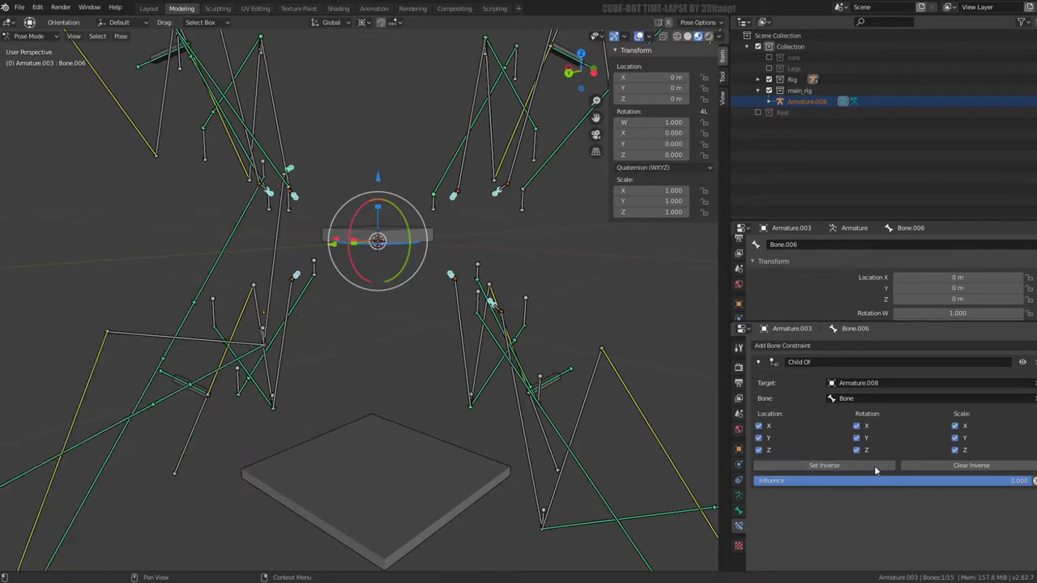
{"action": "left_click", "coordinate": [937, 467]}
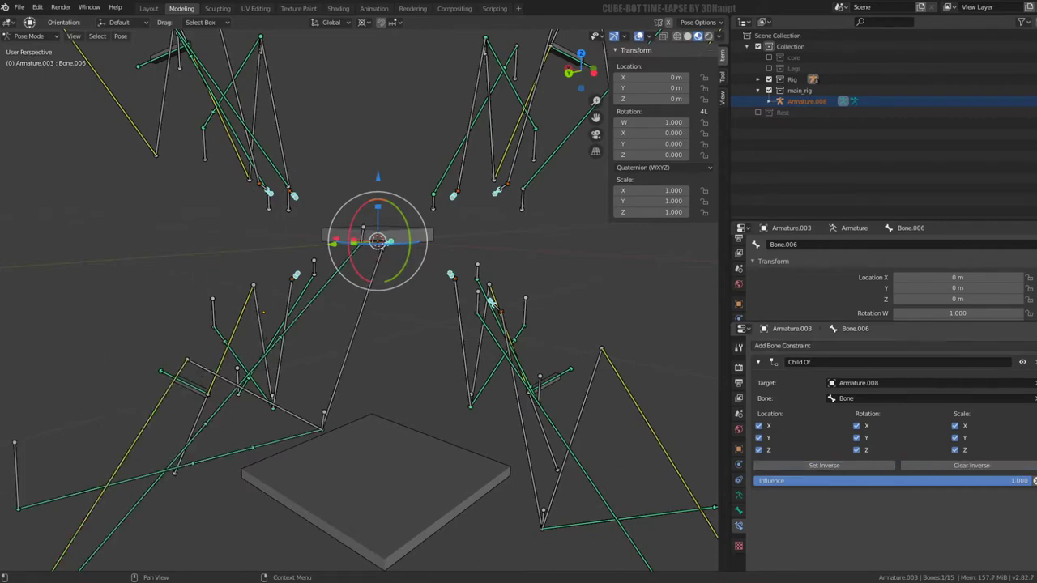
{"action": "left_click", "coordinate": [1033, 362]}
{"action": "scroll", "coordinate": [362, 234], "scroll_direction": "up", "scroll_amount": 4}
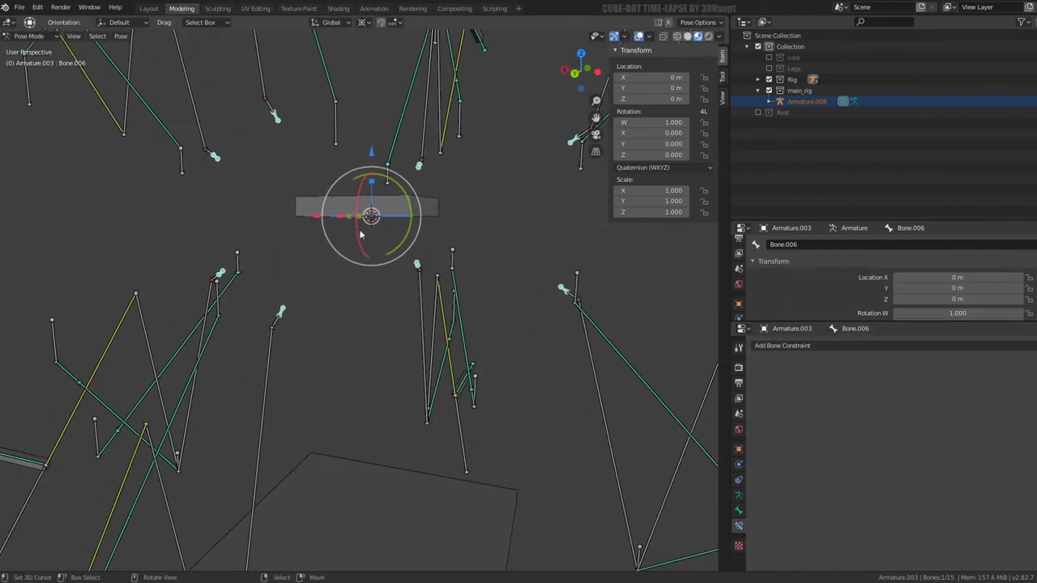
{"action": "mouse_move", "coordinate": [362, 234]}
{"action": "middle_mouse_down"}
{"action": "mouse_move", "coordinate": [335, 245]}
{"action": "mouse_move", "coordinate": [353, 240]}
{"action": "middle_mouse_up"}
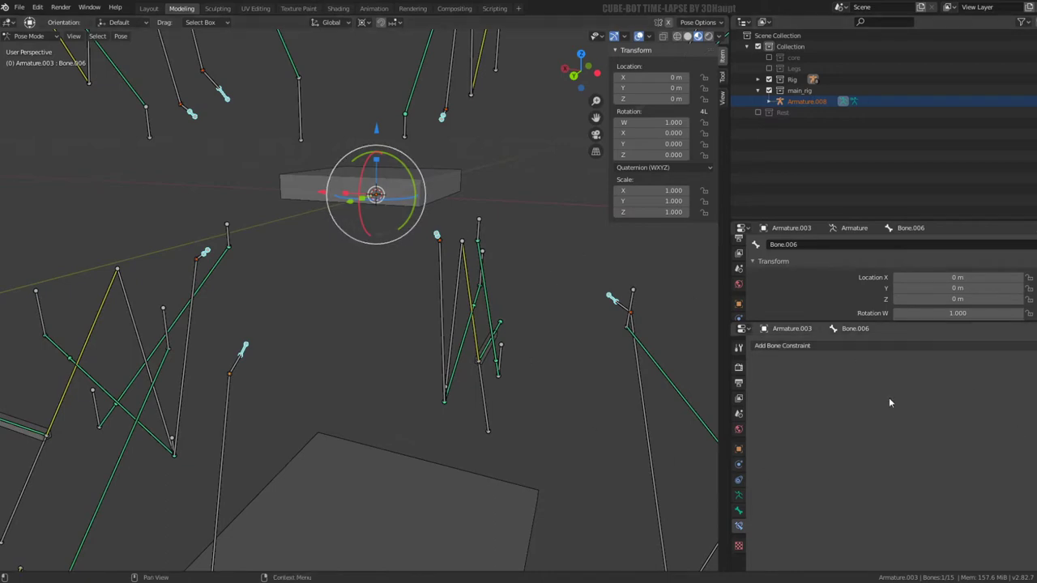
{"action": "key", "text": "w"}
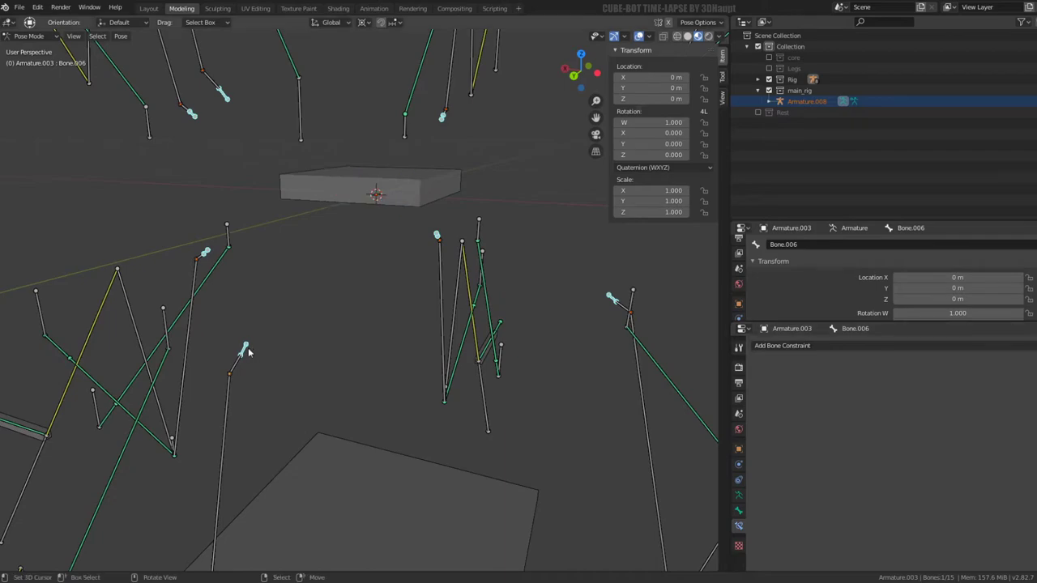
{"action": "middle_click_drag", "start_coordinate": [648, 350], "coordinate": [265, 267]}
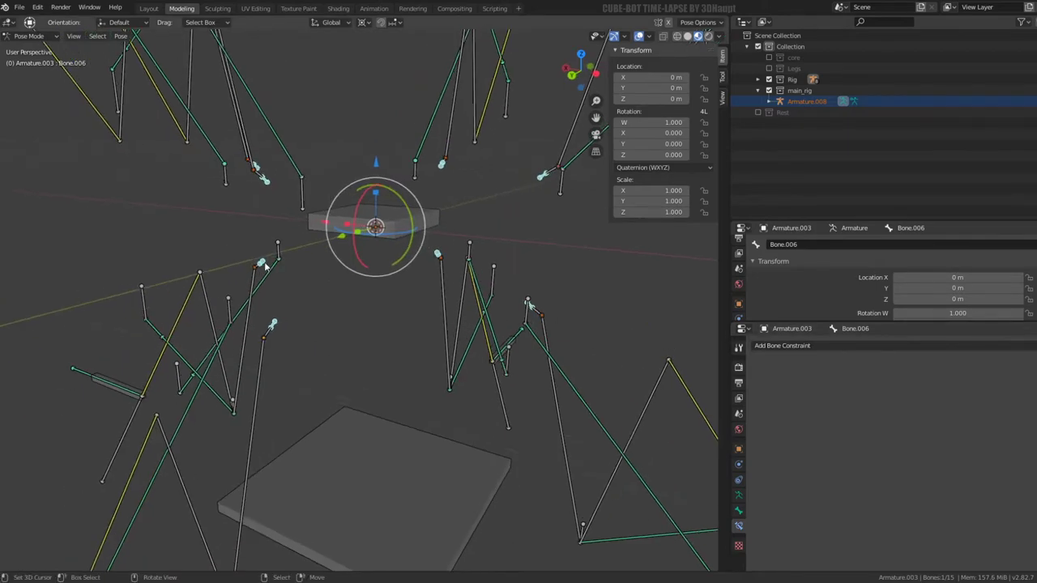
{"action": "middle_click_drag", "start_coordinate": [265, 268], "coordinate": [196, 287]}
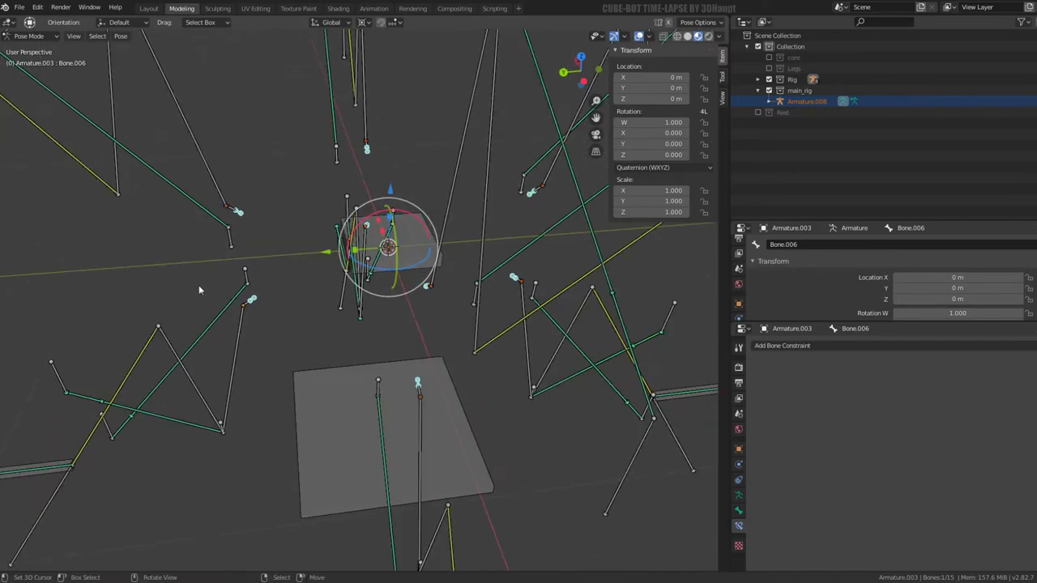
{"action": "middle_click_drag", "start_coordinate": [203, 324], "coordinate": [268, 279]}
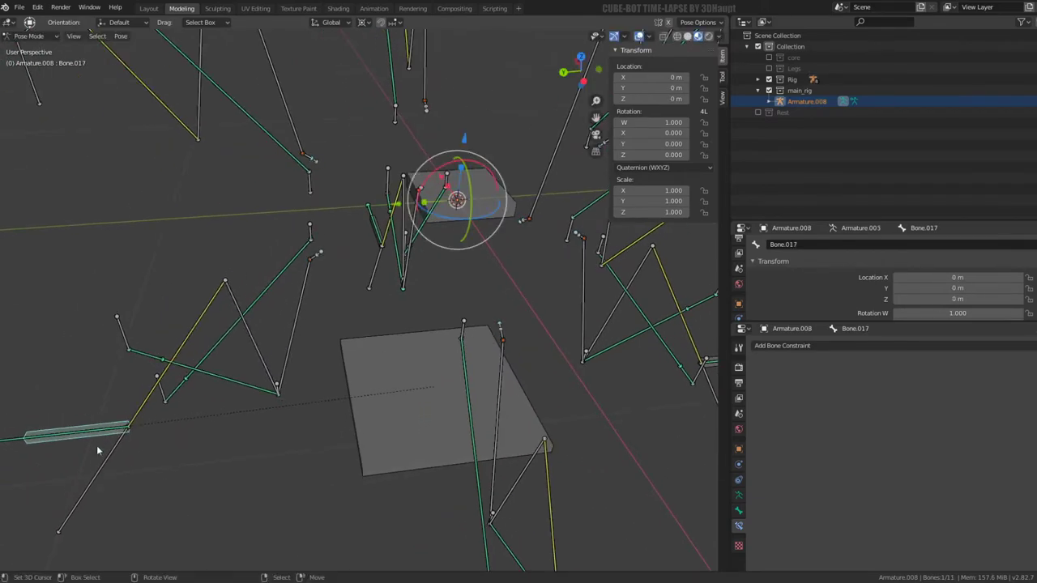
{"action": "left_click", "coordinate": [108, 463]}
{"action": "key", "text": "g"}
{"action": "key", "text": "Escape"}
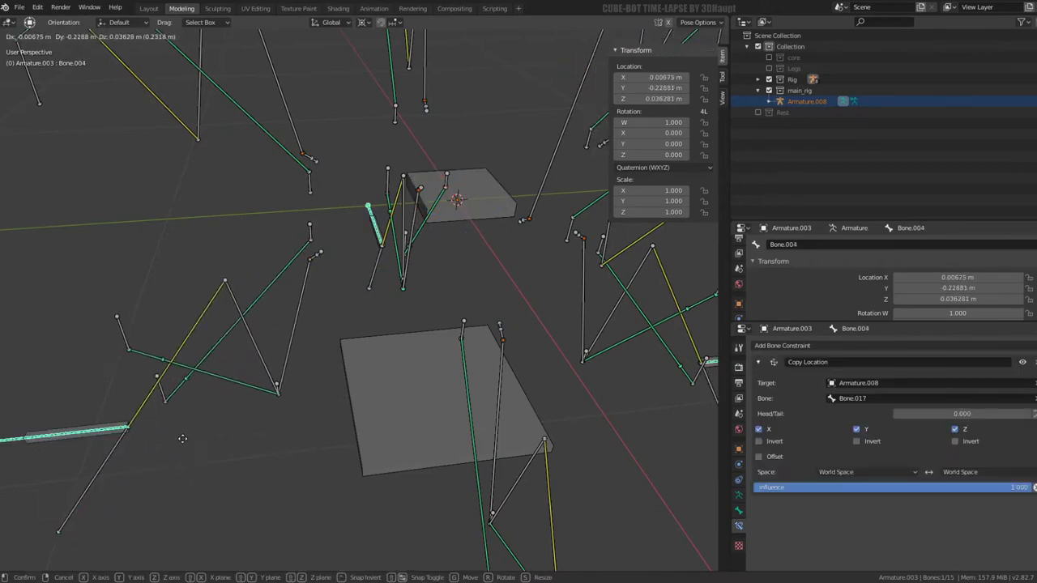
{"action": "key", "text": "g"}
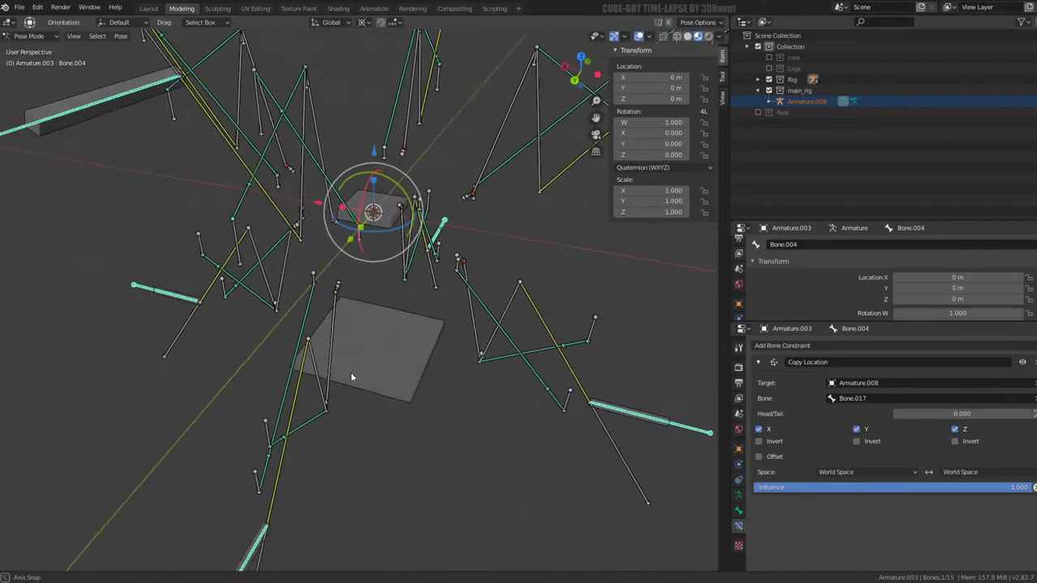
{"action": "key", "text": "Return"}
{"action": "left_click", "coordinate": [284, 457]}
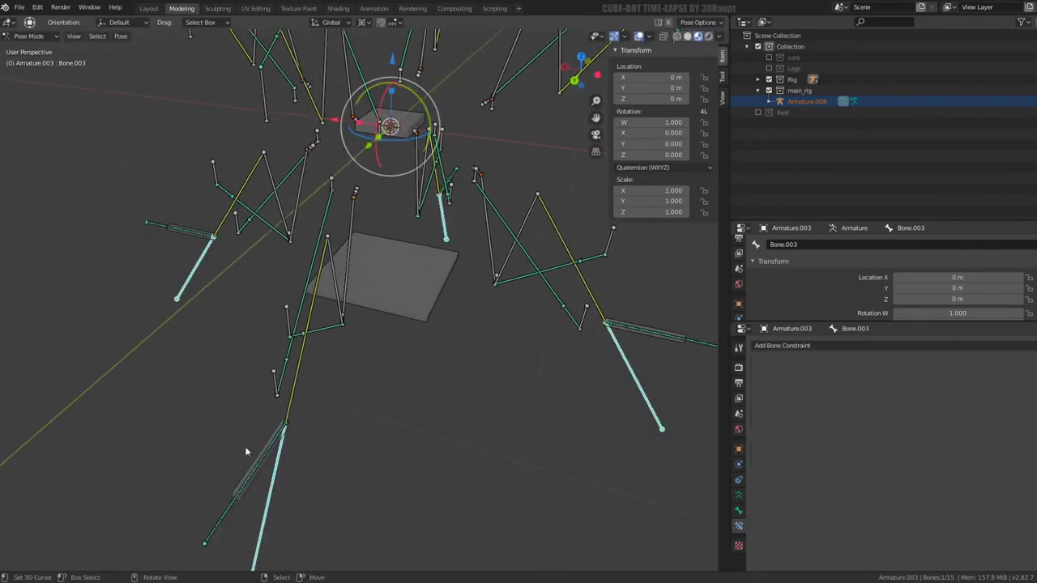
{"action": "left_click", "coordinate": [251, 489]}
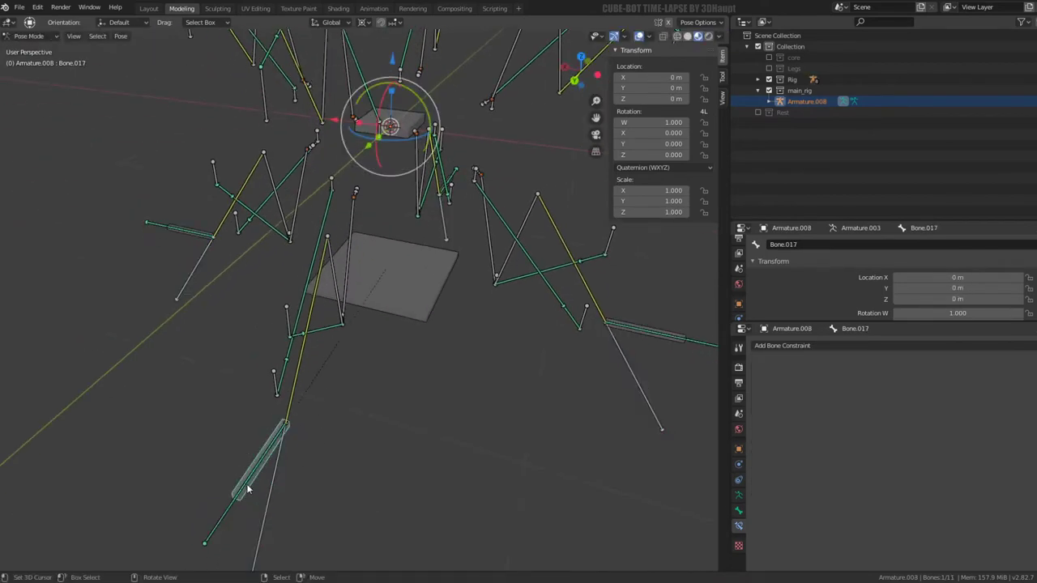
{"action": "left_click", "coordinate": [246, 488]}
{"action": "key", "text": "g"}
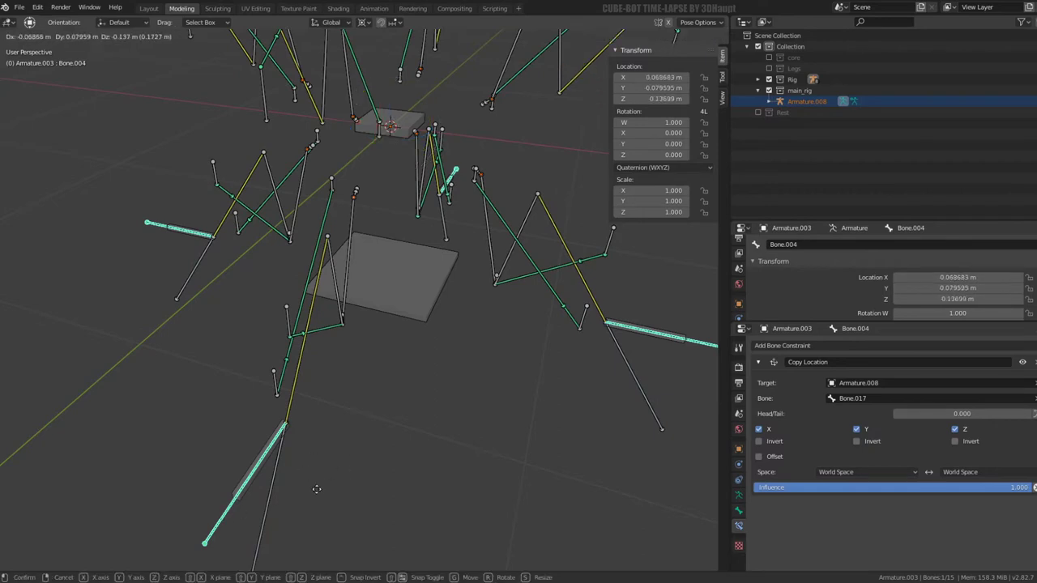
{"action": "key", "text": "Escape"}
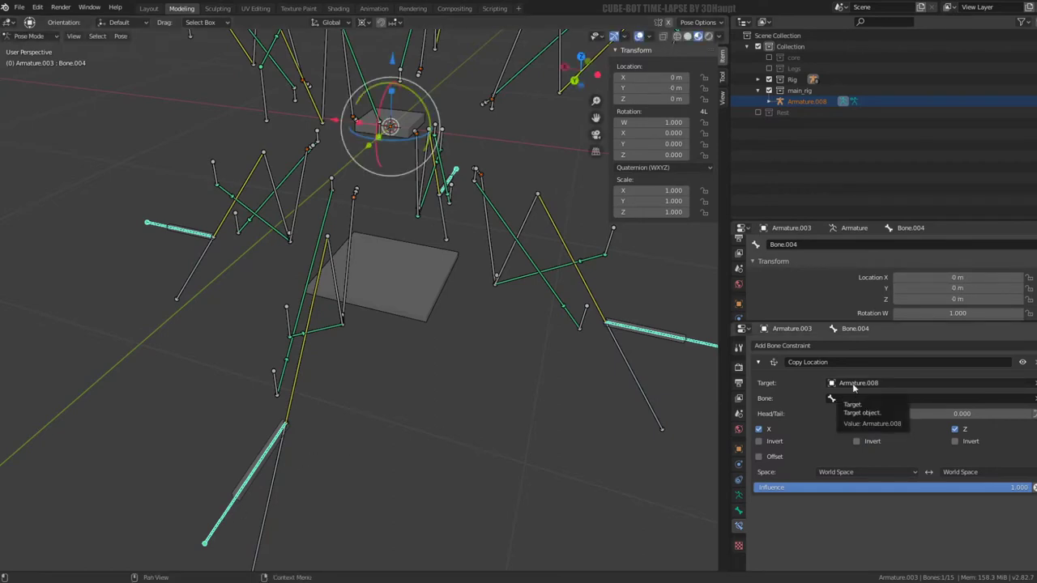
{"action": "left_click", "coordinate": [275, 472]}
{"action": "key", "text": "g"}
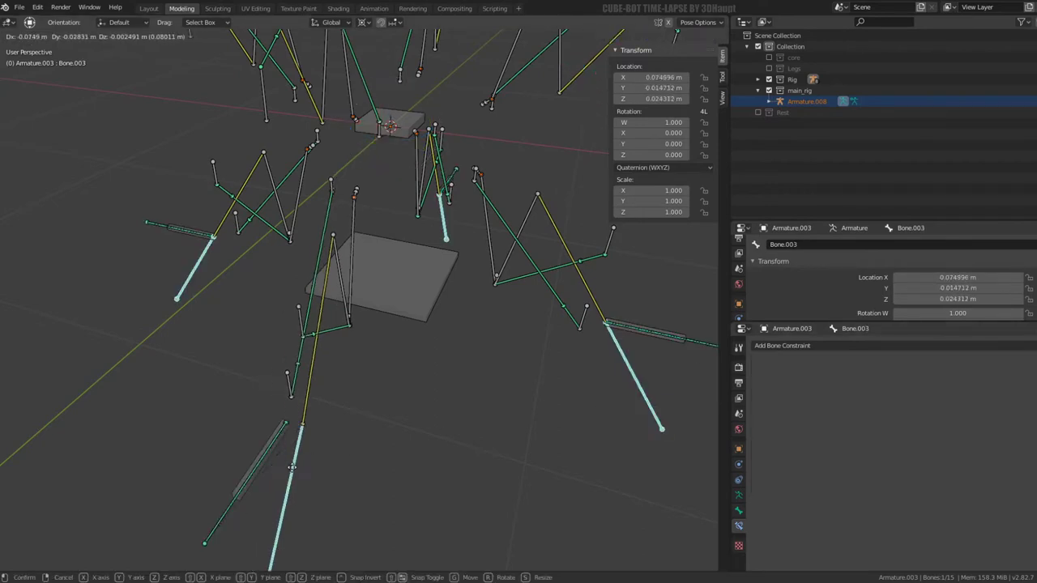
{"action": "key", "text": "Escape"}
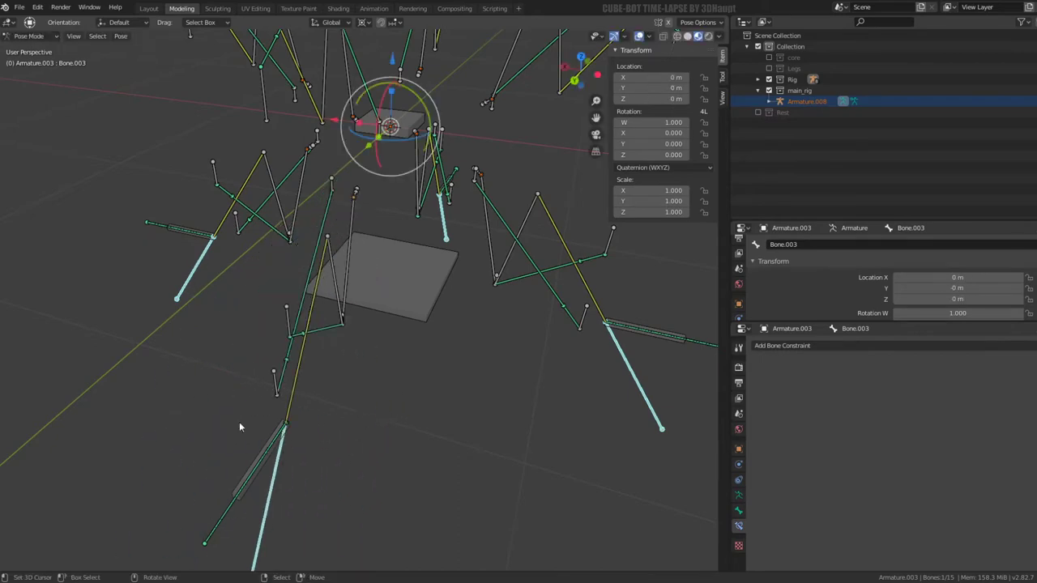
{"action": "mouse_move", "coordinate": [239, 421]}
{"action": "middle_mouse_down"}
{"action": "mouse_move", "coordinate": [202, 392]}
{"action": "mouse_move", "coordinate": [162, 439]}
{"action": "middle_mouse_up"}
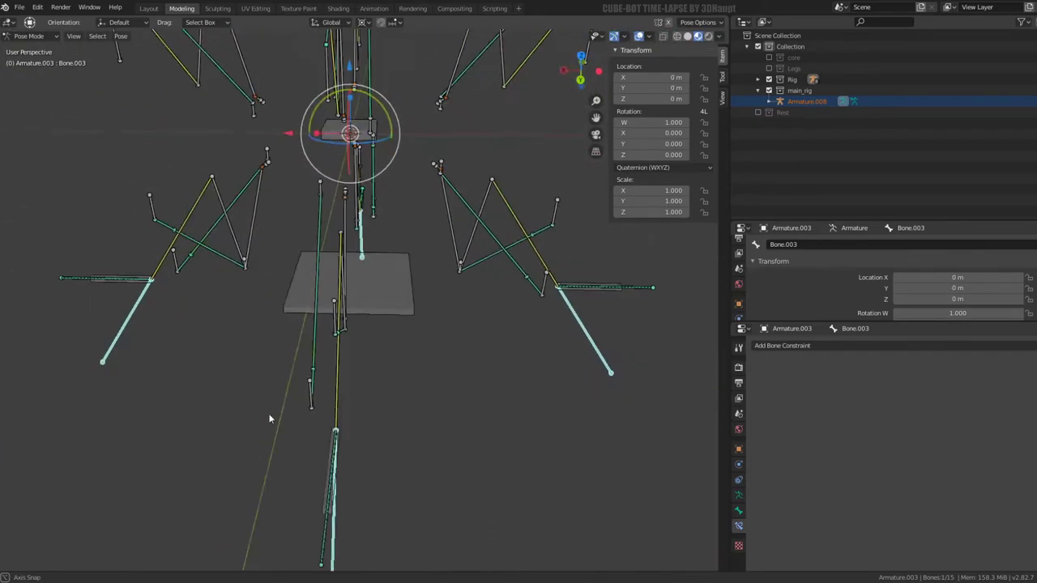
{"action": "left_click", "coordinate": [138, 441]}
{"action": "key", "text": "g"}
{"action": "key", "text": "Escape"}
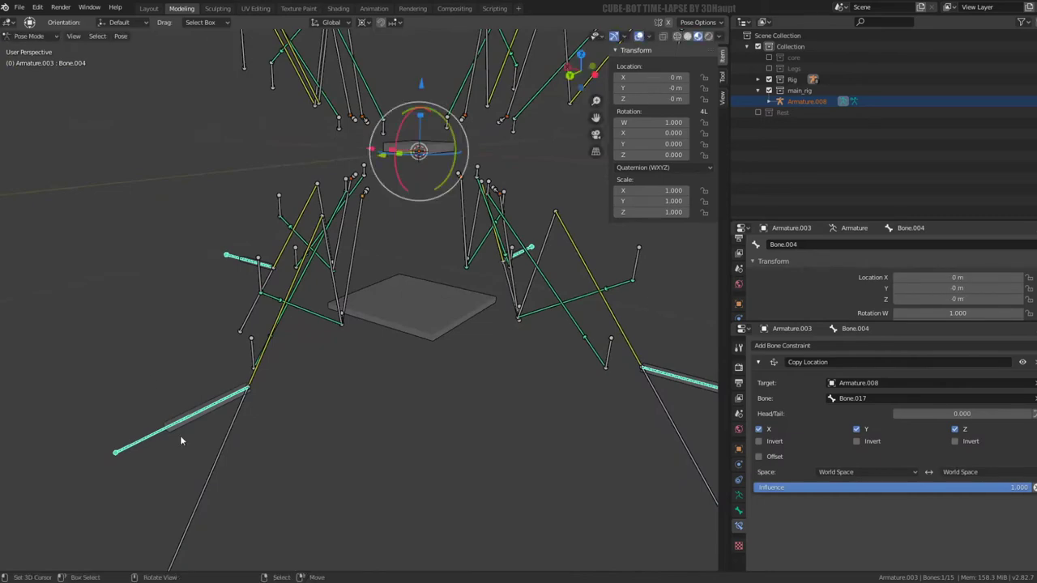
{"action": "left_click", "coordinate": [205, 466]}
{"action": "key", "text": "g"}
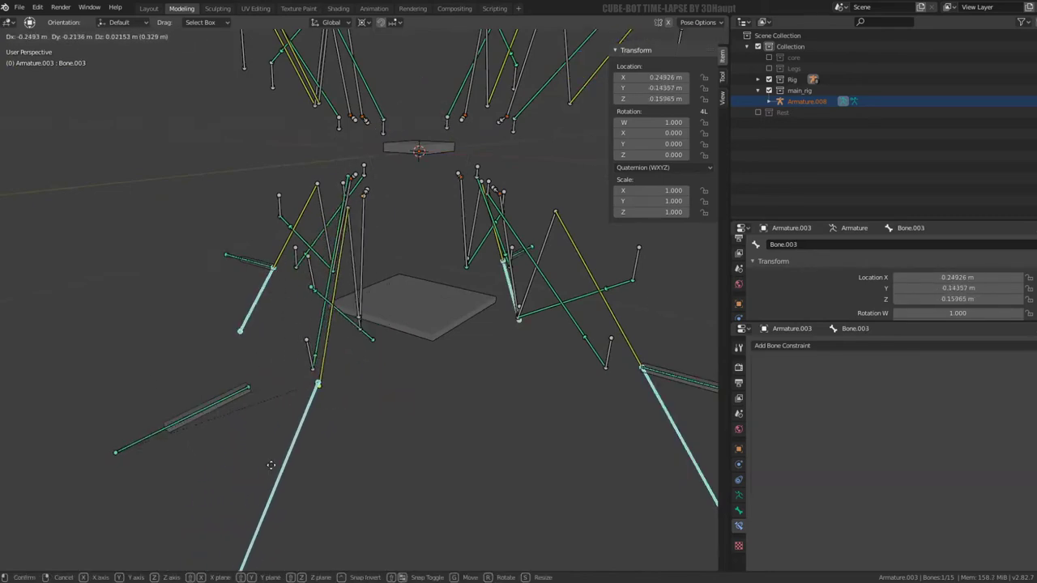
{"action": "key", "text": "Escape"}
{"action": "left_click", "coordinate": [216, 418]}
{"action": "key", "text": "g"}
{"action": "key", "text": "Escape"}
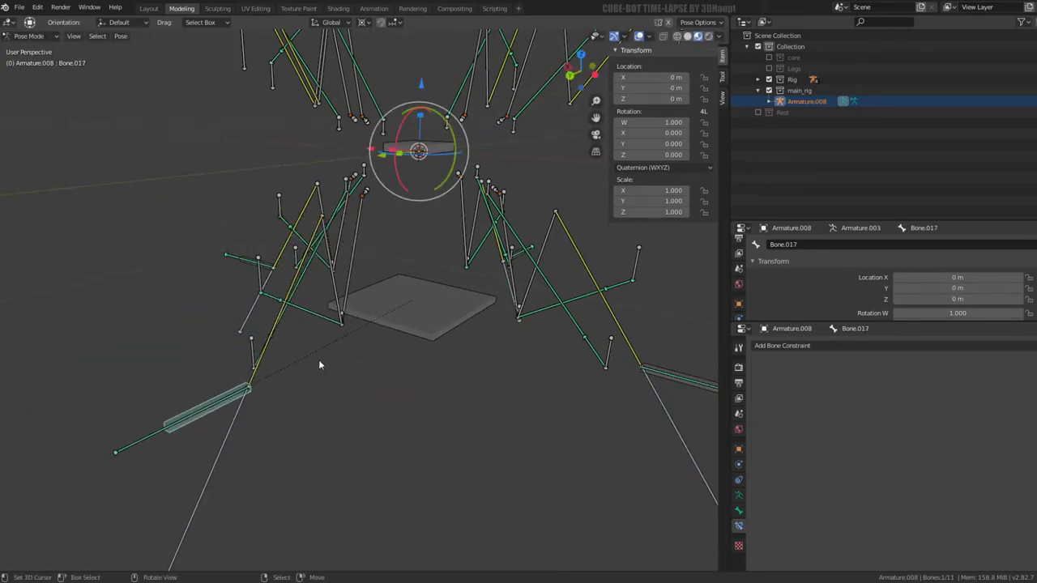
{"action": "mouse_move", "coordinate": [319, 359]}
{"action": "middle_mouse_down"}
{"action": "mouse_move", "coordinate": [400, 358]}
{"action": "mouse_move", "coordinate": [462, 221]}
{"action": "middle_mouse_up"}
{"action": "key", "text": "r"}
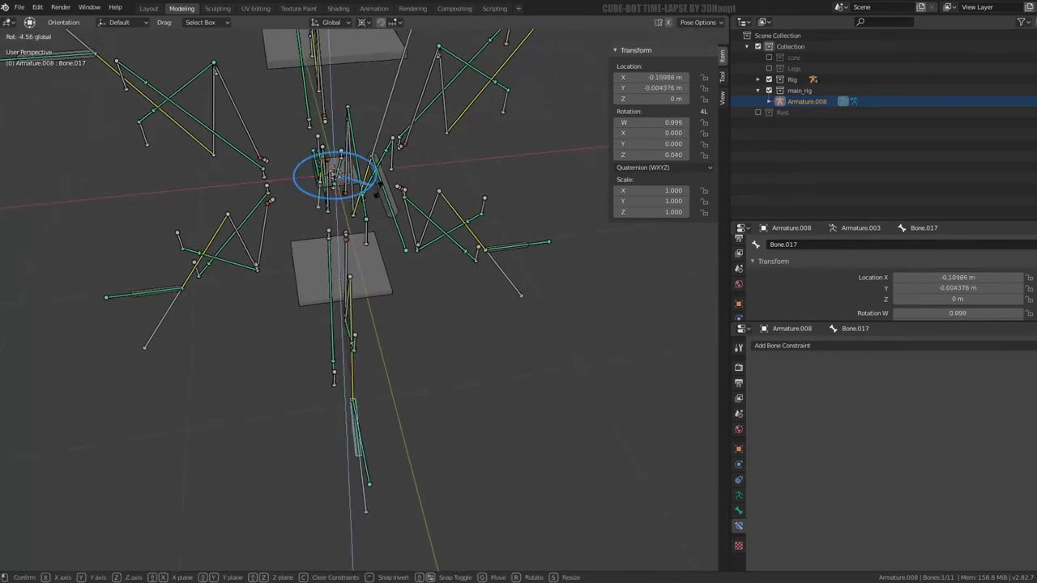
{"action": "key", "text": "Escape"}
{"action": "mouse_move", "coordinate": [392, 186]}
{"action": "middle_mouse_down"}
{"action": "mouse_move", "coordinate": [343, 169]}
{"action": "mouse_move", "coordinate": [392, 274]}
{"action": "middle_mouse_up"}
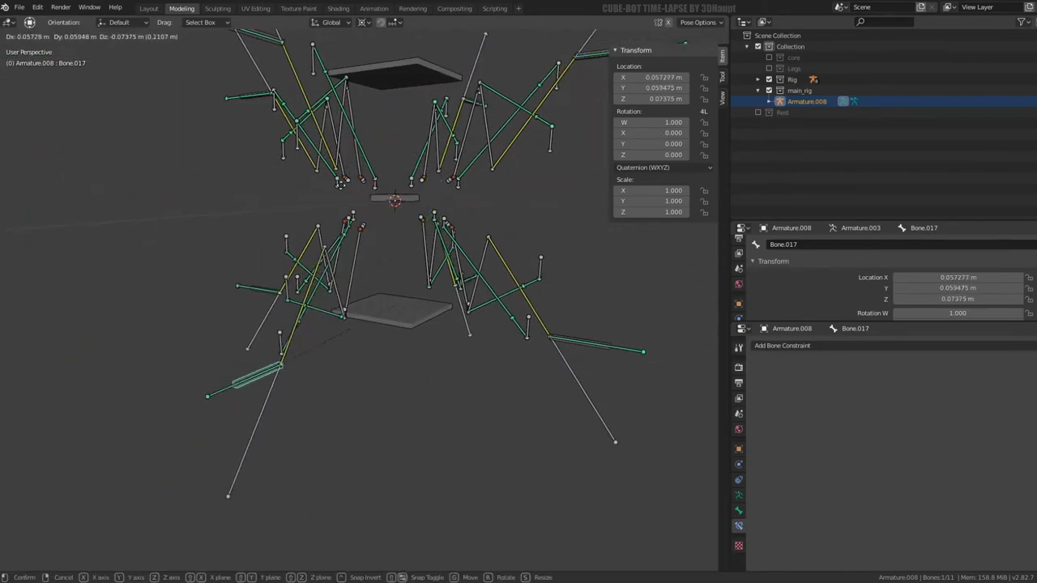
{"action": "left_click", "coordinate": [407, 200]}
{"action": "key", "text": "g"}
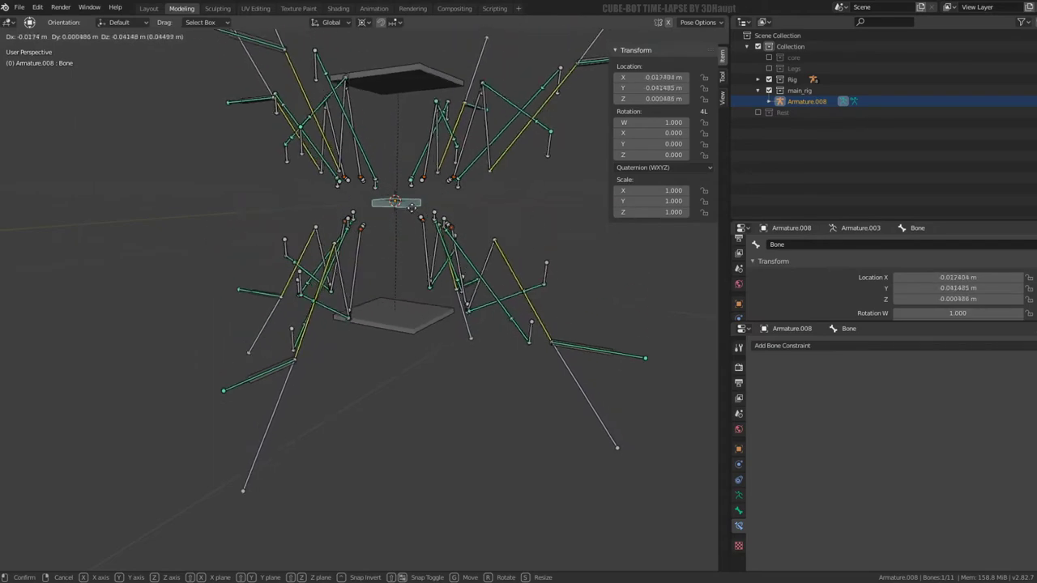
{"action": "key", "text": "Escape"}
Step: Test-move the root Bone and Bone.006 with G, cancelling each move to restore the rig
{"action": "scroll", "coordinate": [411, 195], "scroll_direction": "up", "scroll_amount": 3}
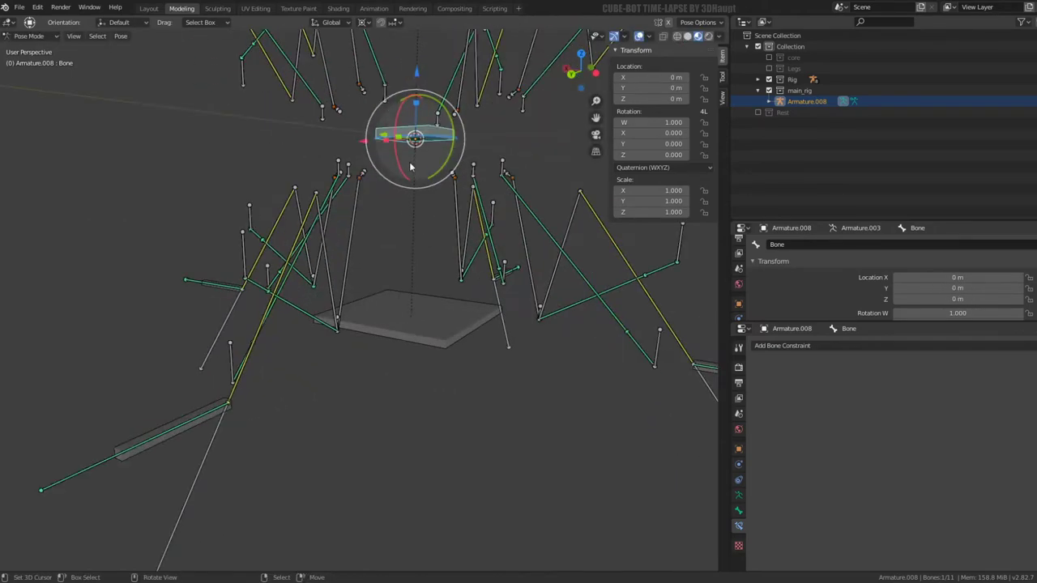
{"action": "mouse_move", "coordinate": [410, 195]}
{"action": "middle_mouse_down"}
{"action": "mouse_move", "coordinate": [381, 323]}
{"action": "mouse_move", "coordinate": [388, 289]}
{"action": "mouse_move", "coordinate": [396, 303]}
{"action": "middle_mouse_up"}
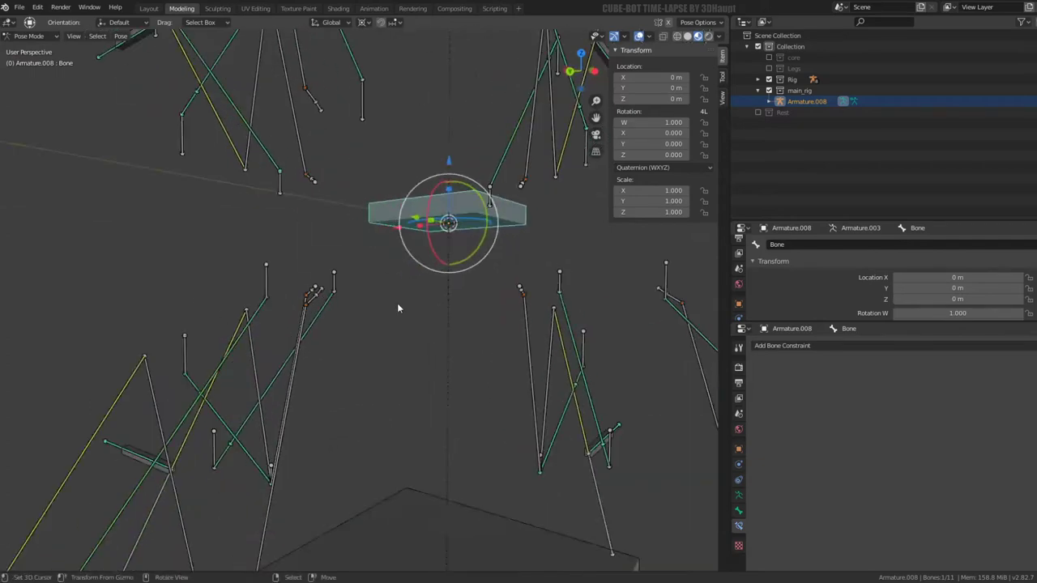
{"action": "key", "text": "g"}
{"action": "key", "text": "Escape"}
{"action": "left_click", "coordinate": [324, 297]}
{"action": "key", "text": "g"}
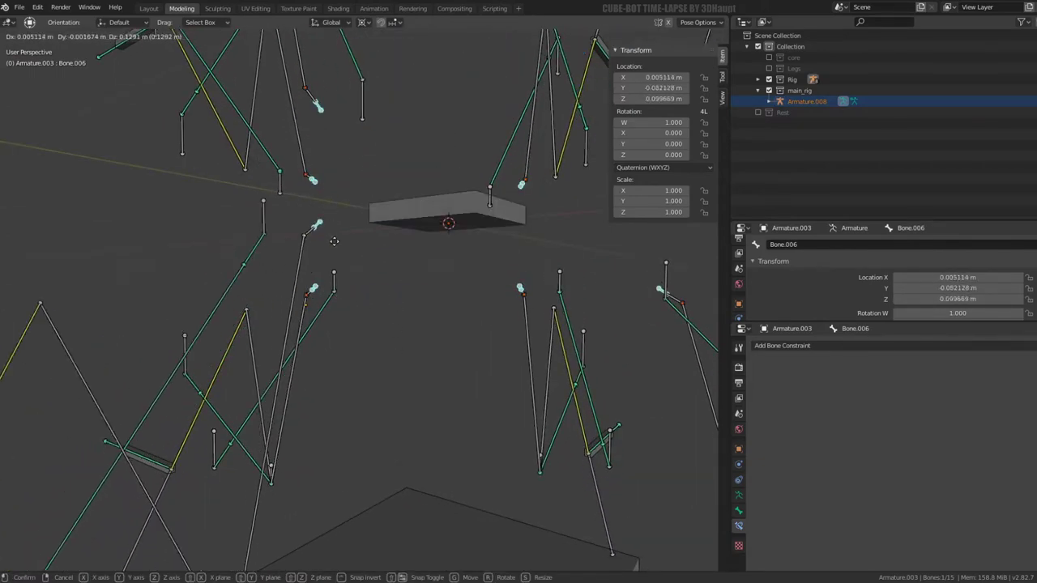
{"action": "key", "text": "Escape"}
{"action": "mouse_move", "coordinate": [353, 296]}
{"action": "middle_mouse_down"}
{"action": "mouse_move", "coordinate": [279, 293]}
{"action": "mouse_move", "coordinate": [264, 203]}
{"action": "mouse_move", "coordinate": [345, 364]}
{"action": "middle_mouse_up"}
{"action": "key", "text": "g"}
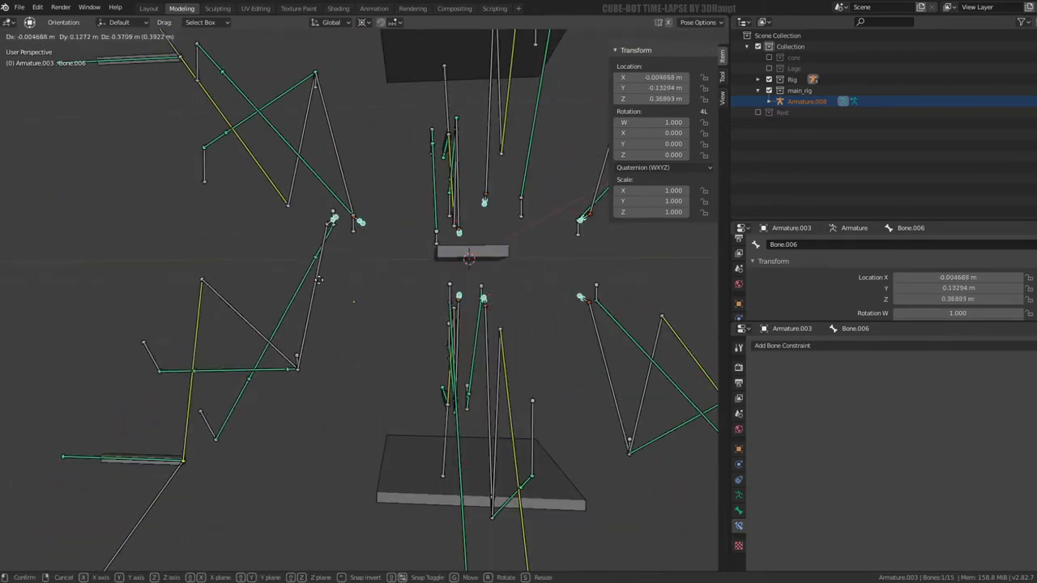
{"action": "key", "text": "Escape"}
Step: Select Armature.008's central Bone and switch it into Edit Mode
{"action": "mouse_move", "coordinate": [318, 305]}
{"action": "middle_mouse_down"}
{"action": "mouse_move", "coordinate": [404, 328]}
{"action": "mouse_move", "coordinate": [419, 317]}
{"action": "mouse_move", "coordinate": [389, 298]}
{"action": "middle_mouse_up"}
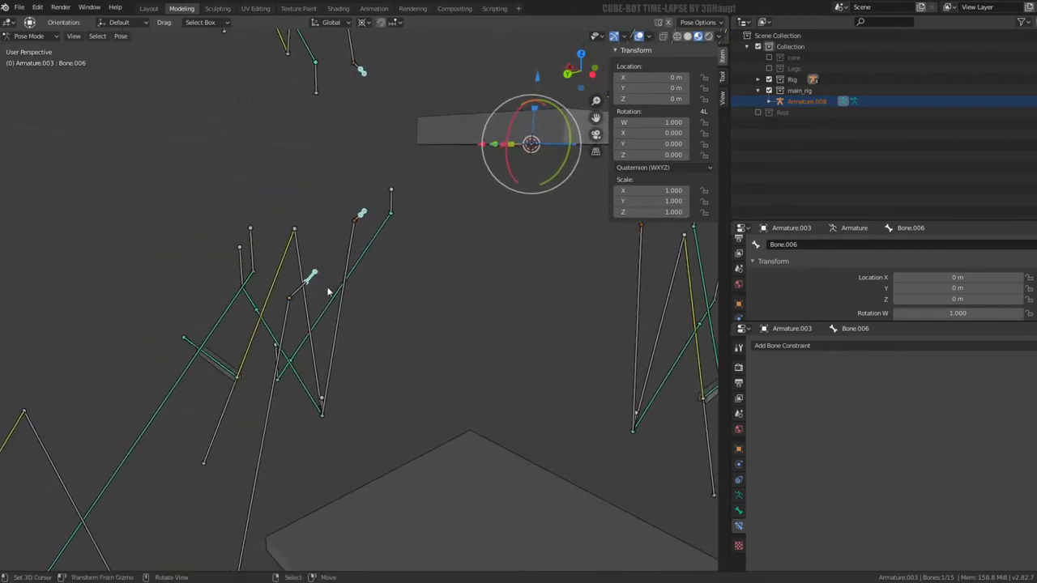
{"action": "middle_click_drag", "start_coordinate": [308, 279], "coordinate": [451, 243]}
{"action": "left_click", "coordinate": [494, 183]}
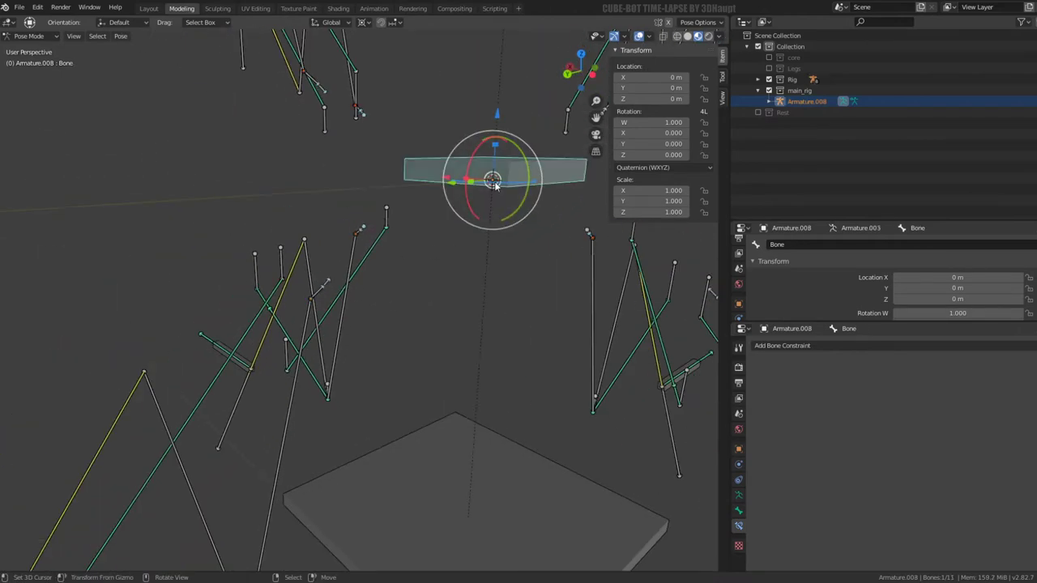
{"action": "key", "text": "Tab"}
{"action": "middle_click_drag", "start_coordinate": [494, 184], "coordinate": [451, 256]}
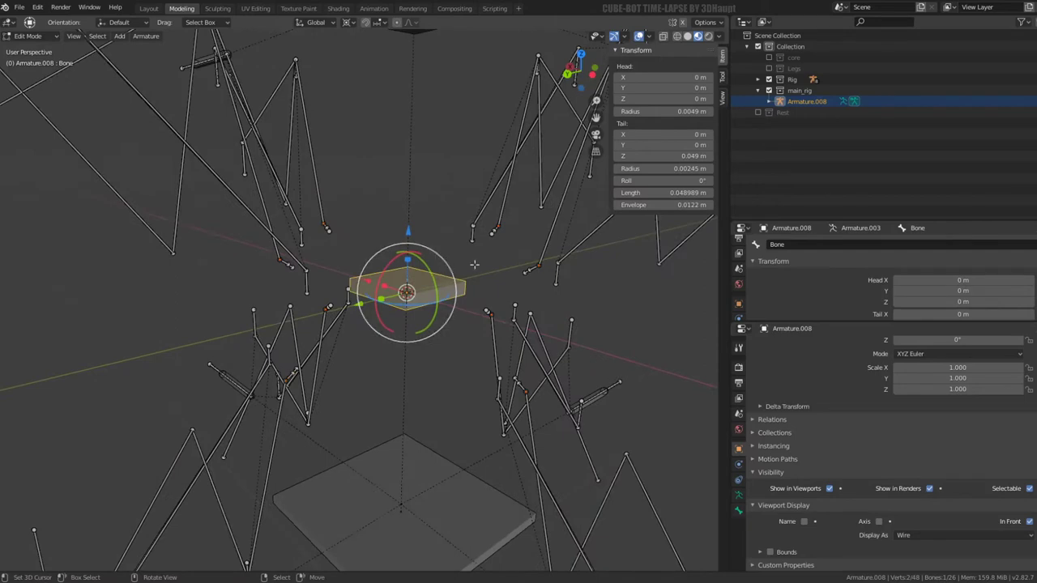
Step: Add a new bone at the 3D cursor and scale it to 0.224 m length
{"action": "key", "text": "shift+a"}
{"action": "key", "text": "shift+s"}
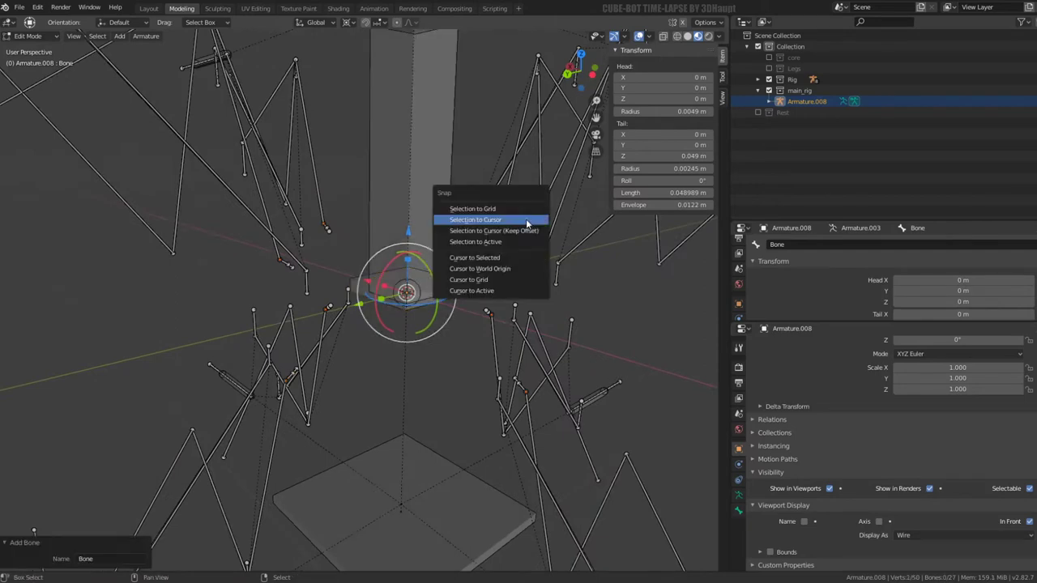
{"action": "left_click", "coordinate": [527, 224]}
{"action": "key", "text": "s"}
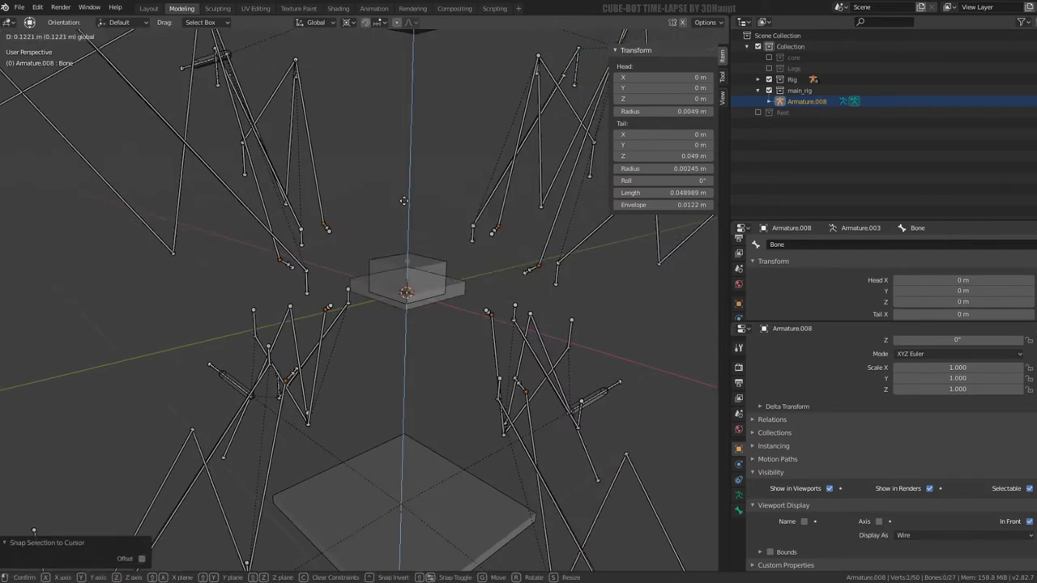
{"action": "left_click", "coordinate": [516, 250]}
{"action": "key", "text": "s"}
{"action": "left_click", "coordinate": [526, 263]}
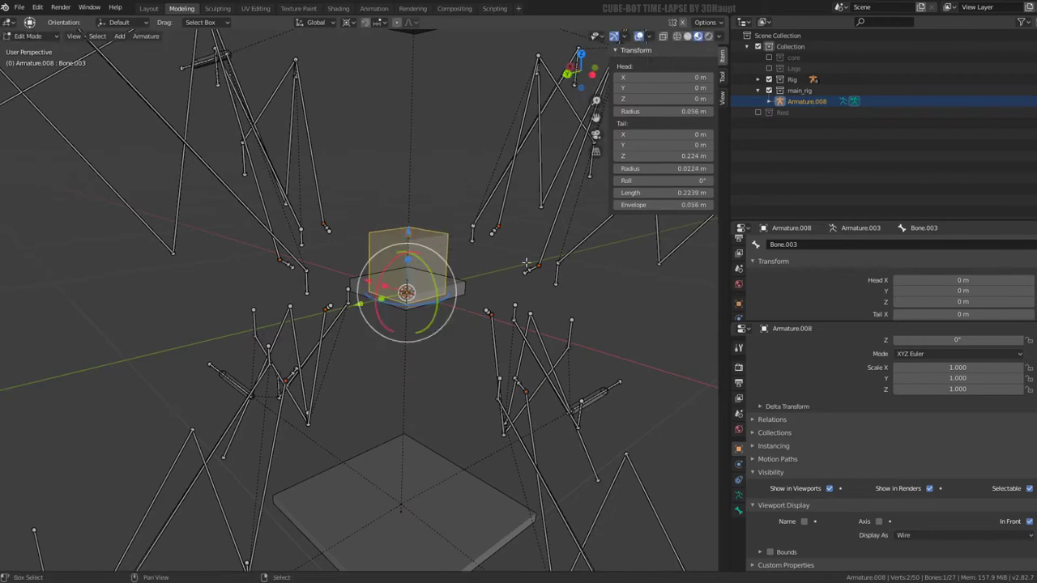
Step: Apply two more Shift+S snap options to the box bone
{"action": "key", "text": "shift+s"}
{"action": "left_click", "coordinate": [539, 263]}
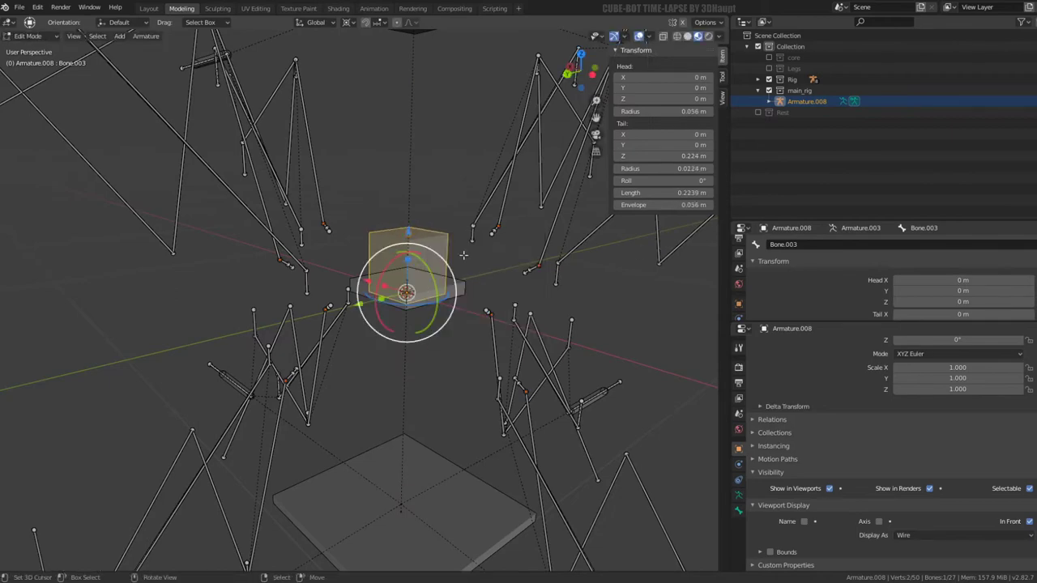
{"action": "middle_click_drag", "start_coordinate": [543, 260], "coordinate": [535, 308]}
{"action": "key", "text": "shift+s"}
{"action": "left_click", "coordinate": [485, 321]}
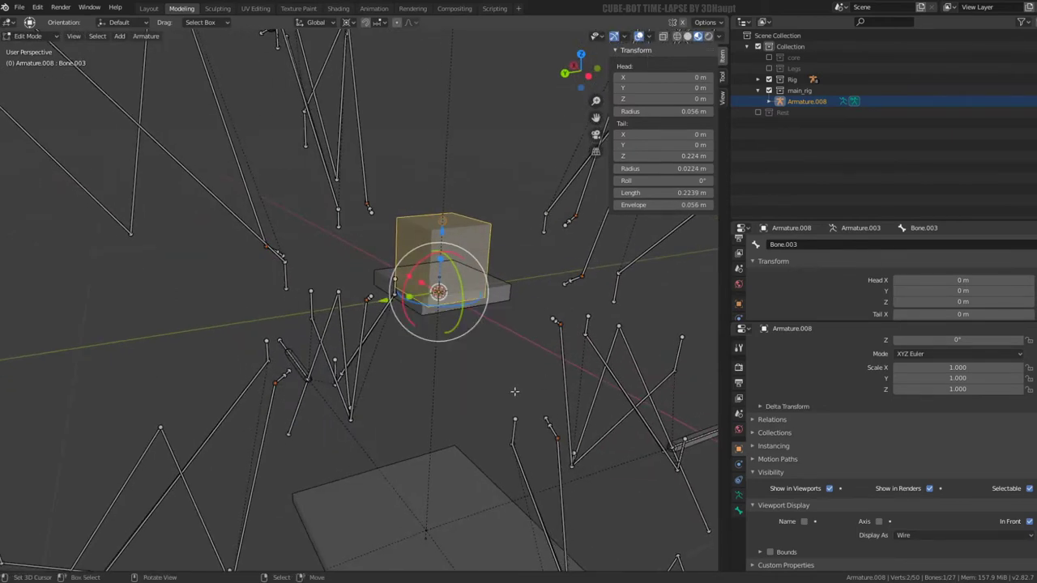
Step: Shrink Bone.003's B-Bone display thickness with Ctrl+Alt+S
{"action": "key", "text": "s"}
{"action": "right_click", "coordinate": [480, 332]}
{"action": "key", "text": "ctrl+alt+s"}
{"action": "right_click", "coordinate": [531, 359]}
{"action": "key", "text": "ctrl+alt+s"}
{"action": "left_click", "coordinate": [458, 310]}
{"action": "key", "text": "ctrl+Tab"}
{"action": "left_click", "coordinate": [458, 310]}
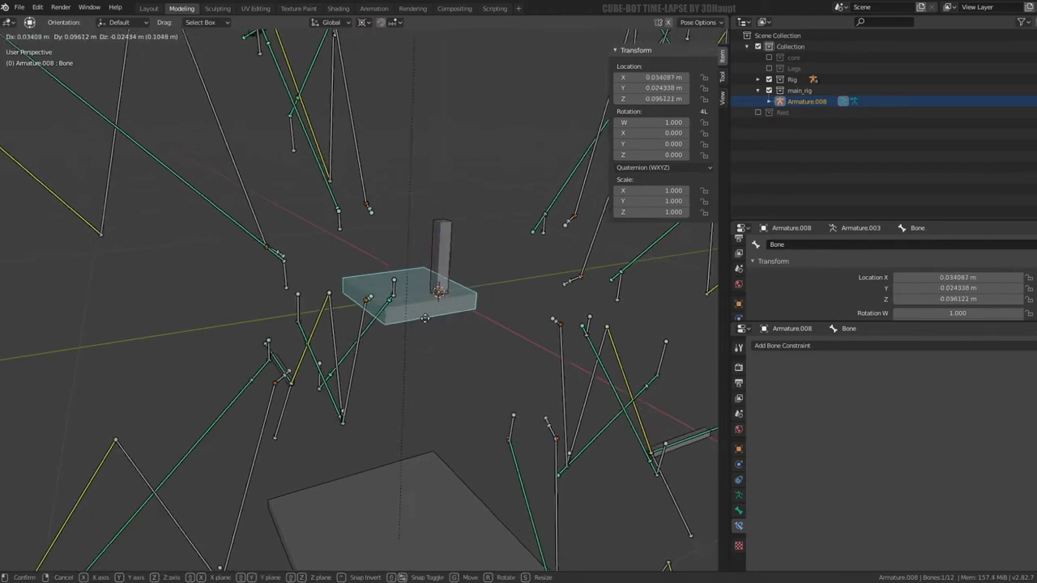
{"action": "key", "text": "g"}
{"action": "right_click", "coordinate": [511, 330]}
{"action": "left_click", "coordinate": [438, 251]}
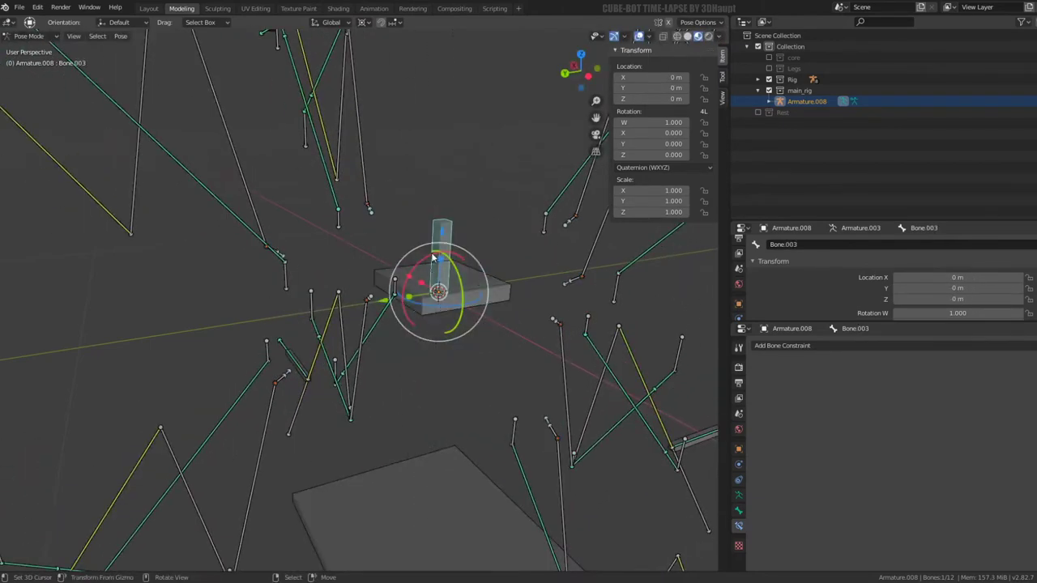
{"action": "middle_click_drag", "start_coordinate": [438, 252], "coordinate": [460, 191]}
{"action": "key", "text": "g"}
{"action": "right_click", "coordinate": [375, 231]}
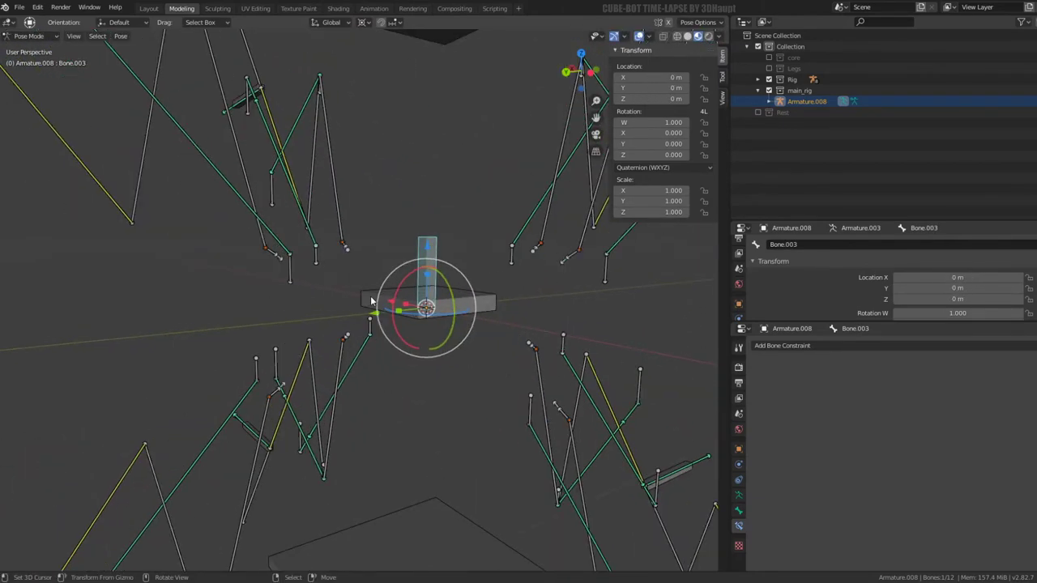
{"action": "middle_click_drag", "start_coordinate": [376, 231], "coordinate": [341, 284]}
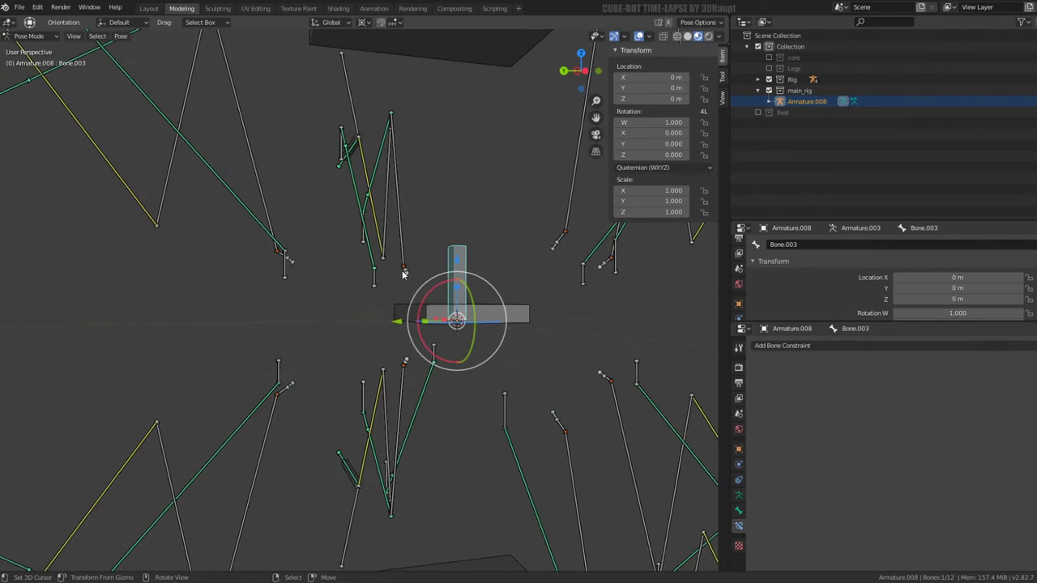
{"action": "key", "text": "Tab"}
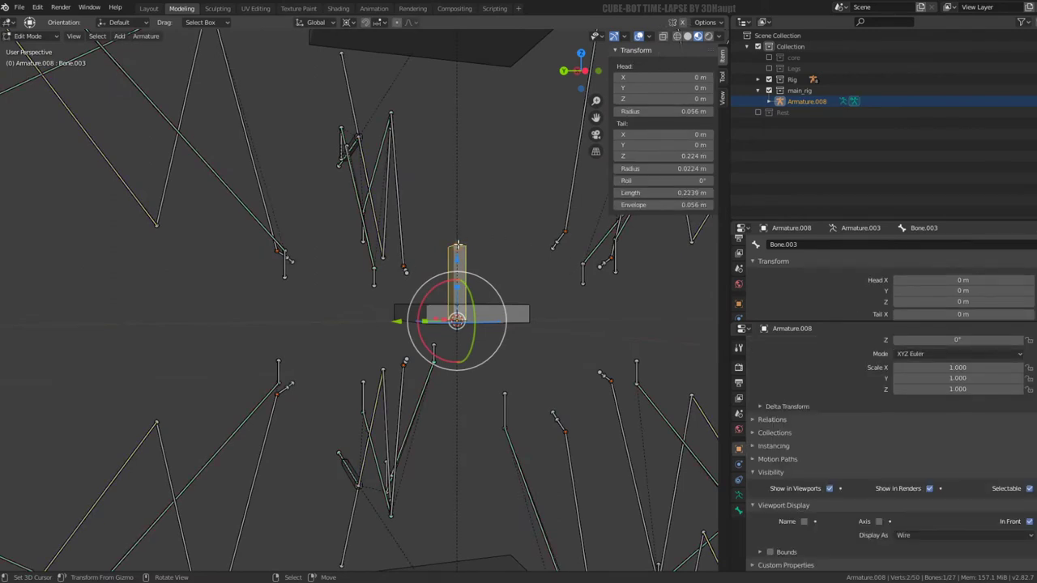
Step: Snap Bone.003 to the cursor, stretch its tail horizontally, and scale it down
{"action": "middle_click_drag", "start_coordinate": [457, 245], "coordinate": [450, 256]}
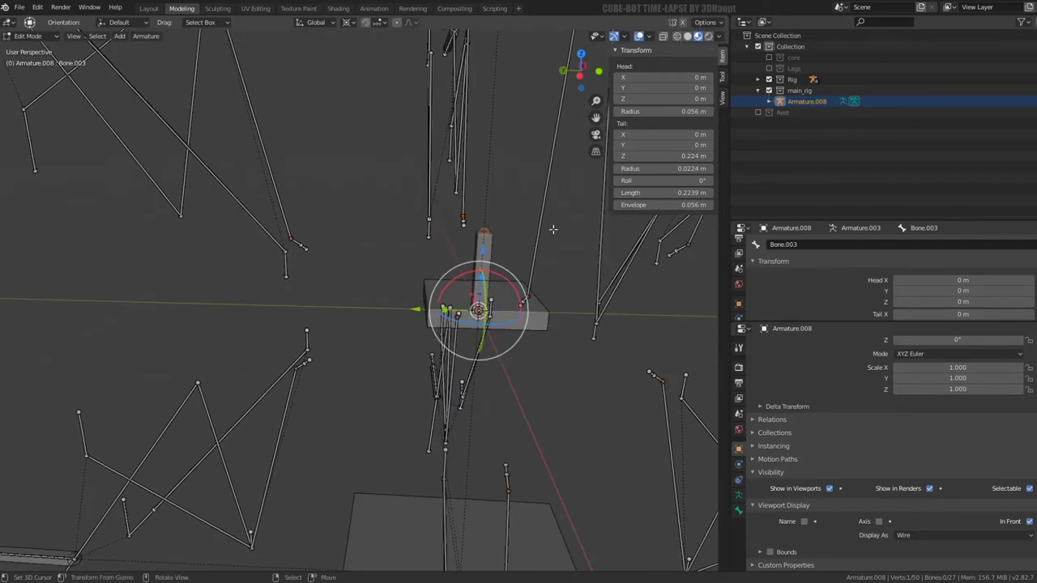
{"action": "key", "text": "shift+s"}
{"action": "left_click", "coordinate": [554, 232]}
{"action": "key", "text": "g"}
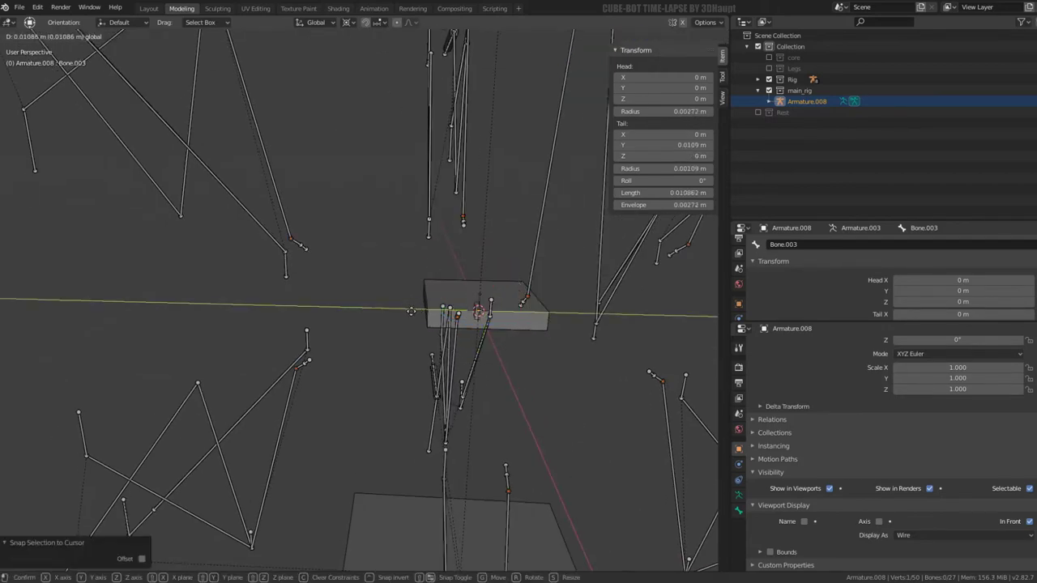
{"action": "left_click", "coordinate": [284, 309]}
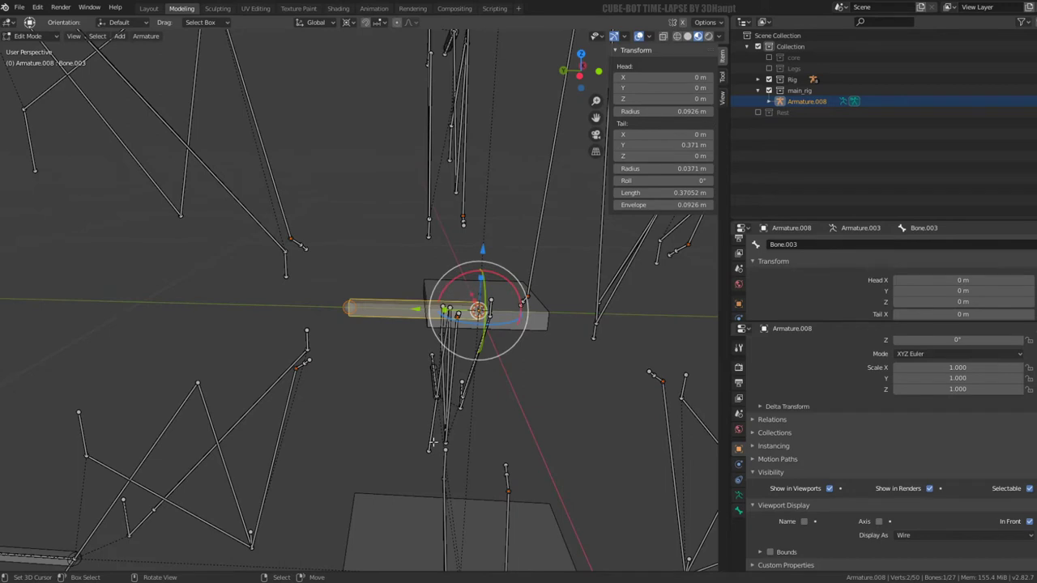
{"action": "key", "text": "s"}
{"action": "left_click", "coordinate": [403, 362]}
{"action": "key", "text": "s"}
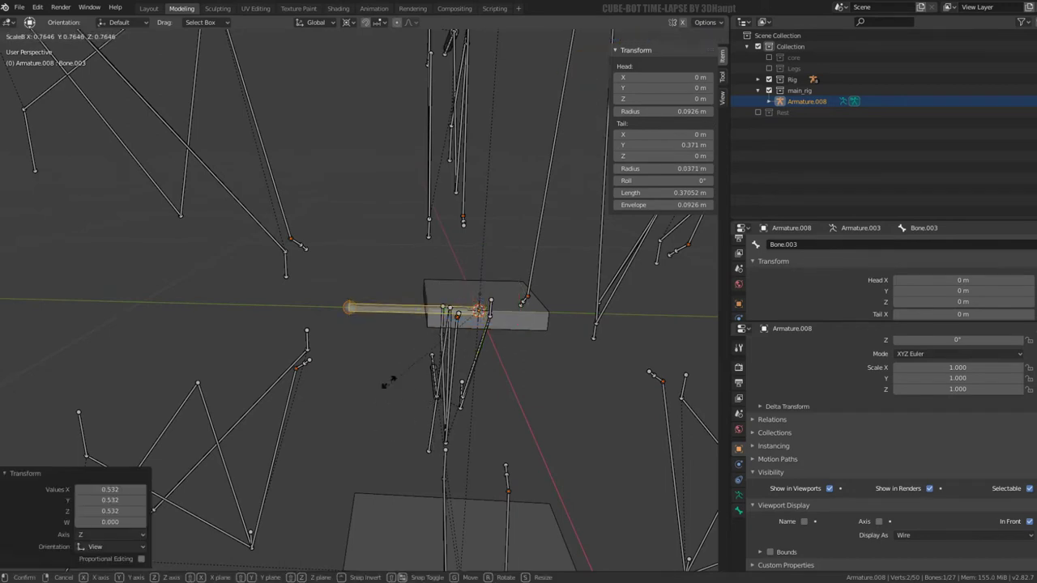
{"action": "left_click", "coordinate": [396, 341]}
Step: Separate the bone into its own armature, Armature.009, in Pose Mode
{"action": "key", "text": "p"}
{"action": "left_click", "coordinate": [381, 308]}
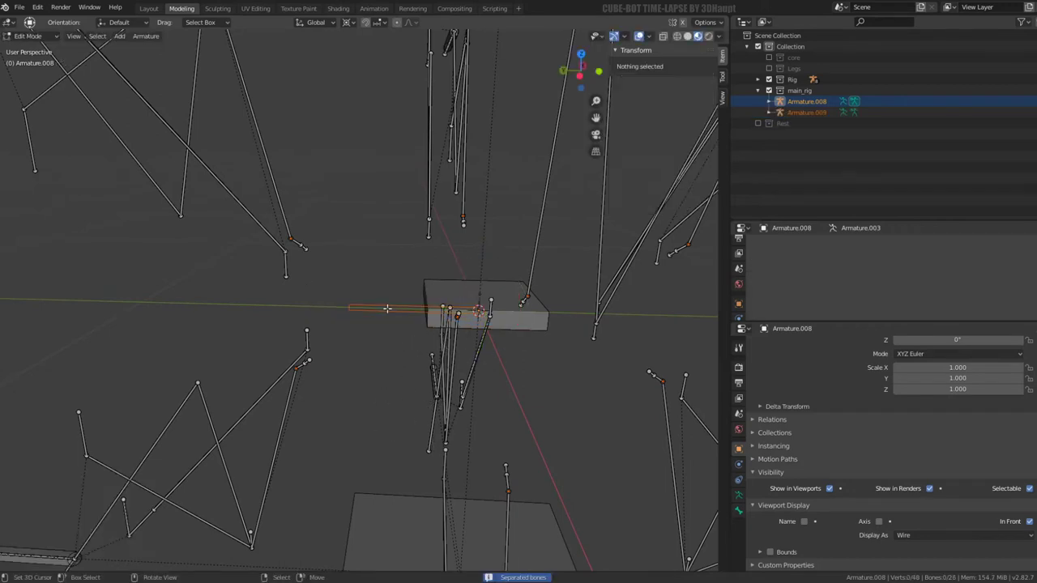
{"action": "key", "text": "ctrl+Tab"}
Step: Select a leg-rig bone and switch to Object Mode
{"action": "mouse_move", "coordinate": [367, 313]}
{"action": "middle_mouse_down"}
{"action": "mouse_move", "coordinate": [332, 357]}
{"action": "mouse_move", "coordinate": [309, 358]}
{"action": "middle_mouse_up"}
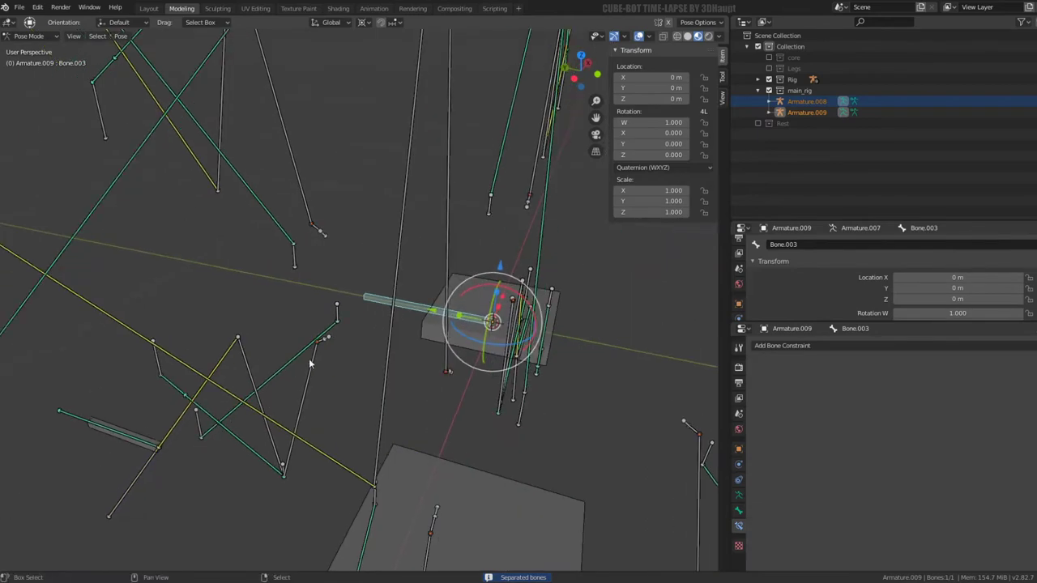
{"action": "left_click", "coordinate": [309, 358]}
{"action": "left_click", "coordinate": [32, 35]}
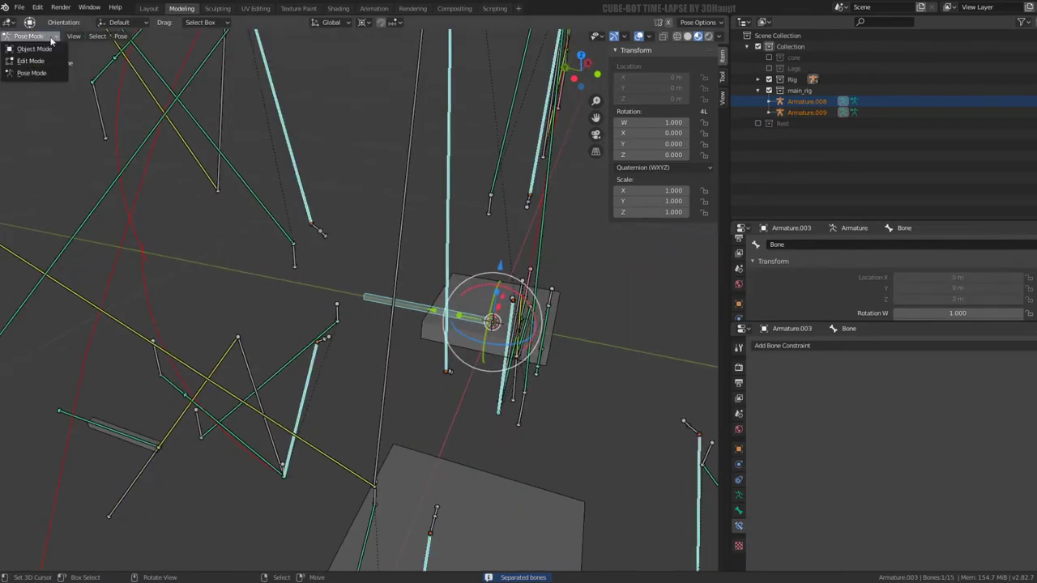
{"action": "left_click", "coordinate": [29, 44]}
Step: Join Armature.009 into the leg rig Armature.003 with Ctrl+J
{"action": "middle_click_drag", "start_coordinate": [132, 151], "coordinate": [323, 296]}
{"action": "left_click", "coordinate": [341, 301]}
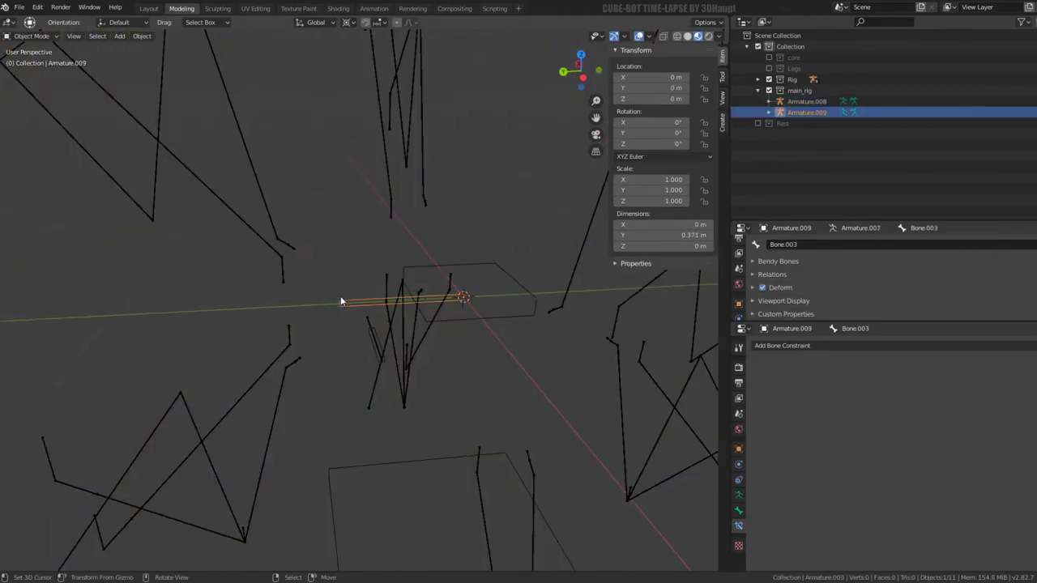
{"action": "left_click", "coordinate": [289, 396], "text": "shift"}
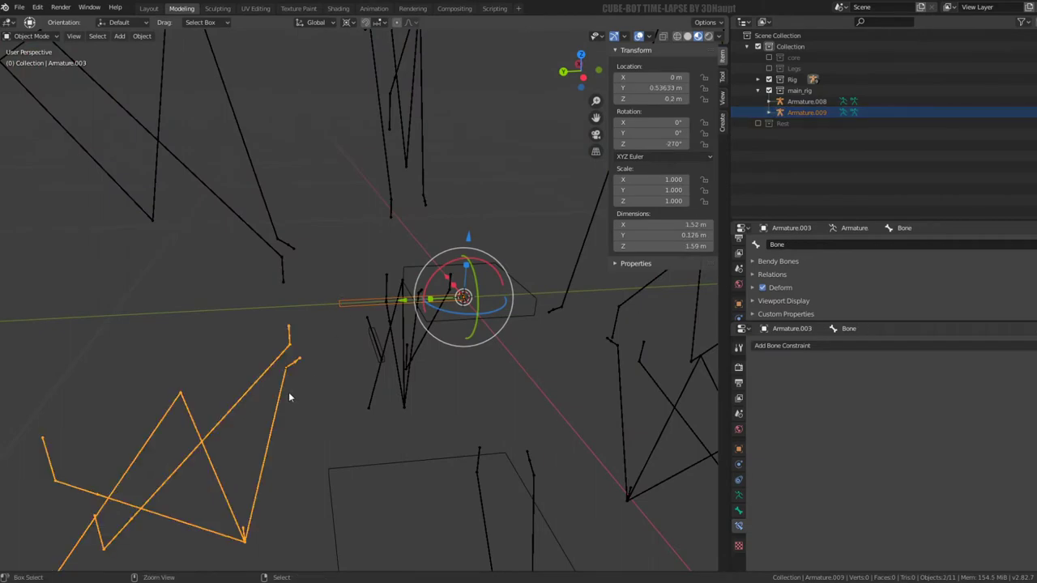
{"action": "key", "text": "ctrl+j"}
{"action": "mouse_move", "coordinate": [288, 392]}
{"action": "middle_mouse_down"}
{"action": "mouse_move", "coordinate": [319, 268]}
{"action": "mouse_move", "coordinate": [310, 251]}
{"action": "mouse_move", "coordinate": [347, 301]}
{"action": "middle_mouse_up"}
{"action": "left_click", "coordinate": [347, 300]}
{"action": "left_click", "coordinate": [350, 299]}
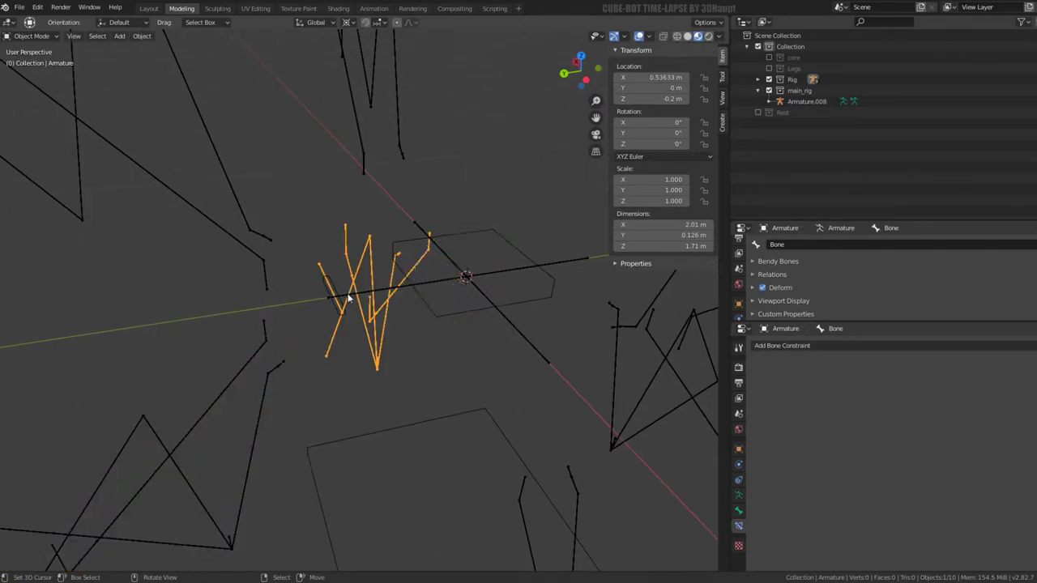
{"action": "key", "text": "ctrl+z"}
Step: Reveal the leg rig's hidden bones with Alt+H in Edit Mode
{"action": "key", "text": "Tab"}
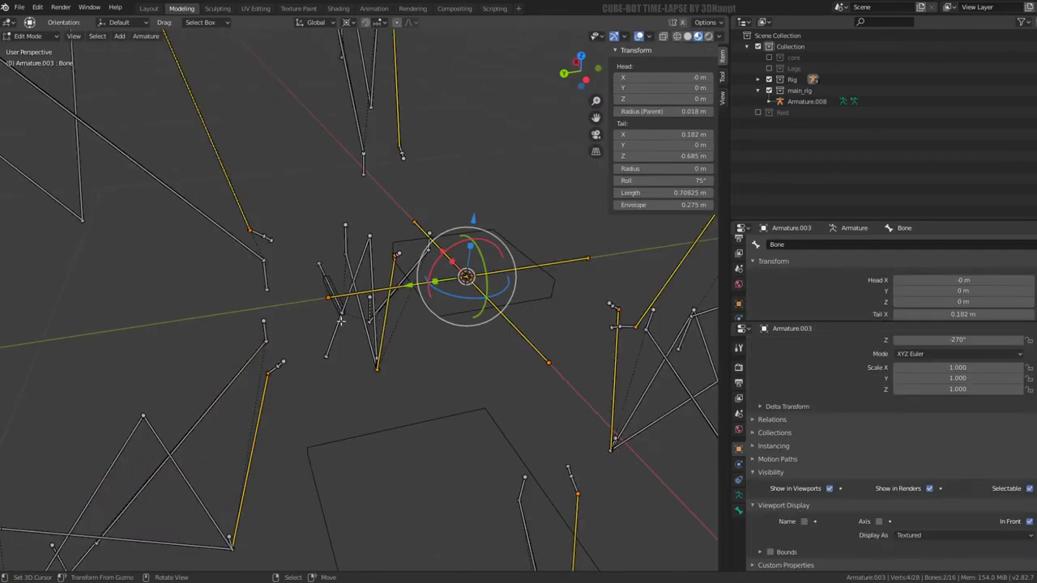
{"action": "key", "text": "alt+h"}
{"action": "key", "text": "Tab"}
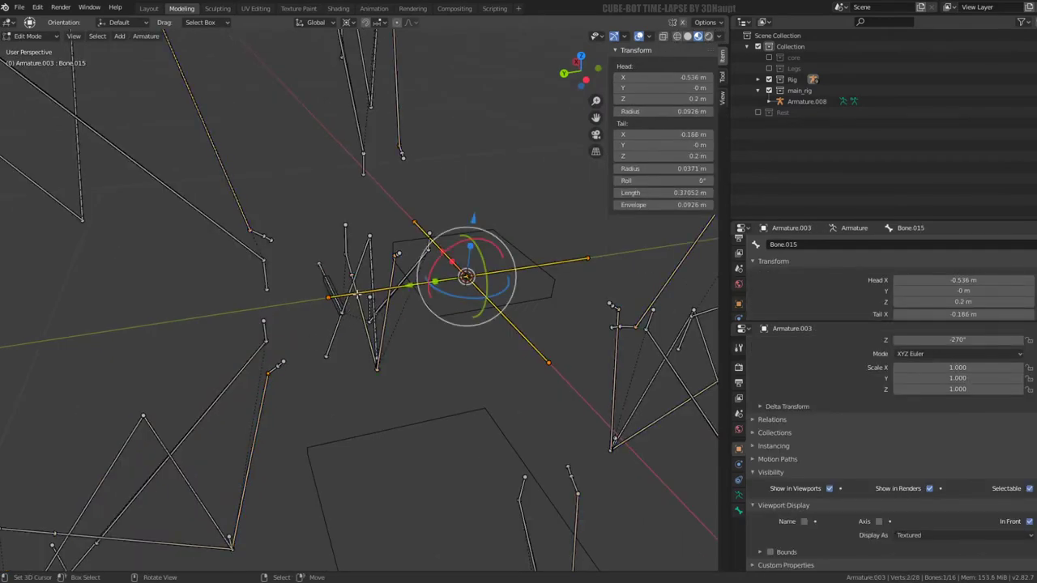
{"action": "middle_click_drag", "start_coordinate": [364, 276], "coordinate": [319, 270]}
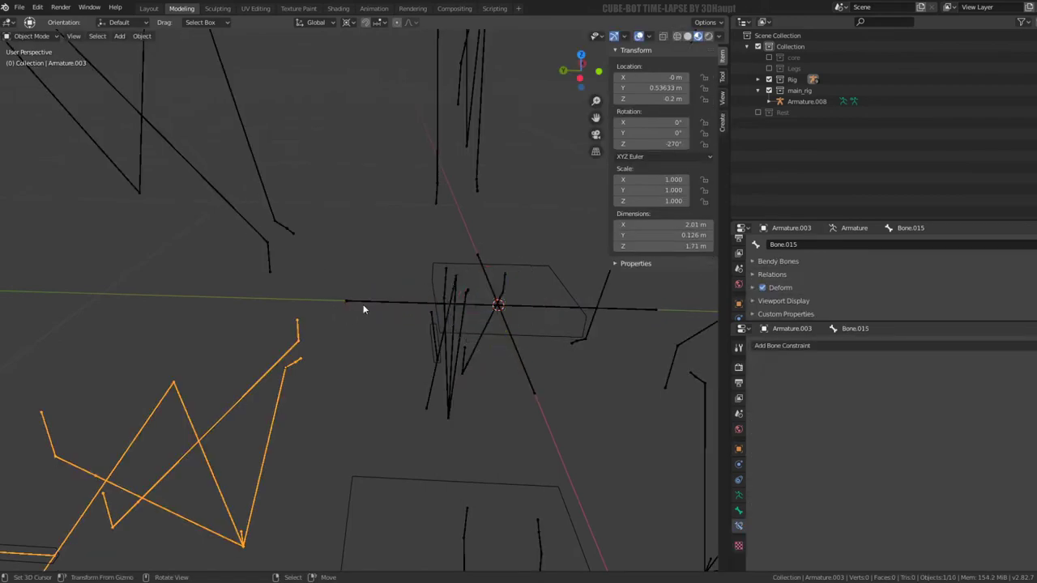
{"action": "key", "text": "Tab"}
{"action": "mouse_move", "coordinate": [364, 305]}
{"action": "middle_mouse_down"}
{"action": "mouse_move", "coordinate": [343, 343]}
{"action": "mouse_move", "coordinate": [271, 351]}
{"action": "middle_mouse_up"}
Step: Parent the child bone to hub bone Bone.015 with Keep Offset
{"action": "left_click", "coordinate": [261, 391], "text": "shift"}
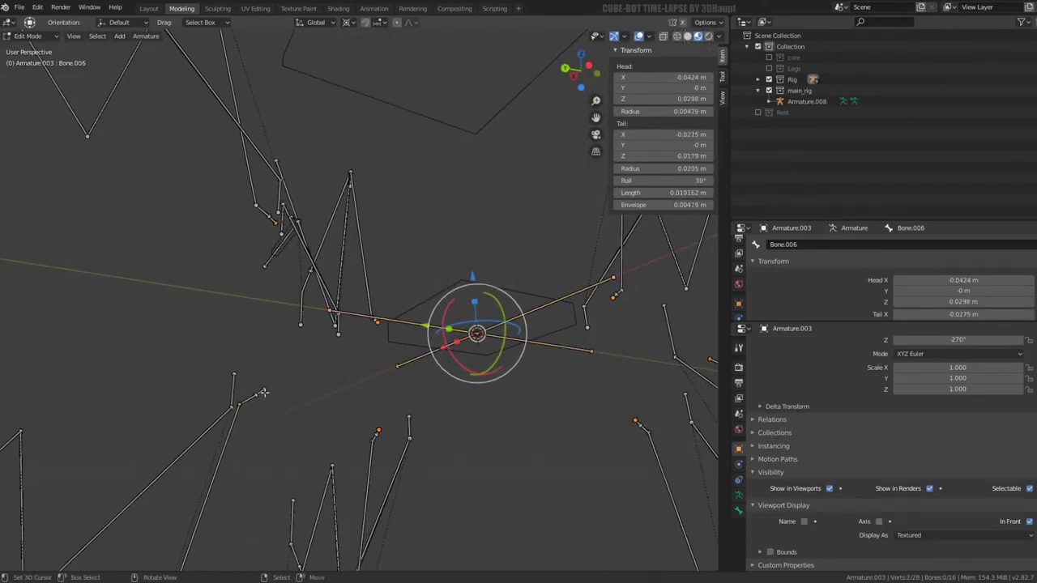
{"action": "left_click", "coordinate": [260, 391], "text": "shift"}
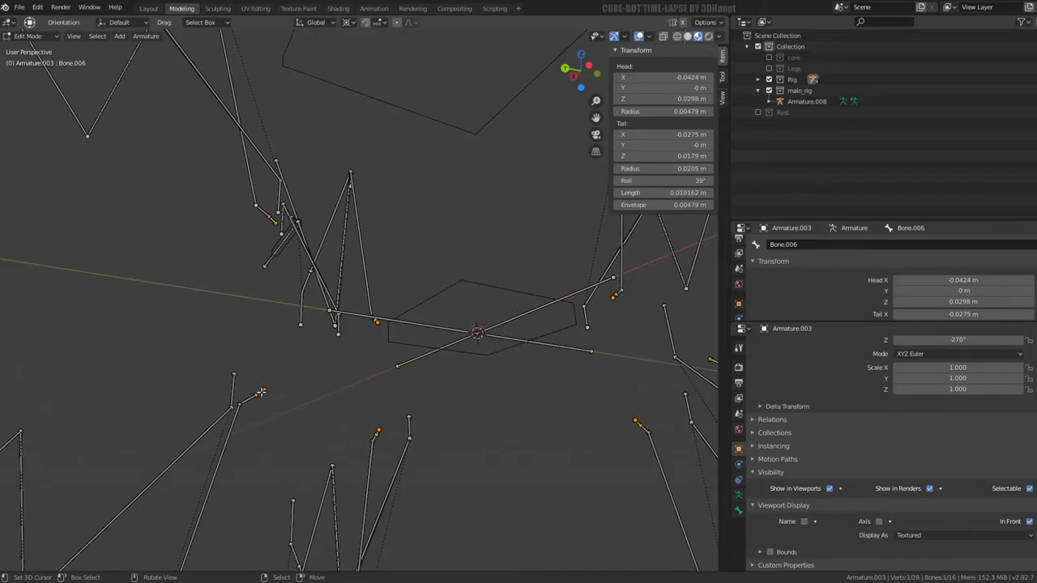
{"action": "mouse_move", "coordinate": [305, 295]}
{"action": "middle_mouse_down"}
{"action": "mouse_move", "coordinate": [342, 309]}
{"action": "mouse_move", "coordinate": [353, 337]}
{"action": "middle_mouse_up"}
{"action": "left_click", "coordinate": [351, 233], "text": "shift"}
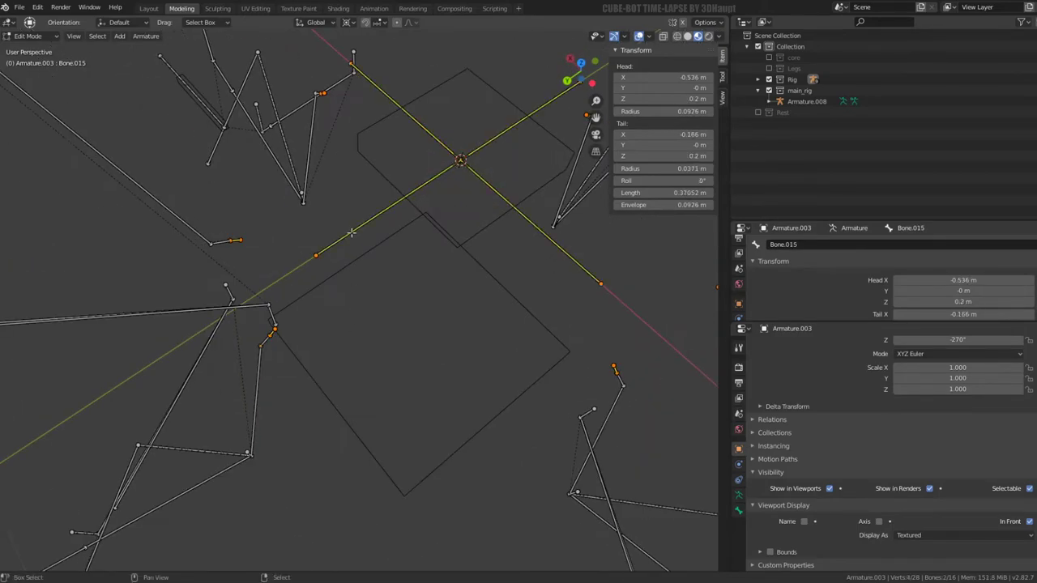
{"action": "key", "text": "ctrl+p"}
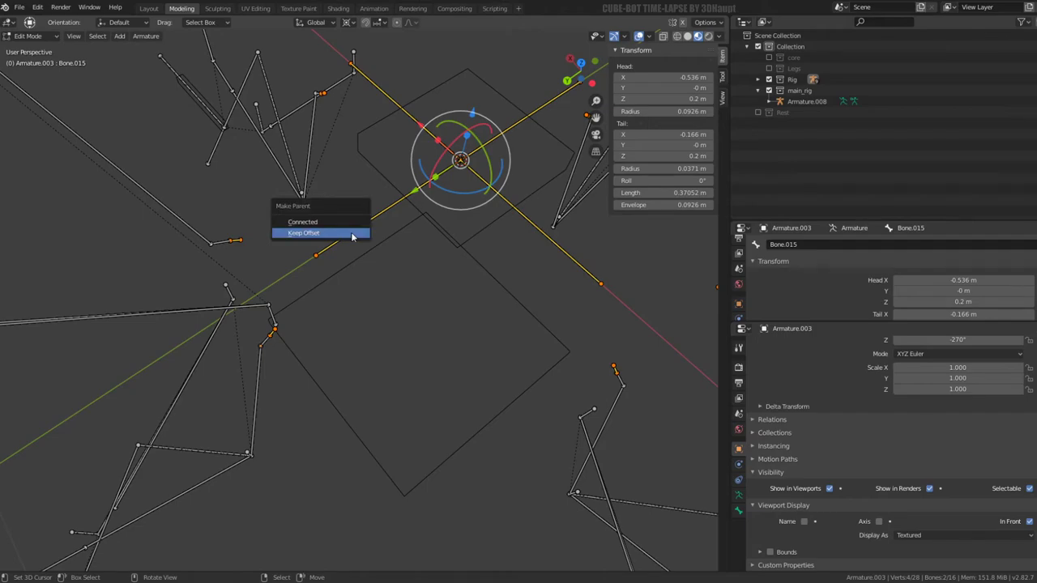
{"action": "left_click", "coordinate": [353, 236]}
{"action": "mouse_move", "coordinate": [352, 237]}
{"action": "middle_mouse_down"}
{"action": "mouse_move", "coordinate": [375, 225]}
{"action": "mouse_move", "coordinate": [126, 97]}
{"action": "middle_mouse_up"}
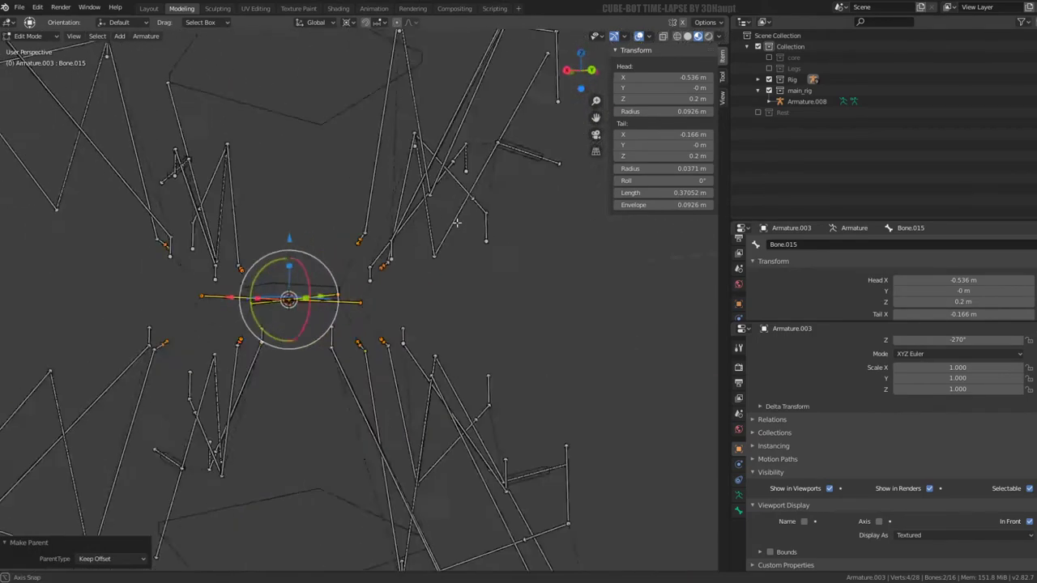
{"action": "left_click", "coordinate": [57, 38]}
Step: Put the leg rig in Pose Mode and test-lift Bone.015
{"action": "left_click", "coordinate": [33, 72]}
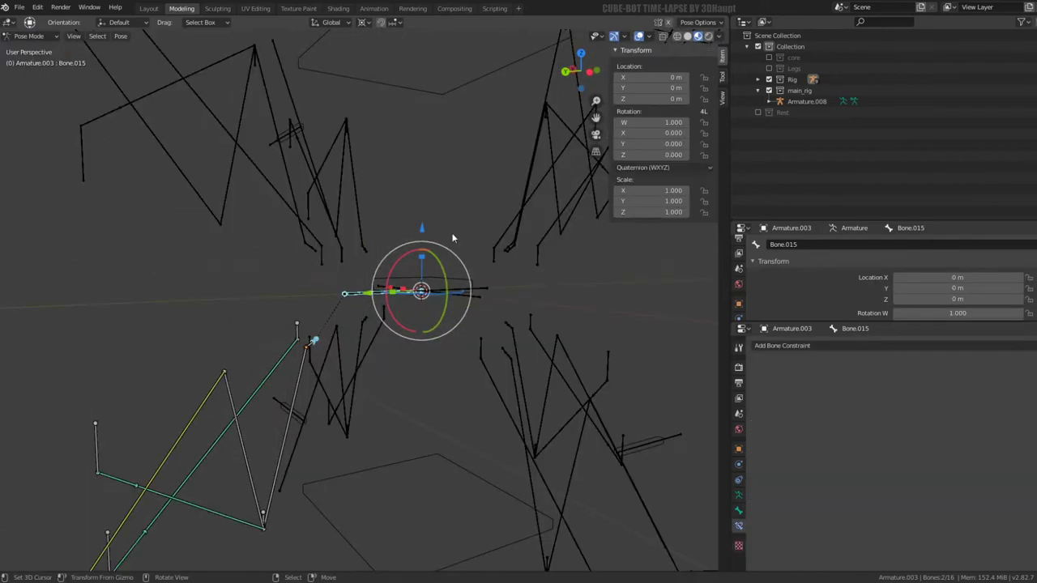
{"action": "left_click_drag", "start_coordinate": [426, 232], "coordinate": [419, 243]}
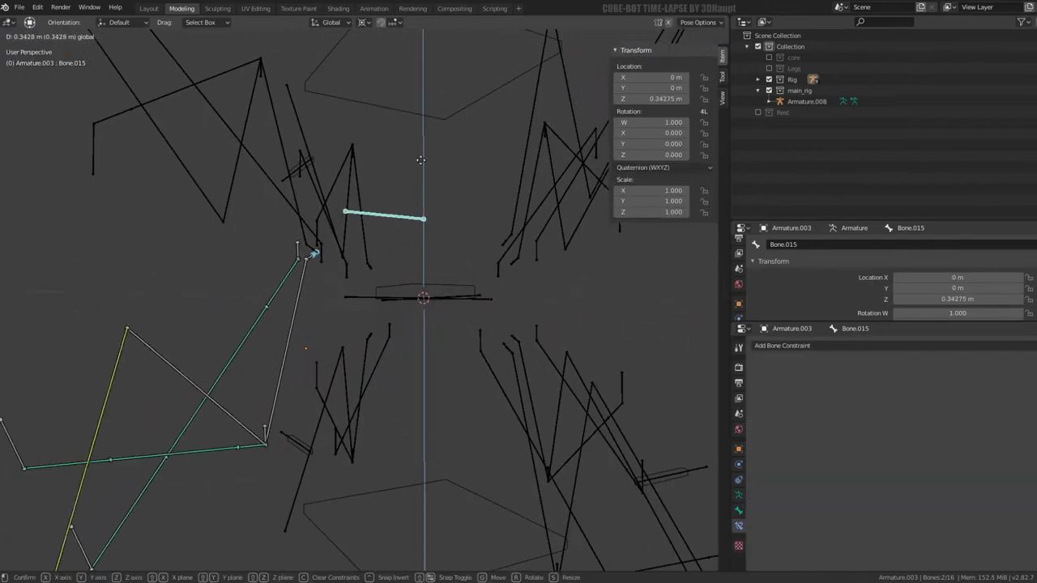
{"action": "mouse_move", "coordinate": [419, 243]}
{"action": "middle_mouse_down"}
{"action": "mouse_move", "coordinate": [470, 289]}
{"action": "mouse_move", "coordinate": [421, 265]}
{"action": "mouse_move", "coordinate": [439, 239]}
{"action": "middle_mouse_up"}
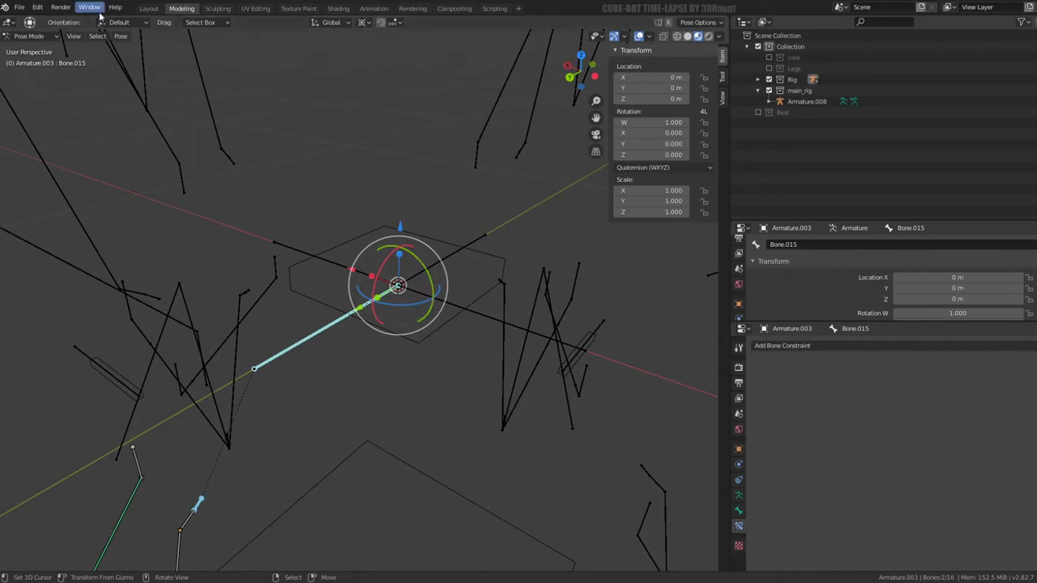
Step: Select all armatures and put the main rig Armature.008 into Pose Mode
{"action": "left_click", "coordinate": [41, 36]}
{"action": "left_click", "coordinate": [37, 48]}
{"action": "left_click", "coordinate": [559, 338]}
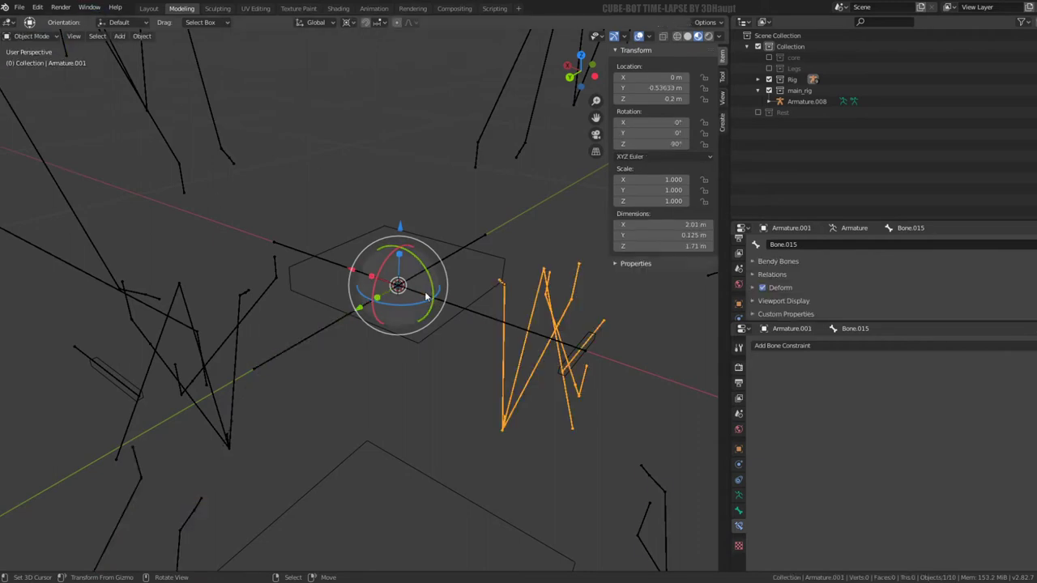
{"action": "left_click", "coordinate": [559, 339]}
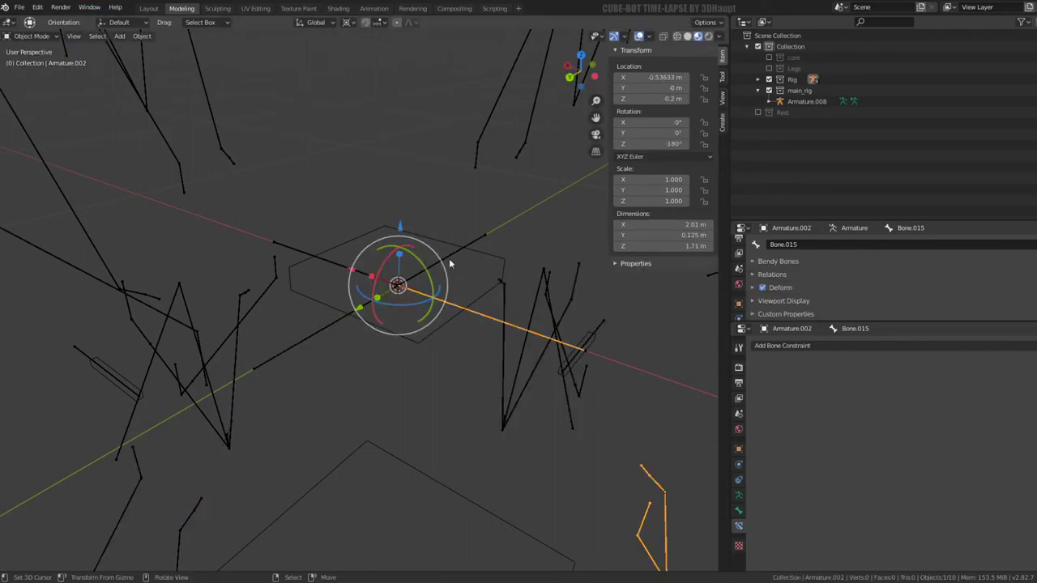
{"action": "key", "text": "a"}
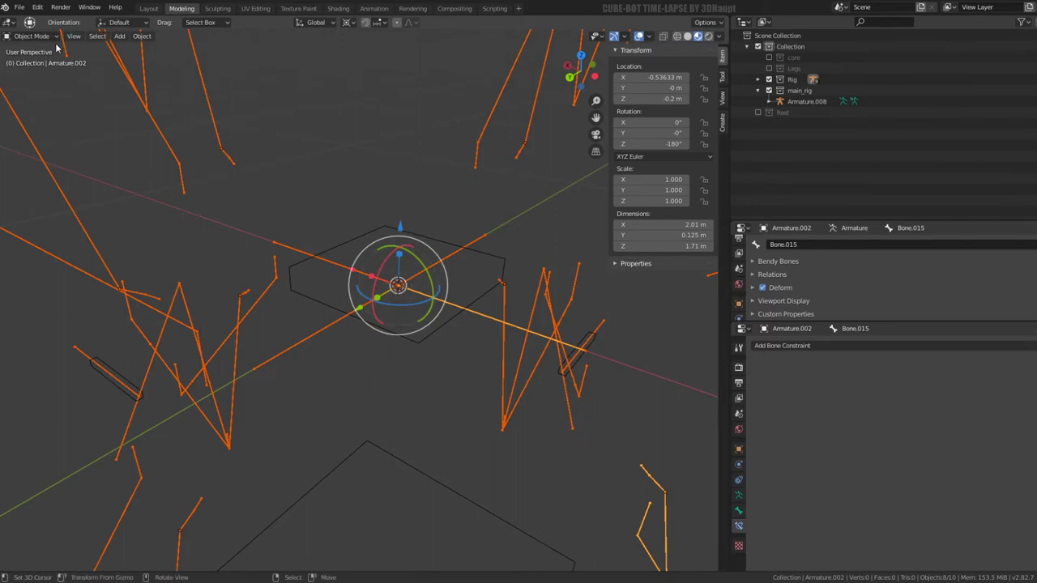
{"action": "left_click", "coordinate": [54, 36]}
{"action": "left_click", "coordinate": [394, 226]}
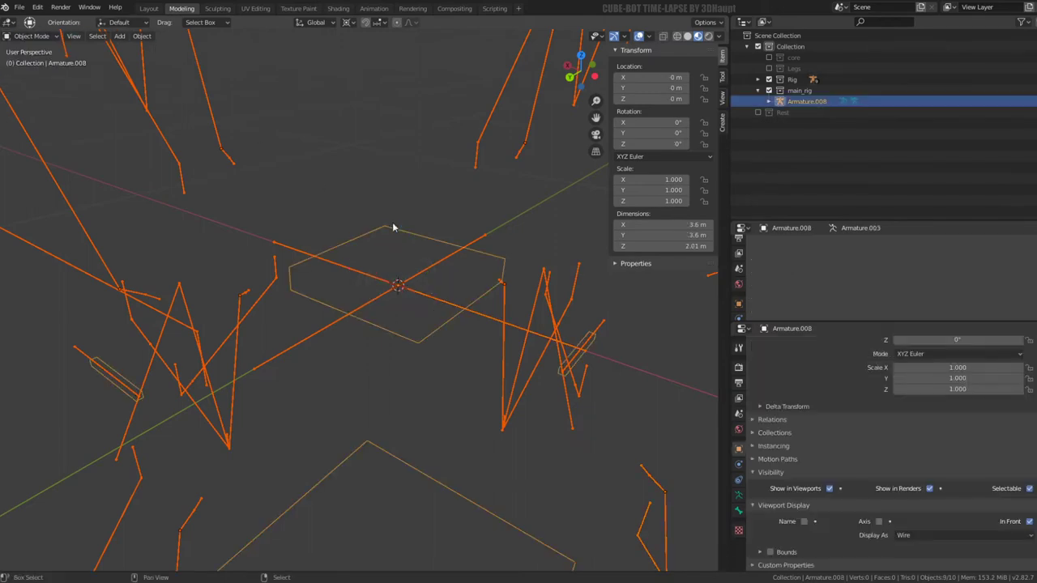
{"action": "left_click", "coordinate": [47, 36]}
{"action": "left_click", "coordinate": [55, 73]}
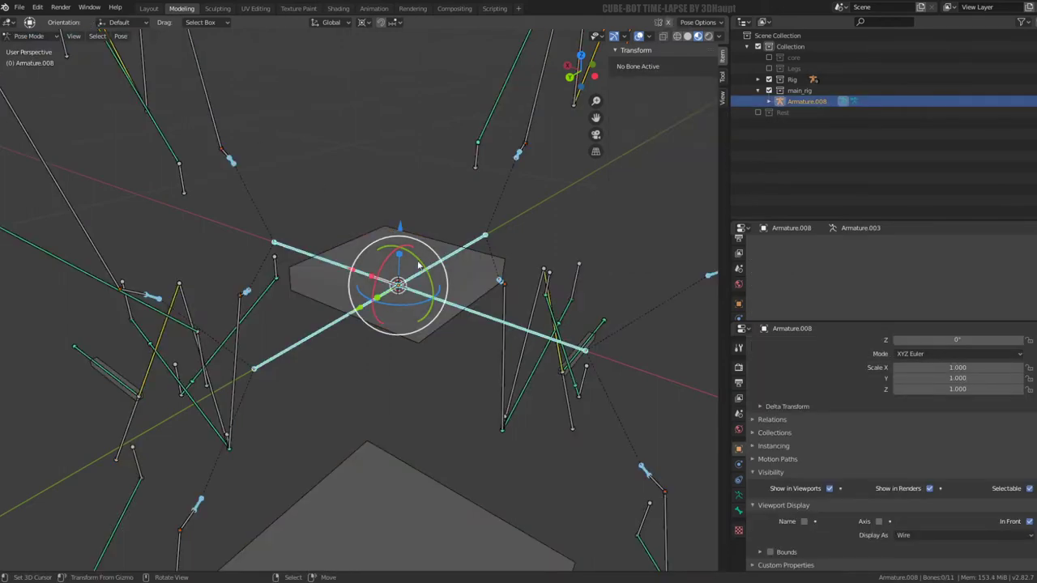
Step: Select Armature.005's cross-shaped hub bone Bone.015 and bring up the bone constraint list
{"action": "left_click", "coordinate": [452, 311]}
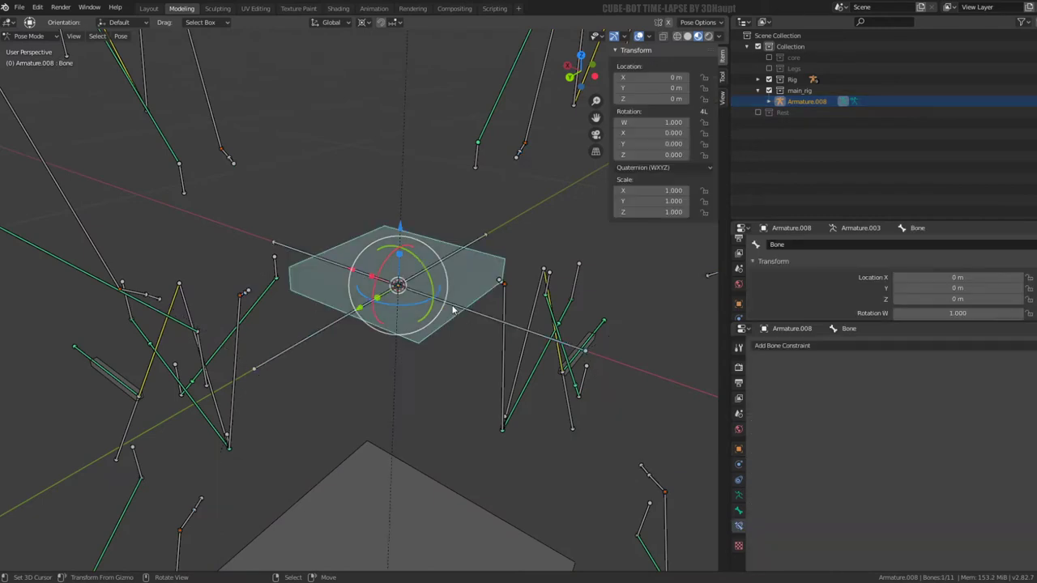
{"action": "left_click", "coordinate": [319, 331]}
{"action": "key", "text": "b"}
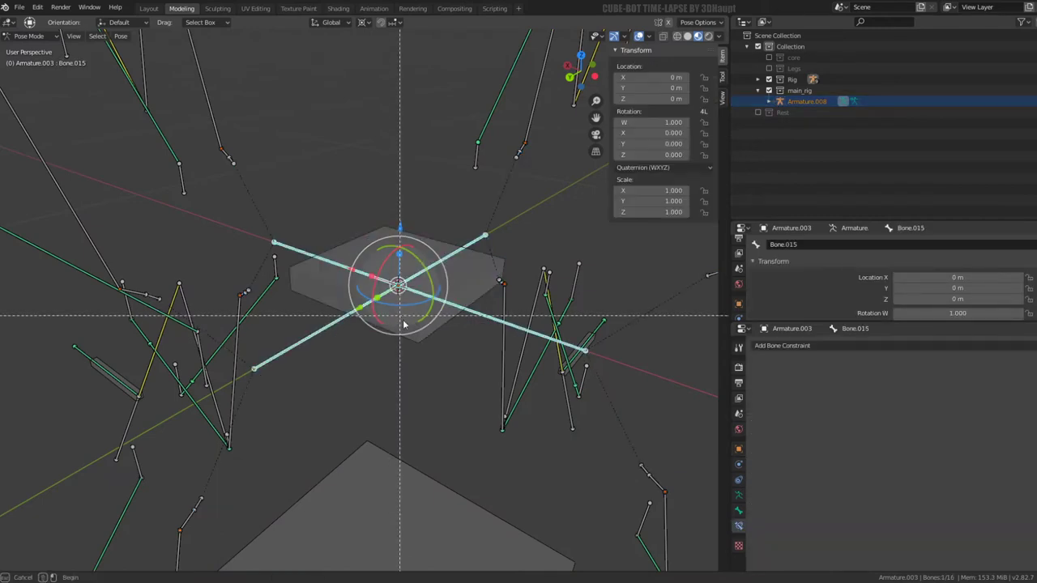
{"action": "left_click_drag", "start_coordinate": [398, 320], "coordinate": [437, 356]}
{"action": "key", "text": "b"}
{"action": "left_click_drag", "start_coordinate": [413, 198], "coordinate": [394, 241]}
{"action": "middle_click_drag", "start_coordinate": [393, 241], "coordinate": [394, 242]}
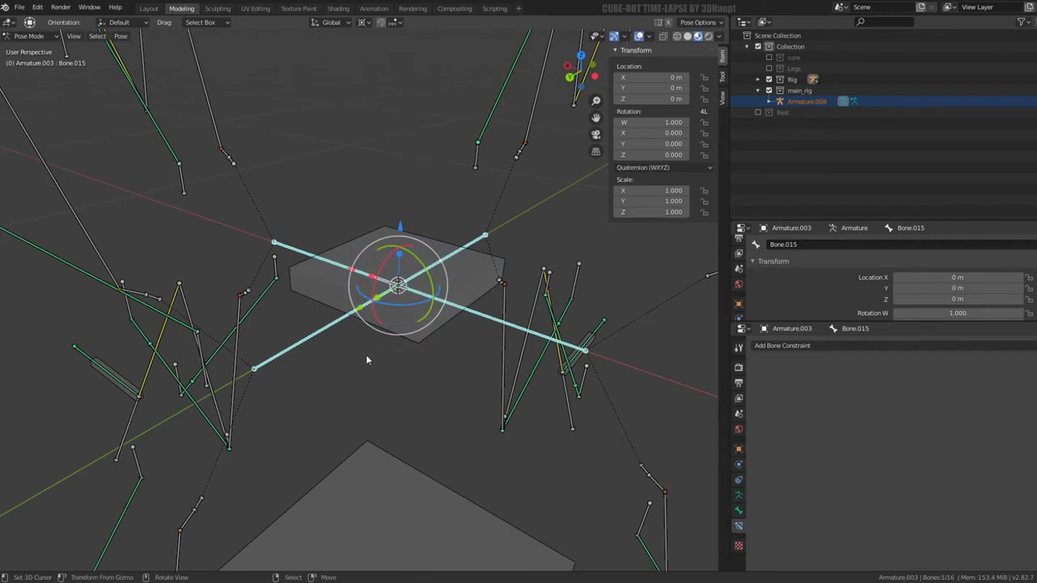
{"action": "left_click", "coordinate": [334, 330]}
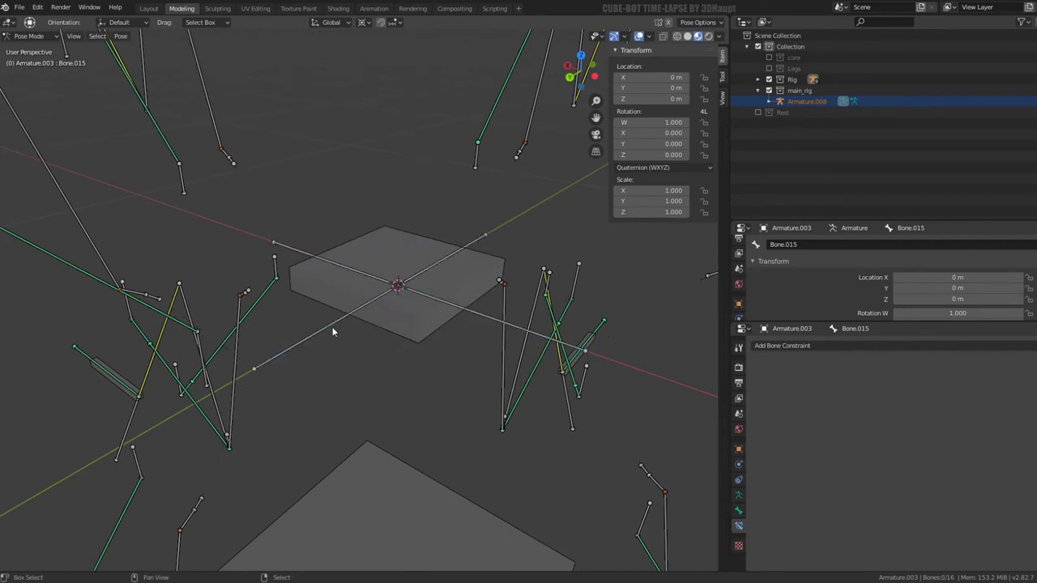
{"action": "left_click", "coordinate": [341, 323]}
{"action": "left_click", "coordinate": [791, 346]}
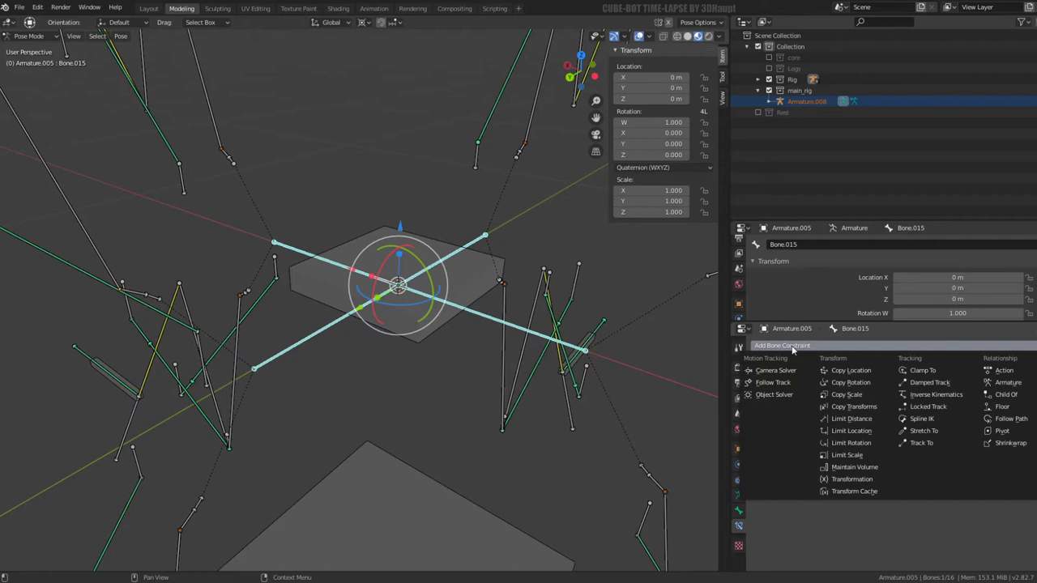
Step: Add a Copy Location constraint to the hub bone targeting Armature.008
{"action": "left_click", "coordinate": [849, 370]}
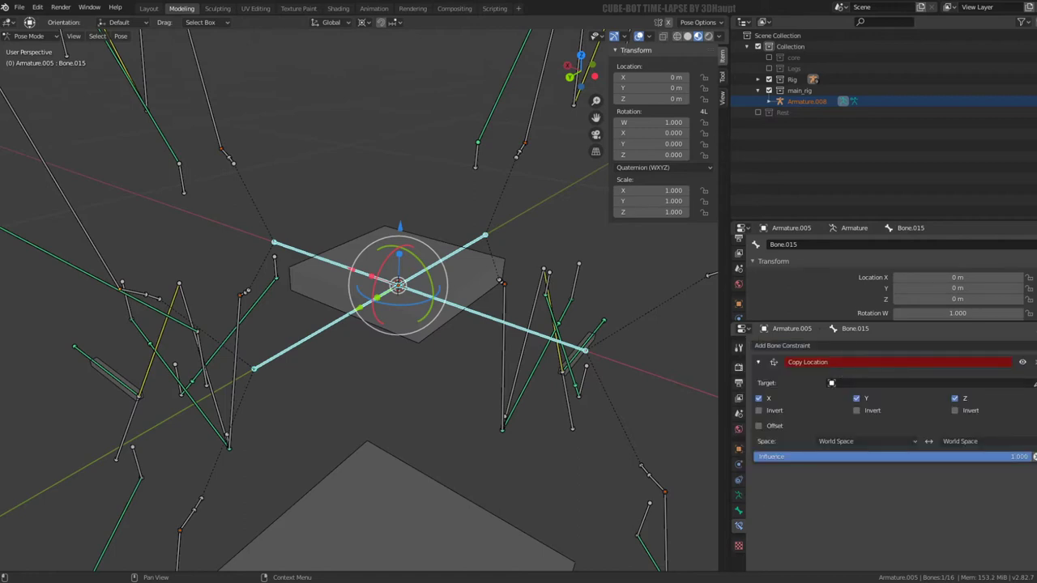
{"action": "left_click", "coordinate": [891, 383]}
{"action": "key", "text": "Escape"}
{"action": "left_click", "coordinate": [377, 478]}
{"action": "mouse_move", "coordinate": [376, 481]}
{"action": "middle_mouse_down"}
{"action": "mouse_move", "coordinate": [377, 345]}
{"action": "mouse_move", "coordinate": [397, 345]}
{"action": "middle_mouse_up"}
{"action": "scroll", "coordinate": [397, 345], "scroll_direction": "up", "scroll_amount": 3}
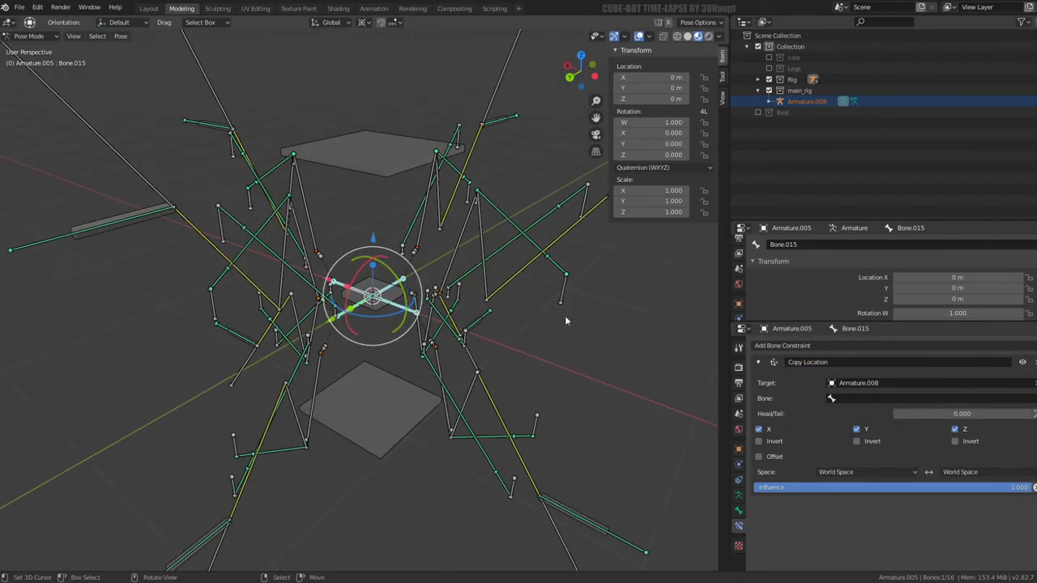
{"action": "middle_click_drag", "start_coordinate": [519, 356], "coordinate": [477, 343]}
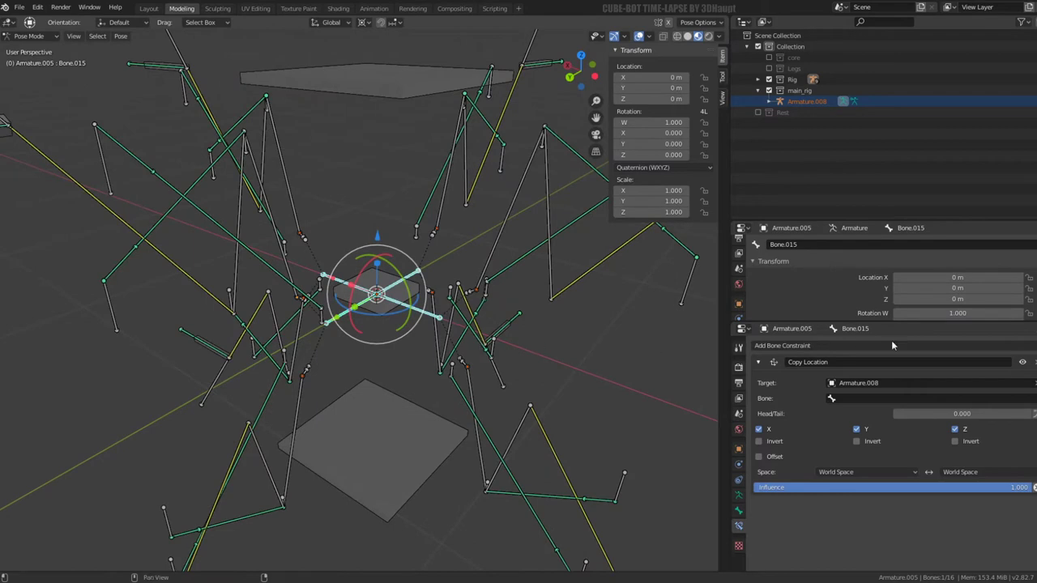
{"action": "middle_click_drag", "start_coordinate": [559, 340], "coordinate": [469, 303]}
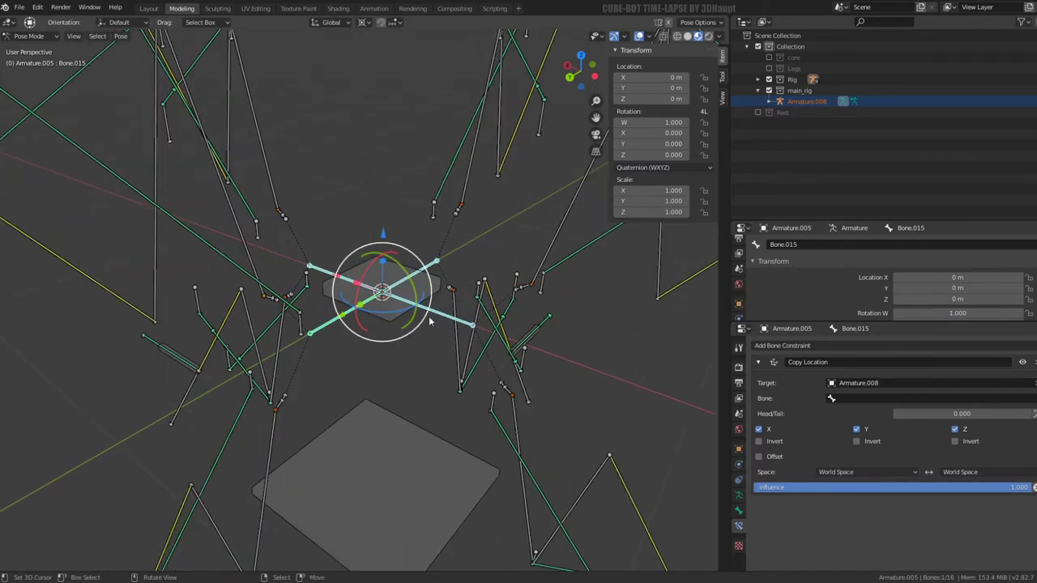
Step: Set the constraint's Bone field to 'Bone', then test-move the body bone
{"action": "left_click", "coordinate": [390, 320]}
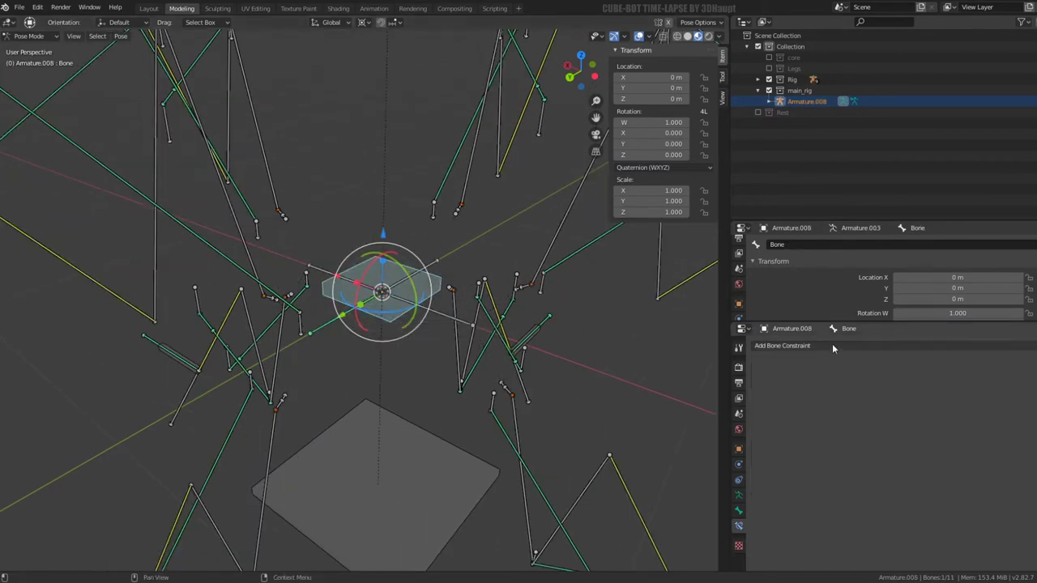
{"action": "middle_click_drag", "start_coordinate": [360, 320], "coordinate": [343, 325]}
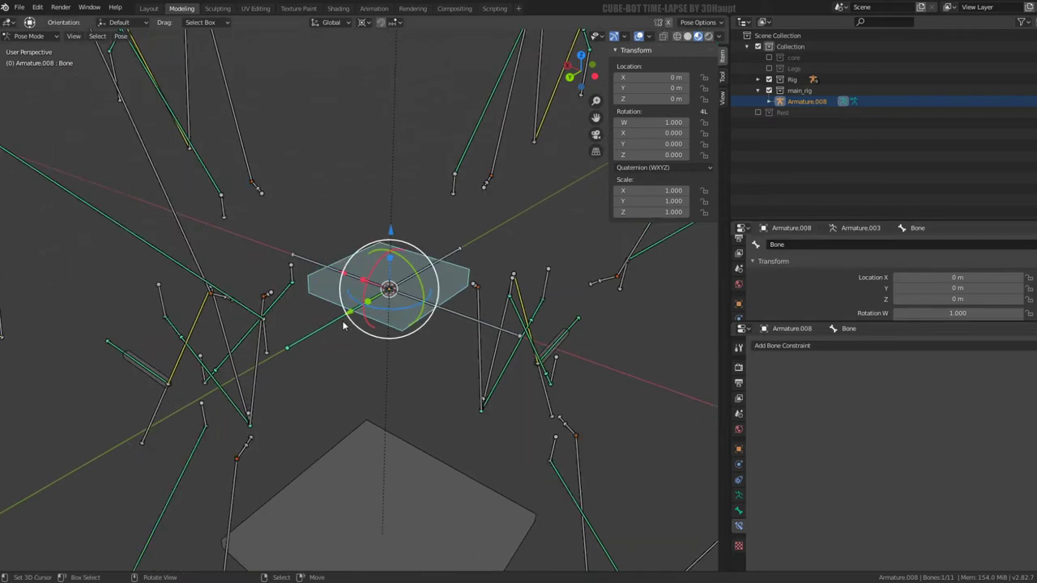
{"action": "left_click", "coordinate": [342, 325]}
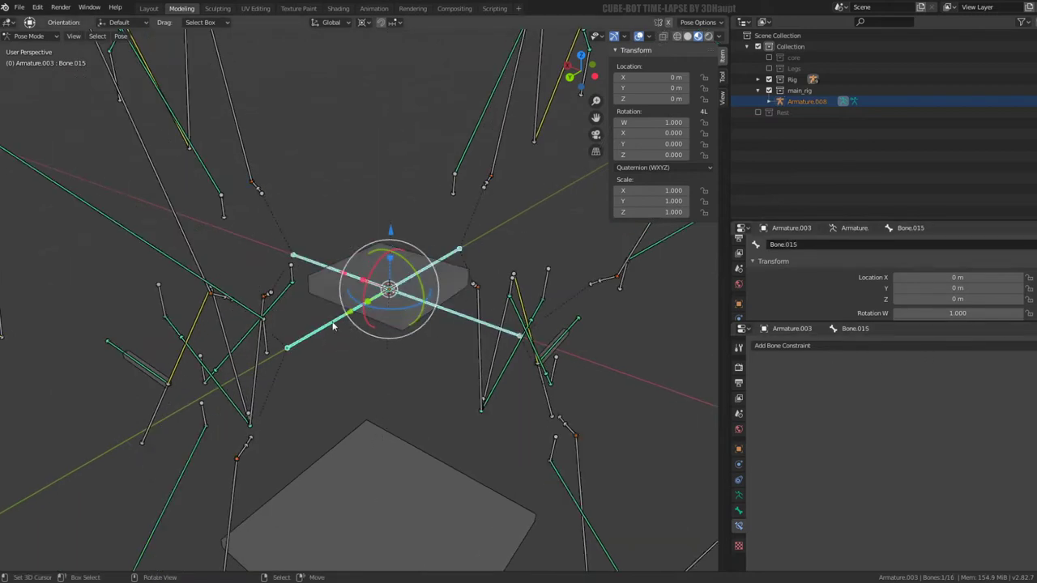
{"action": "left_click", "coordinate": [871, 397]}
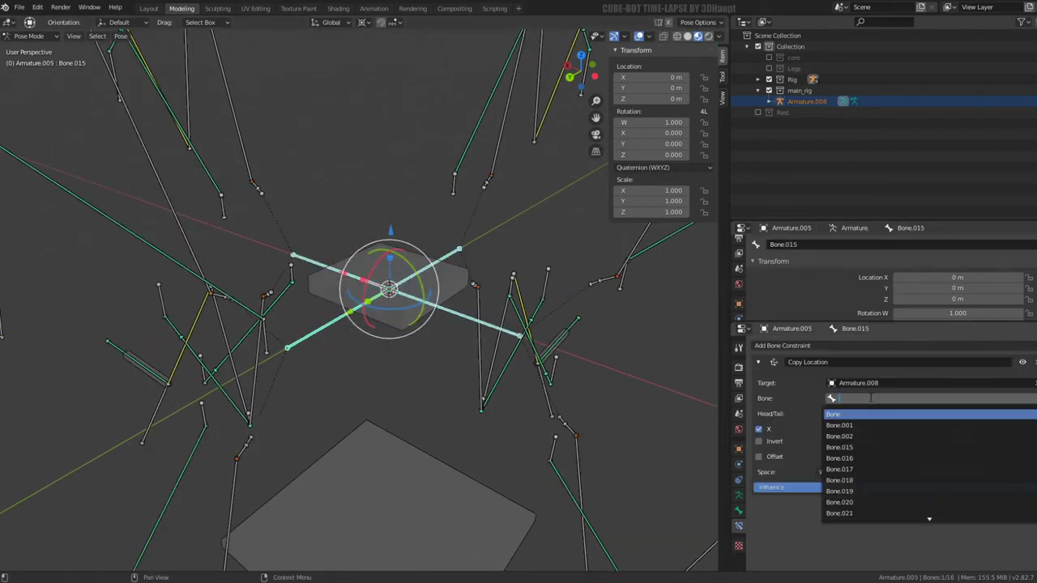
{"action": "type", "text": "Bone"}
{"action": "left_click", "coordinate": [874, 413]}
{"action": "left_click", "coordinate": [434, 285]}
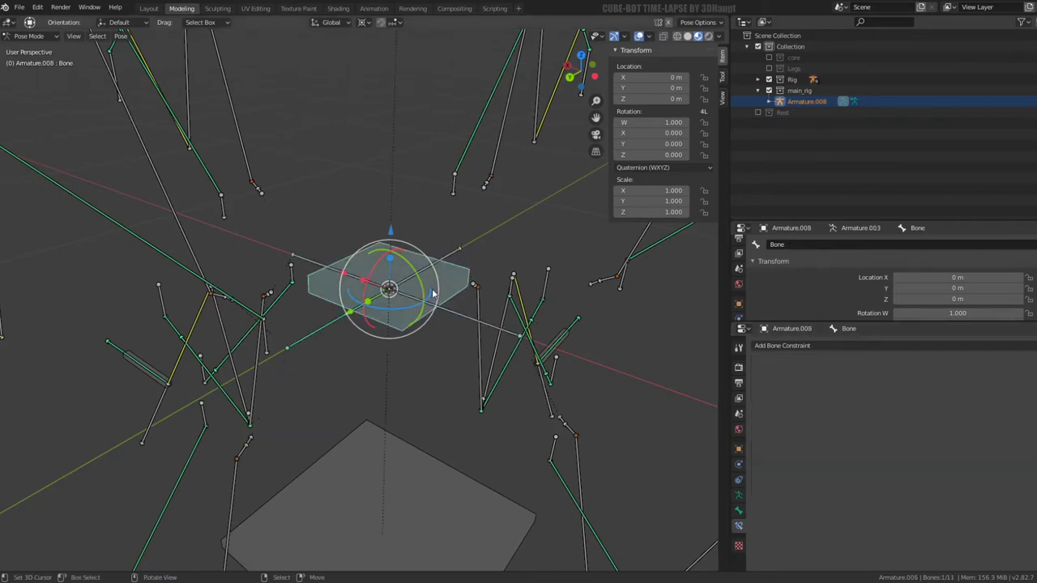
{"action": "key", "text": "g"}
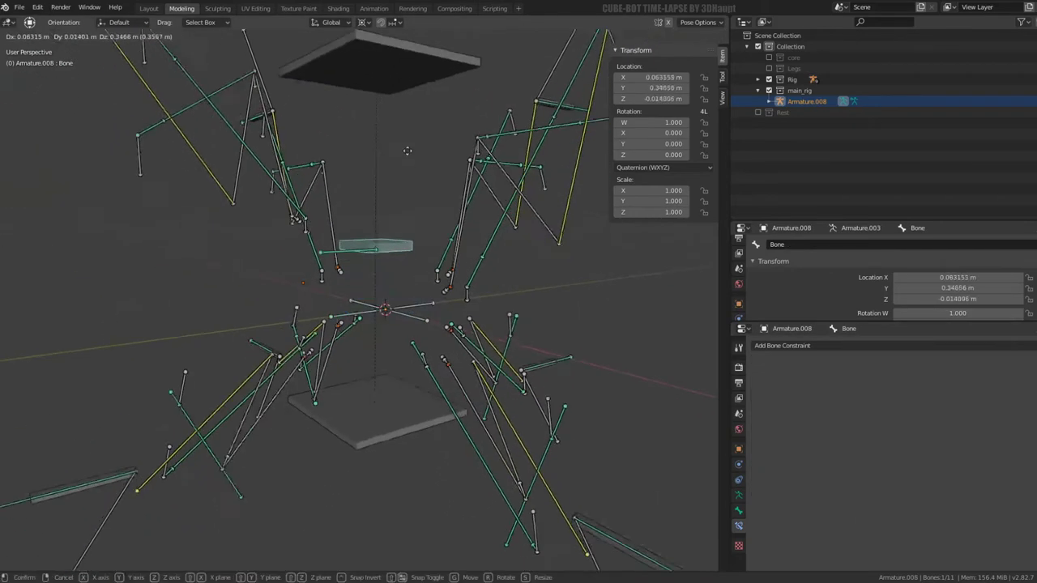
{"action": "key", "text": "Escape"}
{"action": "key", "text": "r"}
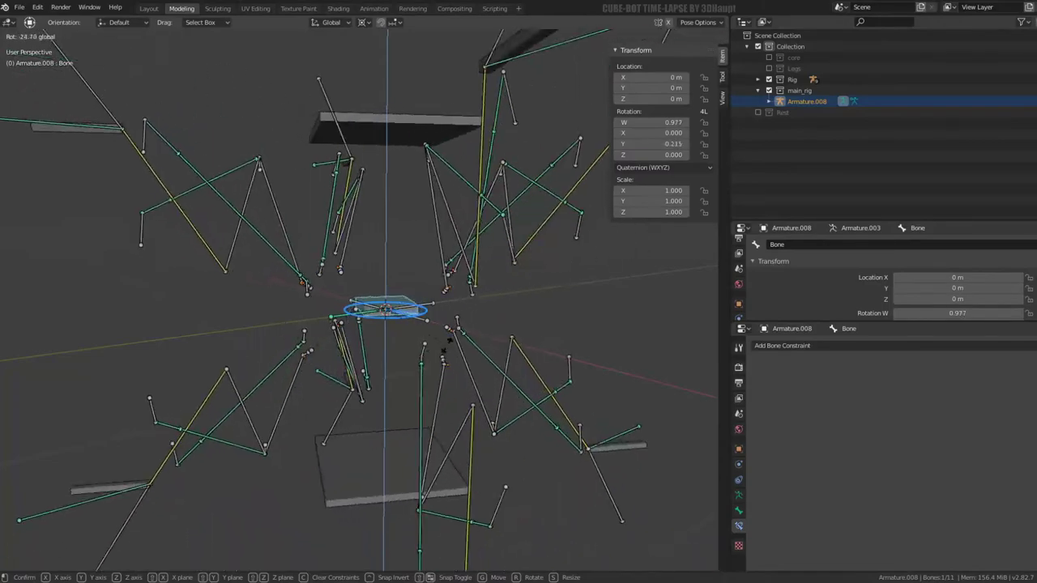
{"action": "key", "text": "Escape"}
{"action": "scroll", "coordinate": [382, 248], "scroll_direction": "up", "scroll_amount": 3}
{"action": "middle_click_drag", "start_coordinate": [382, 248], "coordinate": [328, 259]}
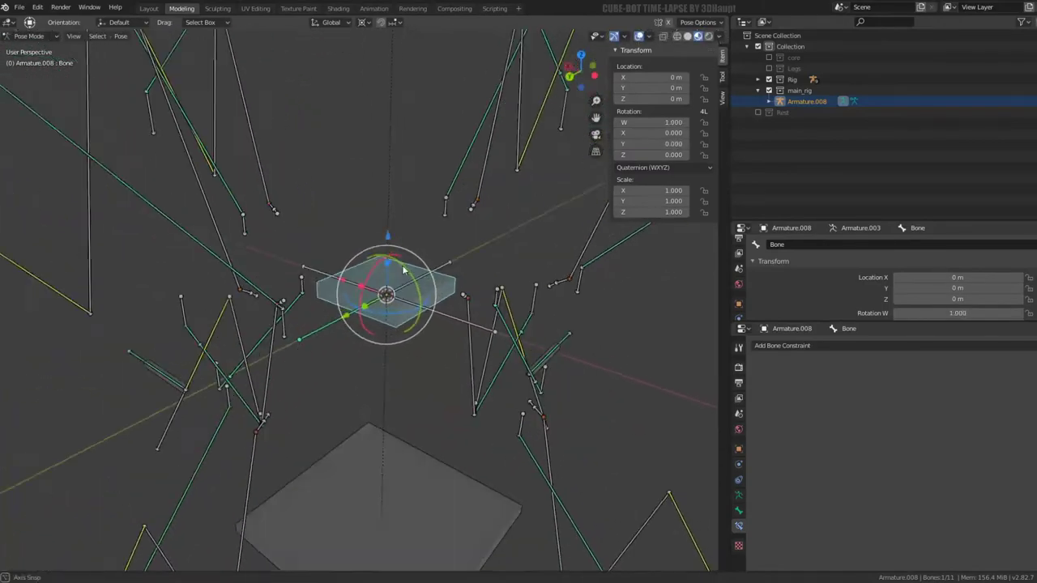
{"action": "left_click", "coordinate": [326, 257]}
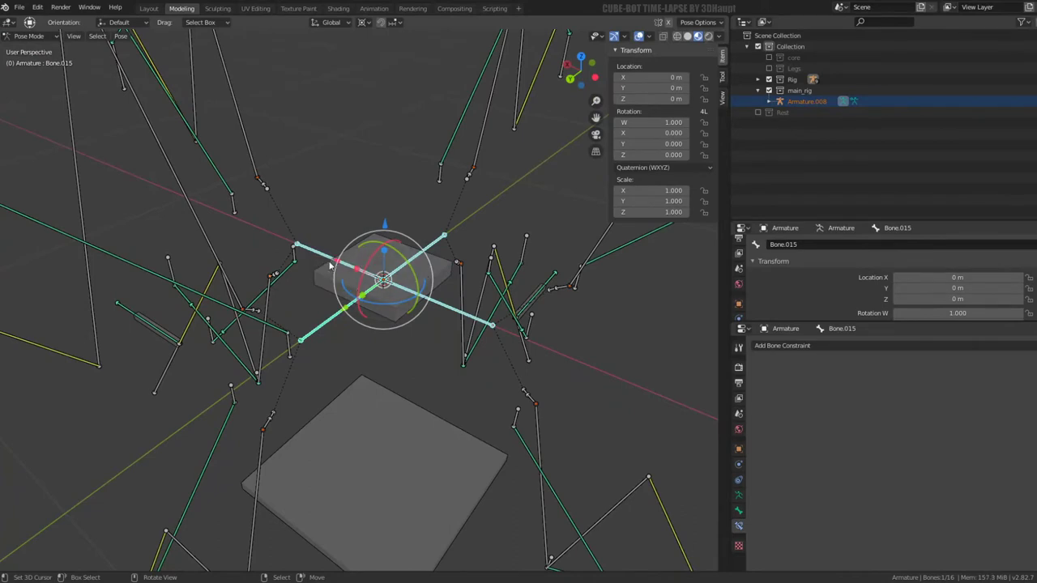
Step: Copy the Copy Location constraint to the other hub bones, then test-move the body bone
{"action": "left_click", "coordinate": [402, 290]}
{"action": "left_click", "coordinate": [419, 274]}
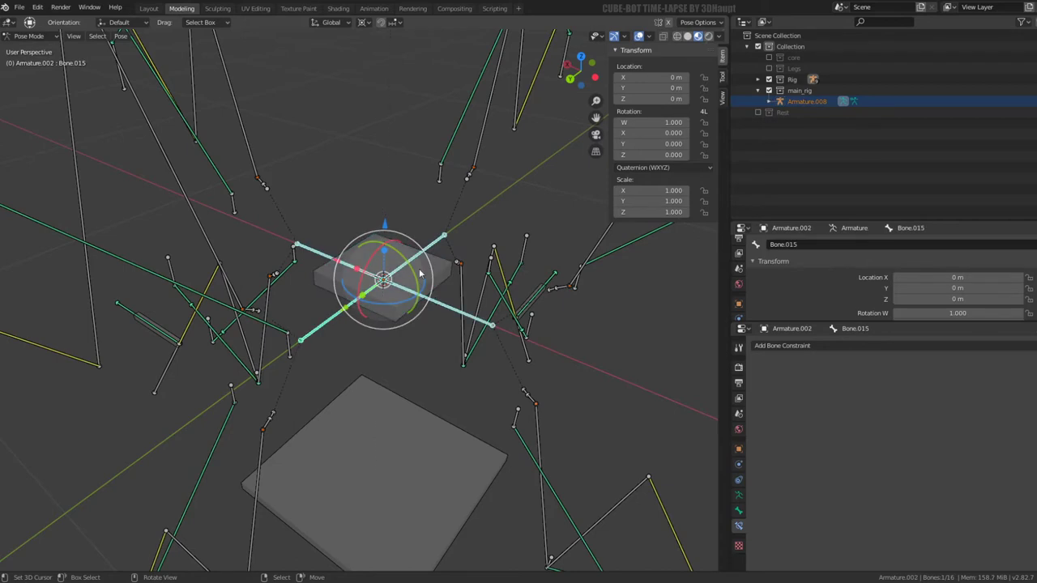
{"action": "left_click", "coordinate": [421, 301]}
{"action": "left_click", "coordinate": [421, 306]}
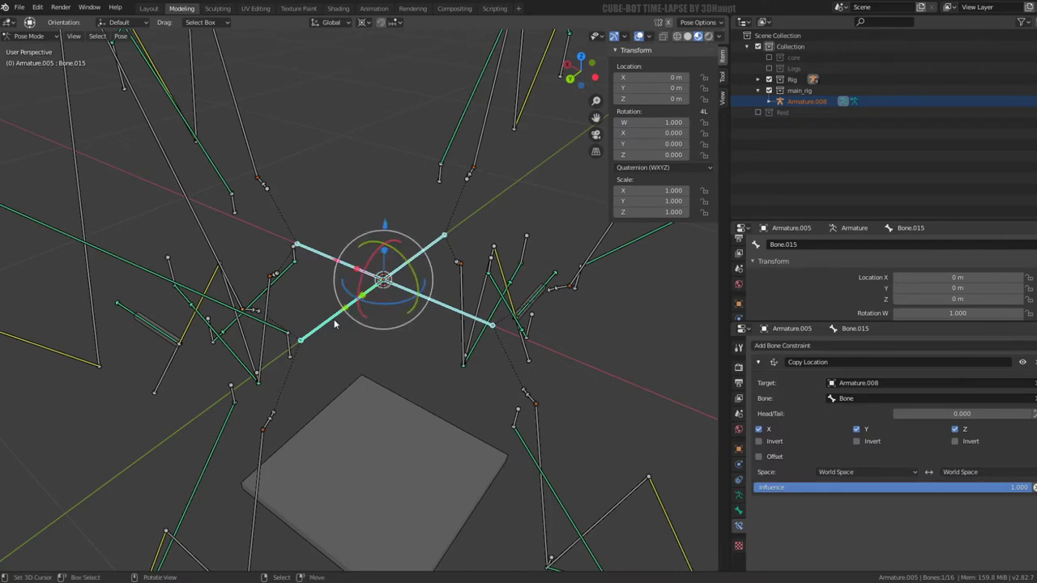
{"action": "key", "text": "F3"}
{"action": "type", "text": "c"}
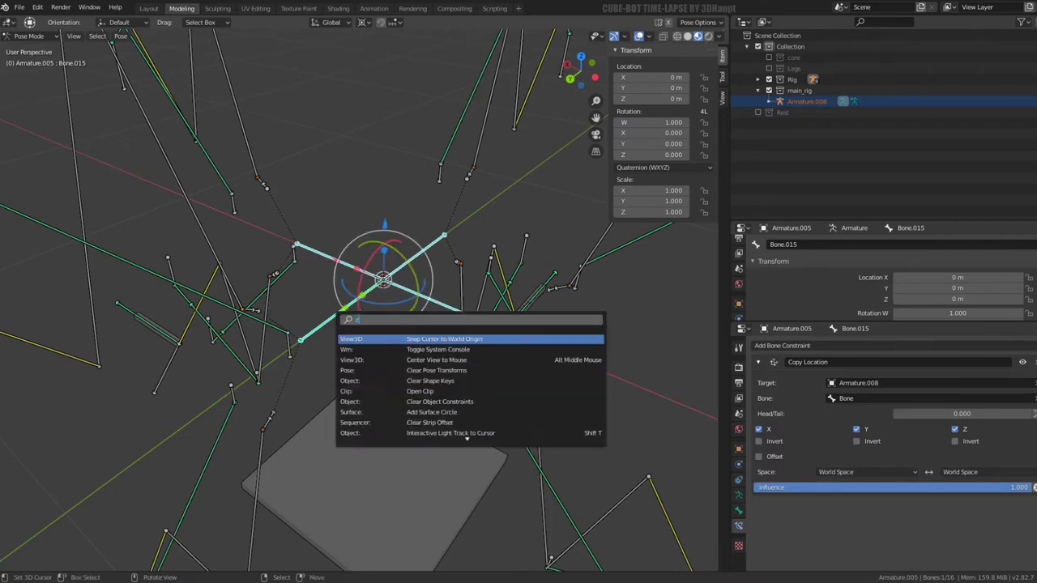
{"action": "type", "text": "opy co"}
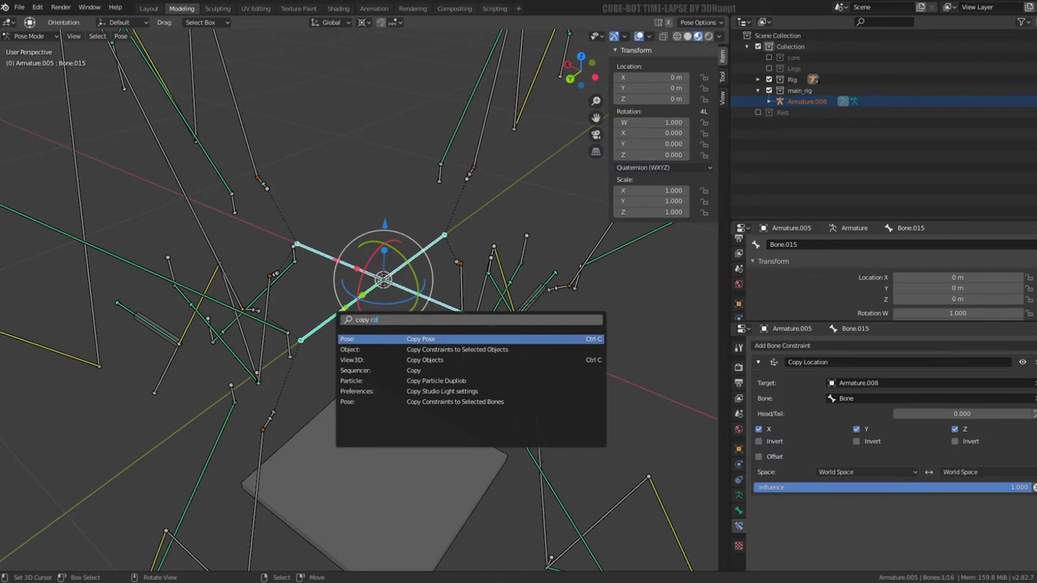
{"action": "type", "text": "n"}
{"action": "left_click", "coordinate": [479, 350]}
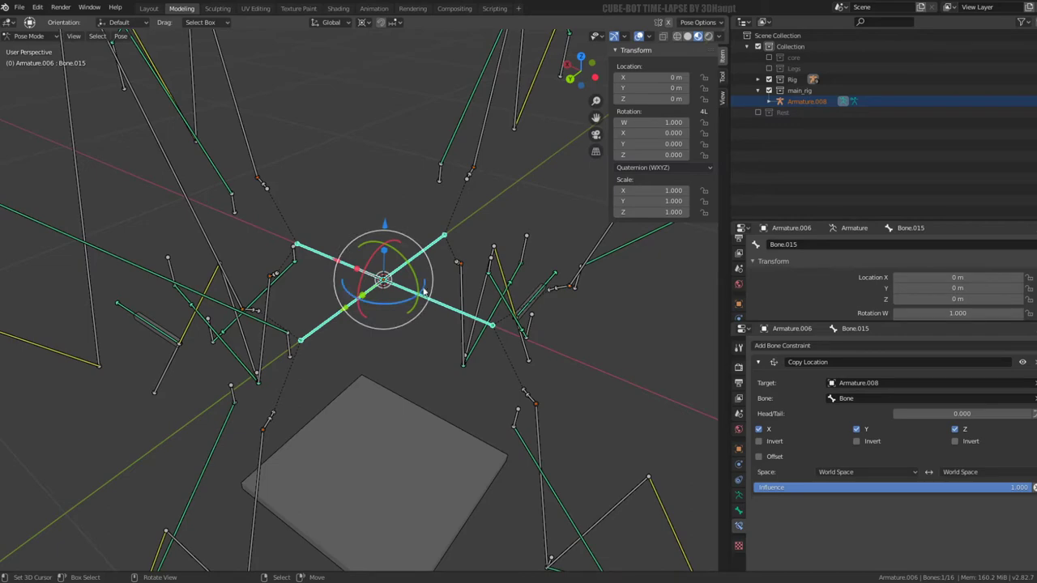
{"action": "left_click", "coordinate": [451, 277]}
{"action": "key", "text": "g"}
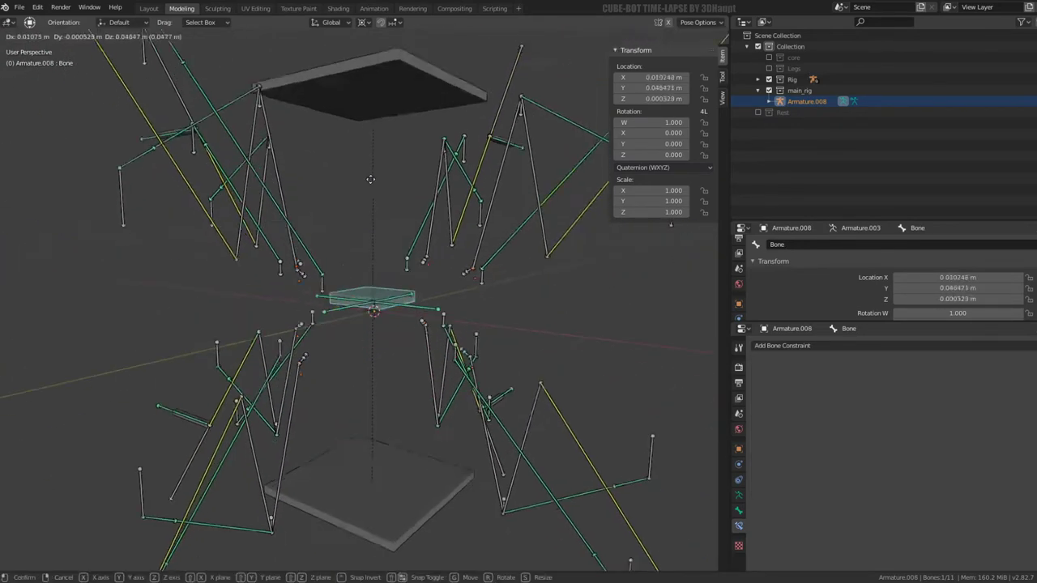
{"action": "key", "text": "Escape"}
{"action": "mouse_move", "coordinate": [369, 30]}
{"action": "middle_mouse_down"}
{"action": "mouse_move", "coordinate": [263, 287]}
{"action": "mouse_move", "coordinate": [454, 267]}
{"action": "middle_mouse_up"}
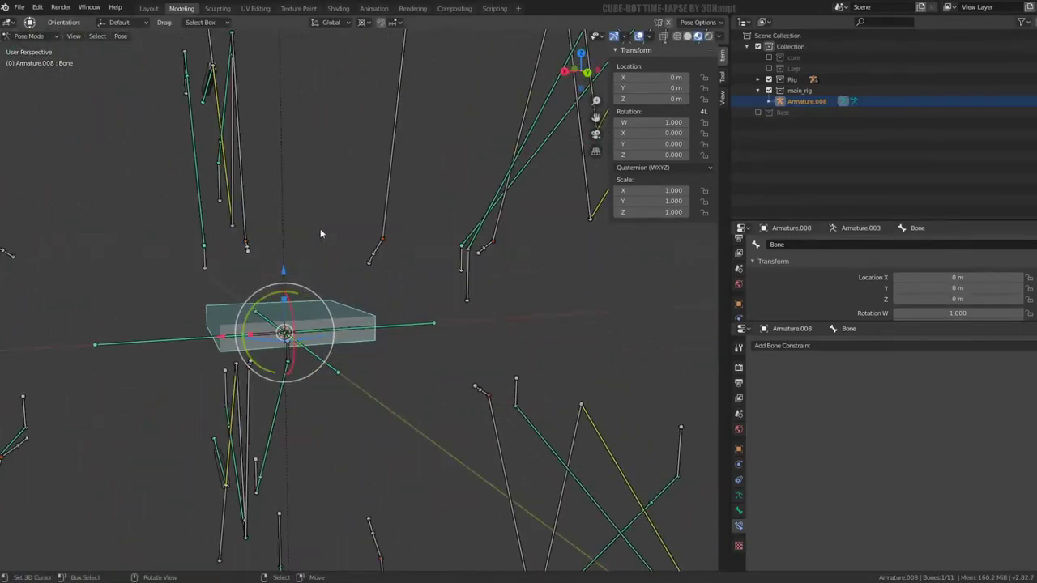
{"action": "key", "text": "g"}
{"action": "left_click", "coordinate": [530, 303]}
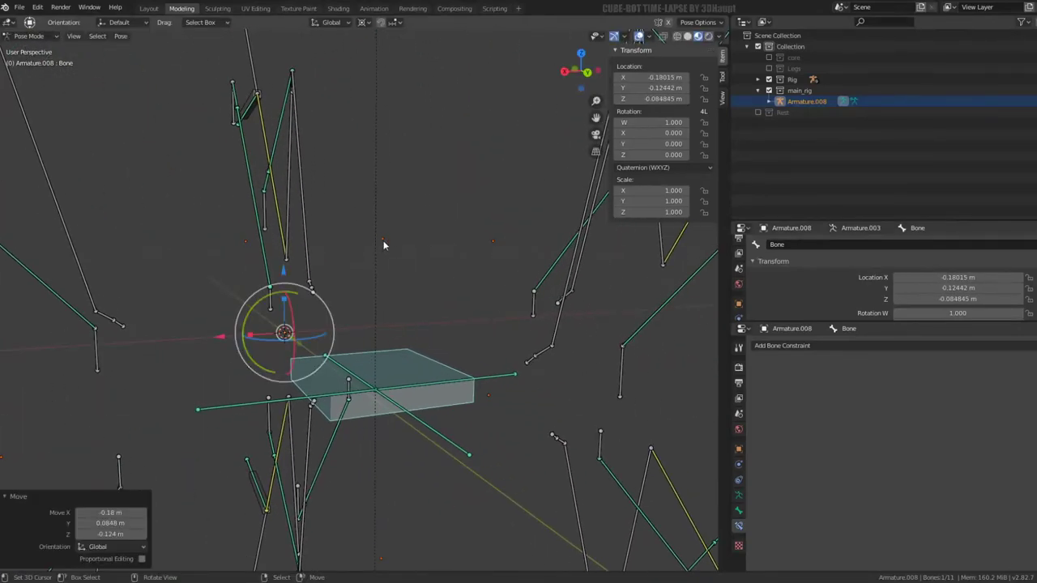
{"action": "mouse_move", "coordinate": [384, 244]}
{"action": "middle_mouse_down"}
{"action": "mouse_move", "coordinate": [377, 227]}
{"action": "mouse_move", "coordinate": [332, 211]}
{"action": "mouse_move", "coordinate": [313, 224]}
{"action": "mouse_move", "coordinate": [326, 224]}
{"action": "middle_mouse_up"}
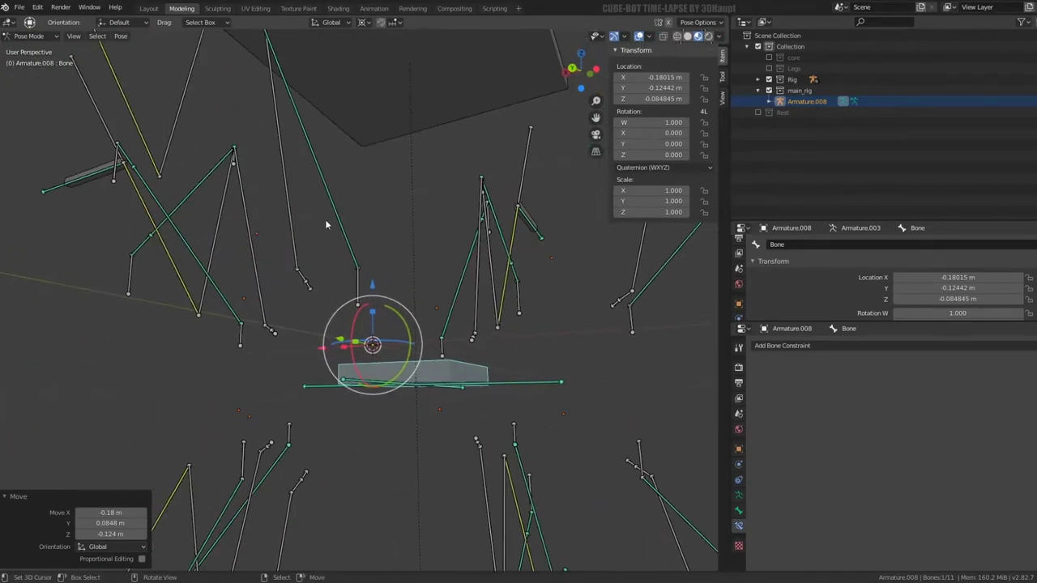
{"action": "left_click", "coordinate": [322, 387]}
{"action": "key", "text": "Tab"}
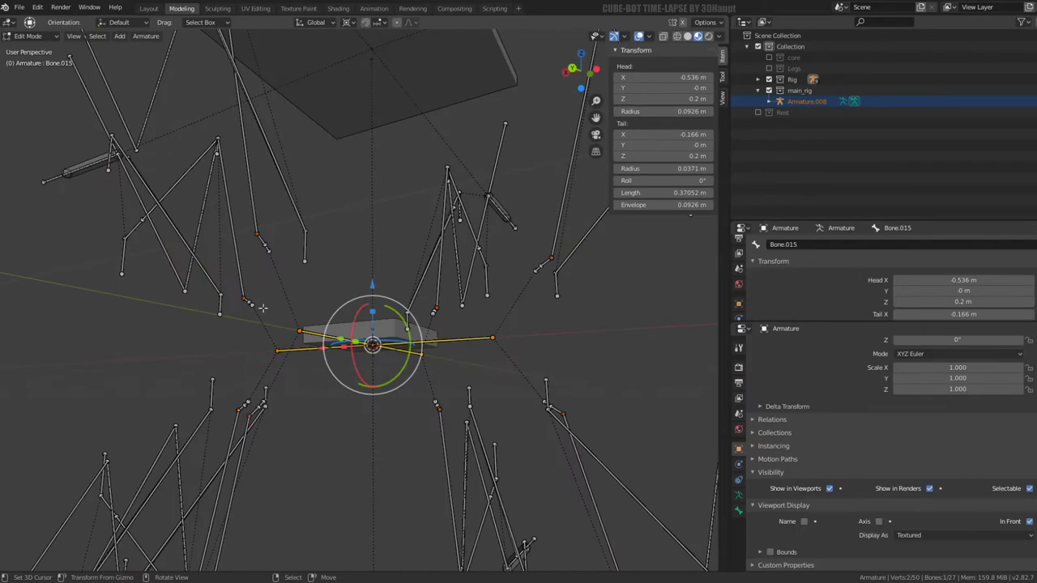
{"action": "mouse_move", "coordinate": [263, 307]}
{"action": "middle_mouse_down"}
{"action": "mouse_move", "coordinate": [272, 290]}
{"action": "mouse_move", "coordinate": [343, 301]}
{"action": "mouse_move", "coordinate": [487, 288]}
{"action": "mouse_move", "coordinate": [413, 215]}
{"action": "middle_mouse_up"}
{"action": "key", "text": "g"}
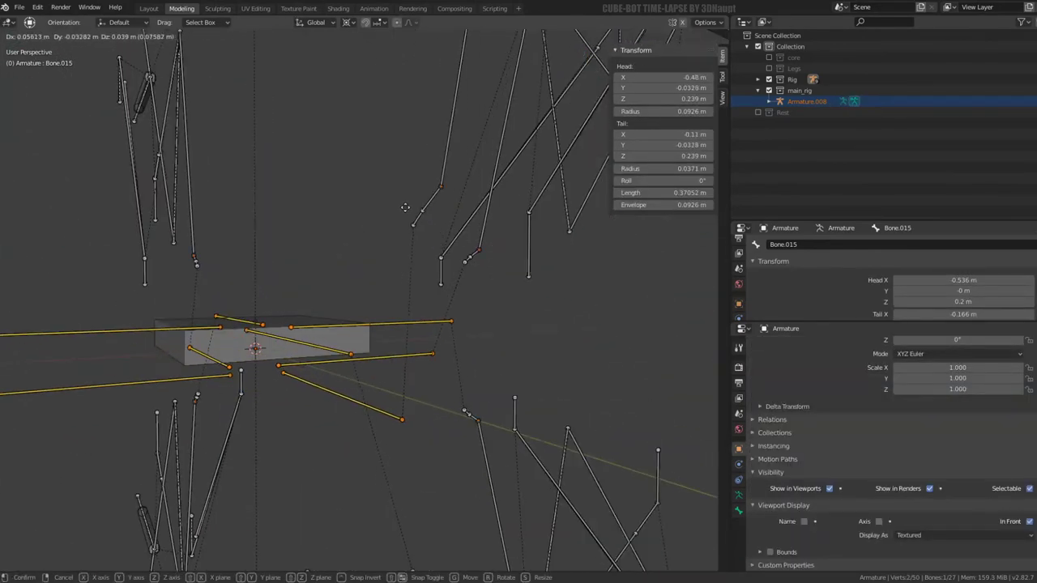
{"action": "key", "text": "Escape"}
{"action": "key", "text": "ctrl+Tab"}
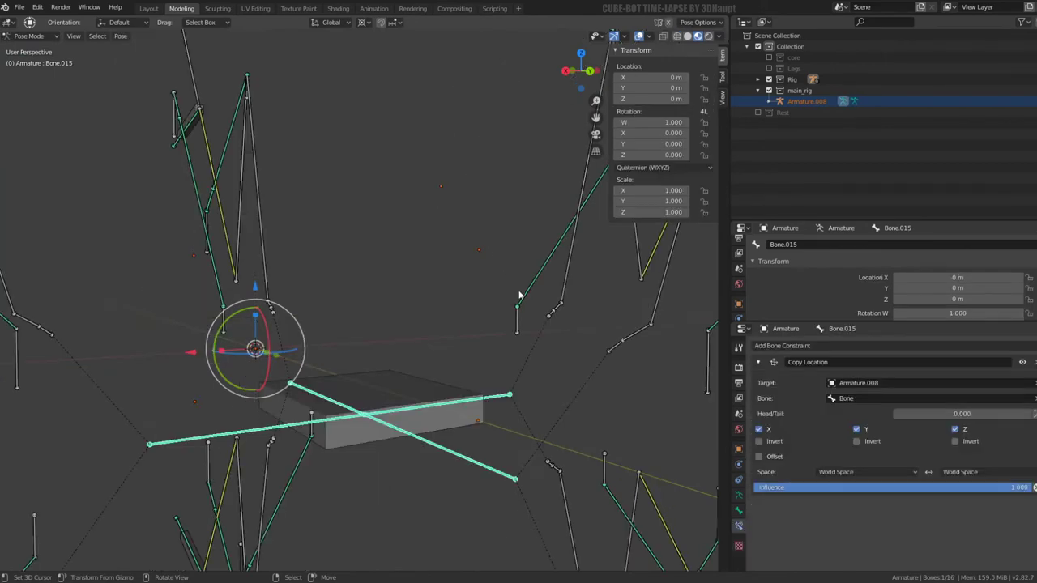
{"action": "left_click", "coordinate": [521, 297]}
{"action": "key", "text": "Tab"}
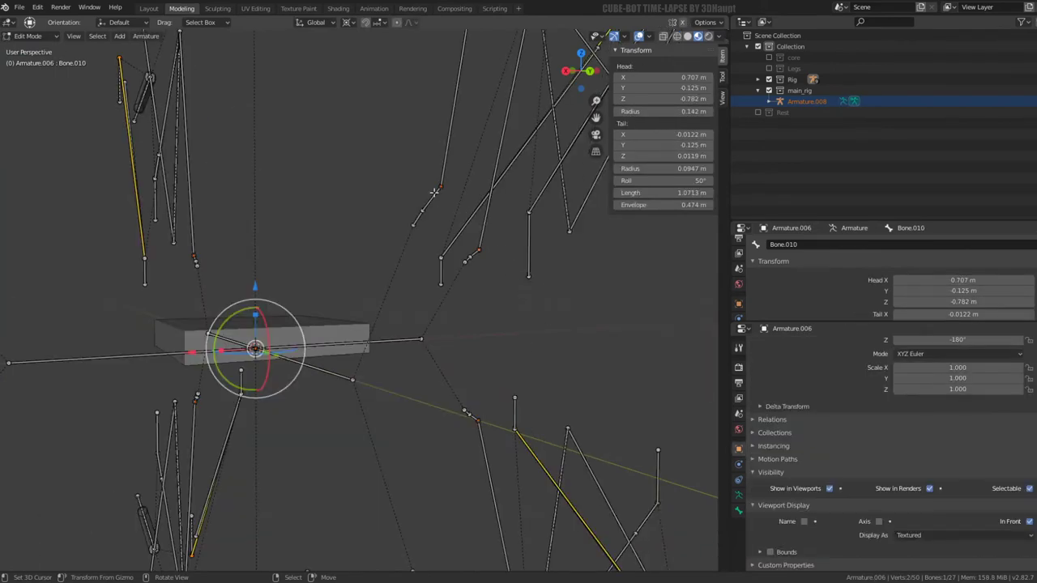
{"action": "mouse_move", "coordinate": [434, 192]}
{"action": "middle_mouse_down"}
{"action": "mouse_move", "coordinate": [449, 153]}
{"action": "mouse_move", "coordinate": [436, 166]}
{"action": "middle_mouse_up"}
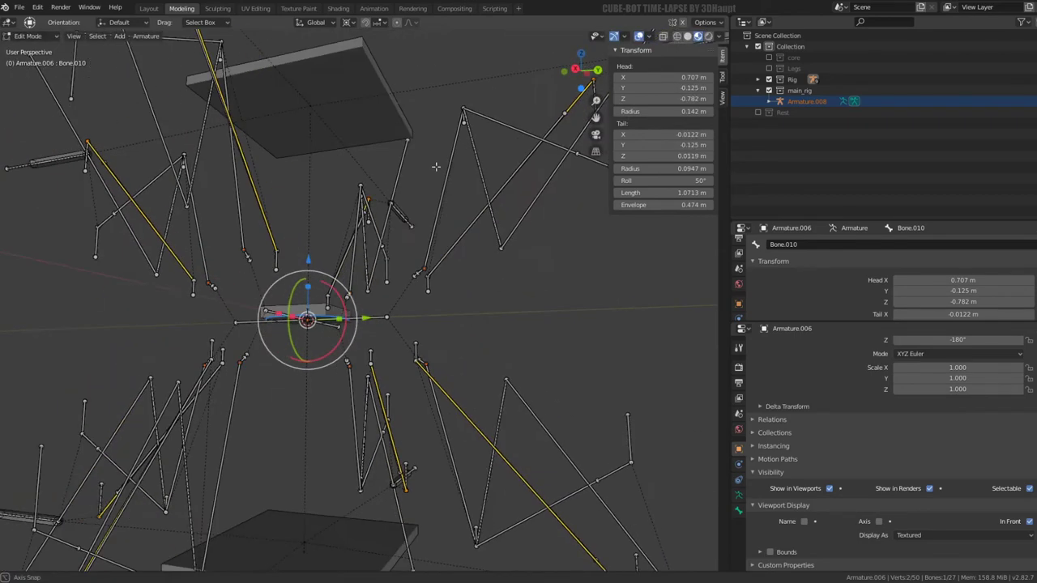
{"action": "key", "text": "Tab"}
{"action": "left_click", "coordinate": [475, 214]}
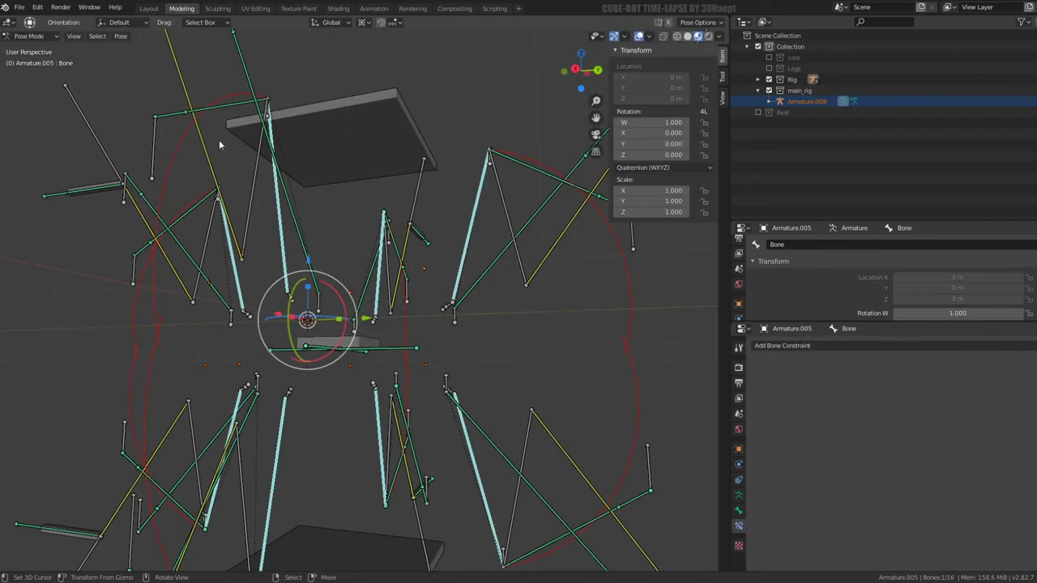
Step: Show object origins via the viewport Overlays in Object Mode
{"action": "left_click", "coordinate": [29, 36]}
{"action": "left_click", "coordinate": [29, 48]}
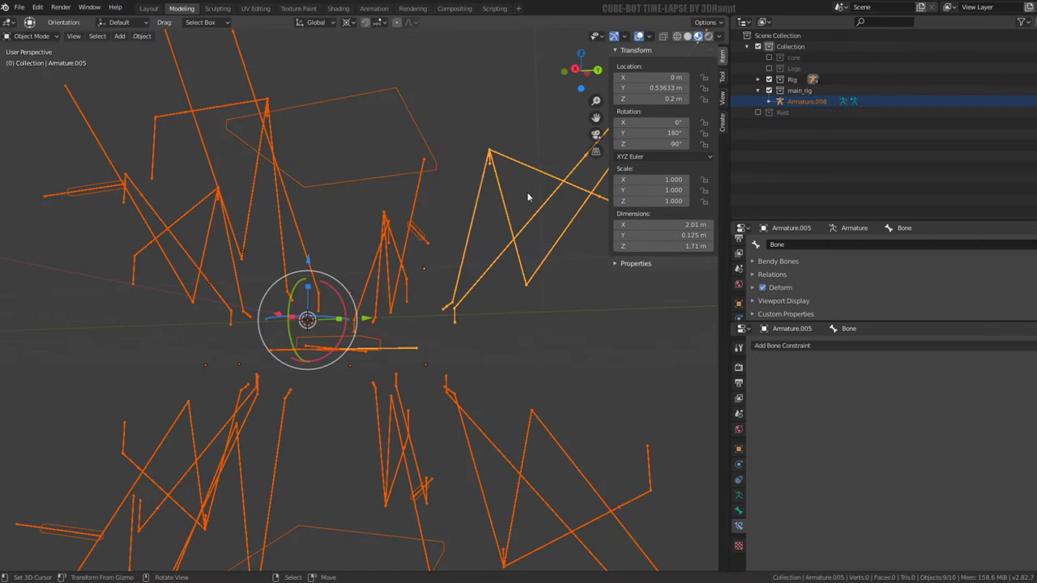
{"action": "left_click", "coordinate": [650, 37]}
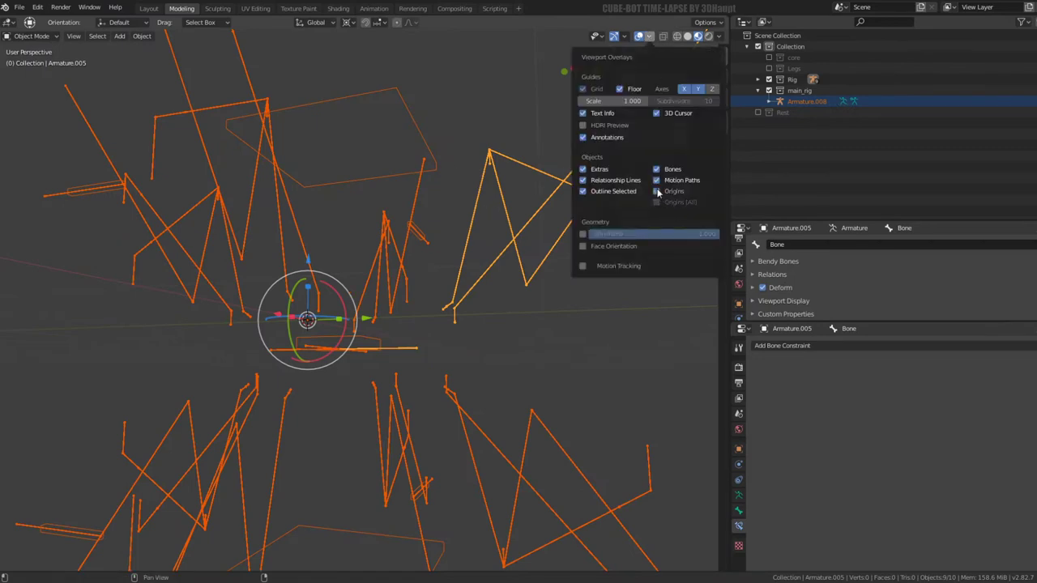
{"action": "left_click", "coordinate": [656, 192]}
{"action": "middle_click_drag", "start_coordinate": [396, 277], "coordinate": [223, 185]}
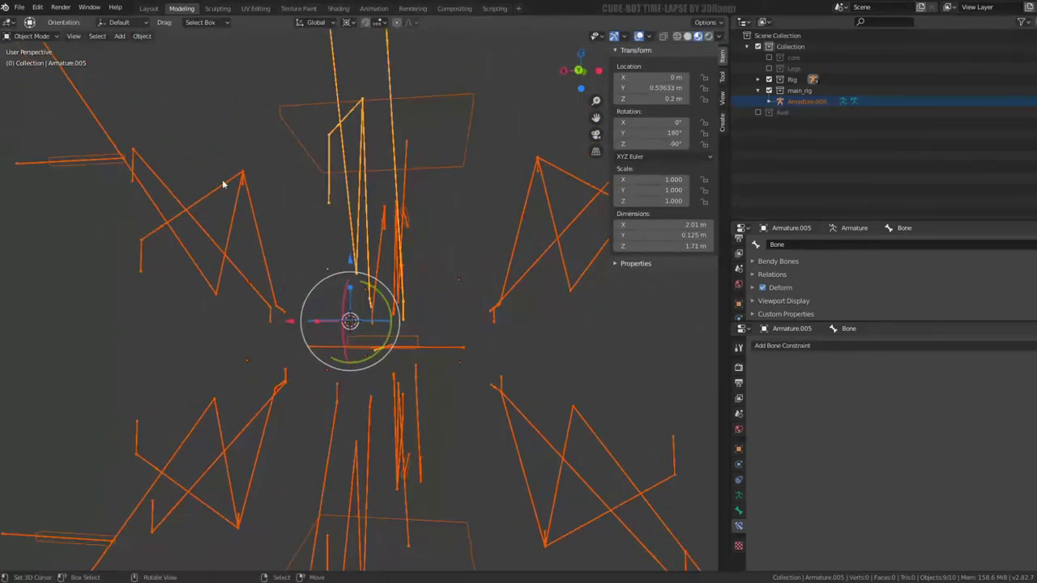
Step: In Pose Mode, select all bones and clear their locations with Alt+G
{"action": "left_click", "coordinate": [39, 36]}
{"action": "left_click", "coordinate": [39, 74]}
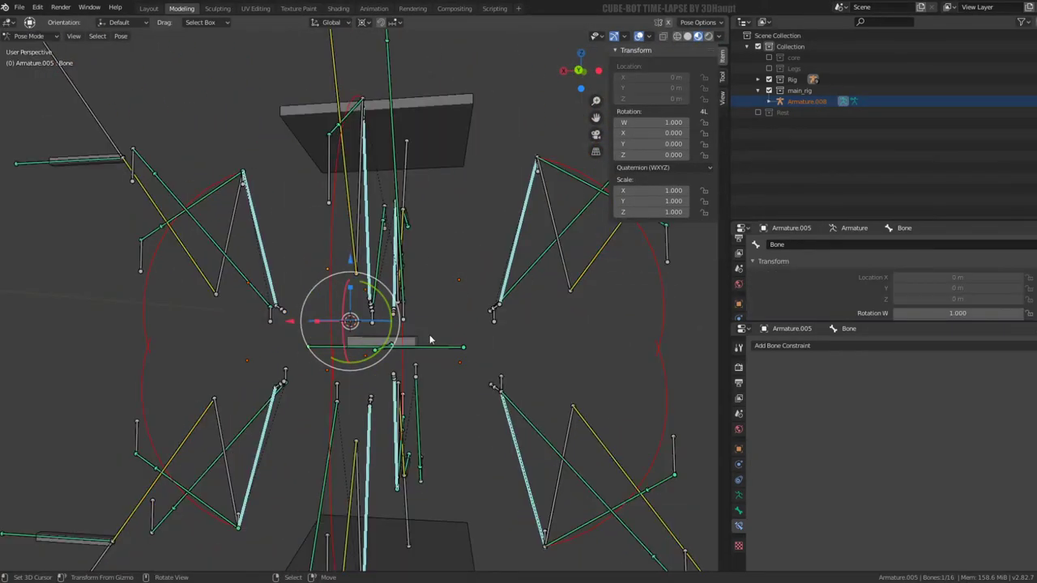
{"action": "left_click", "coordinate": [430, 341]}
{"action": "middle_click_drag", "start_coordinate": [429, 340], "coordinate": [421, 340]}
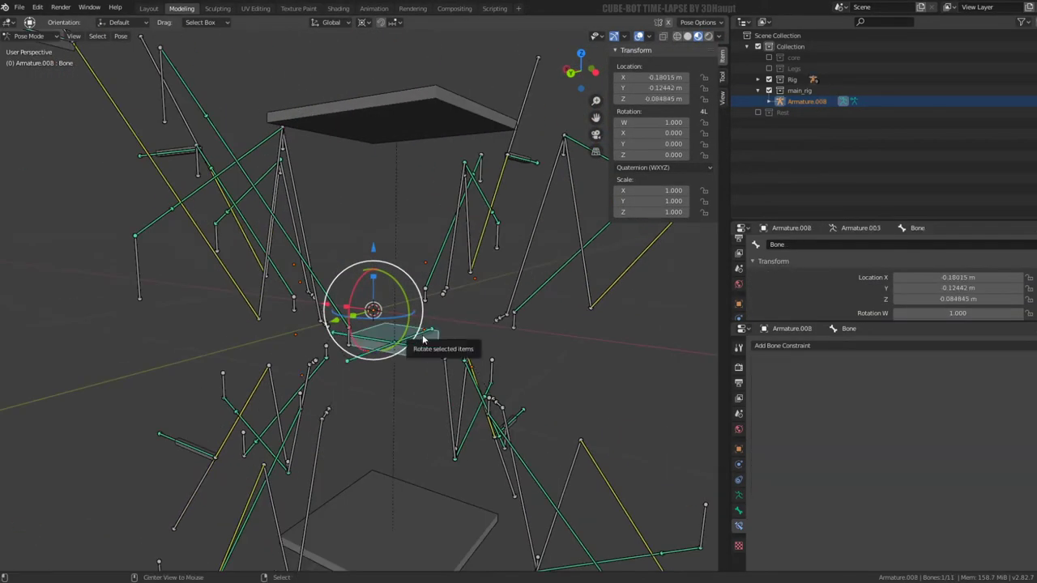
{"action": "left_click", "coordinate": [411, 249]}
{"action": "middle_click_drag", "start_coordinate": [412, 249], "coordinate": [406, 243]}
{"action": "key", "text": "a"}
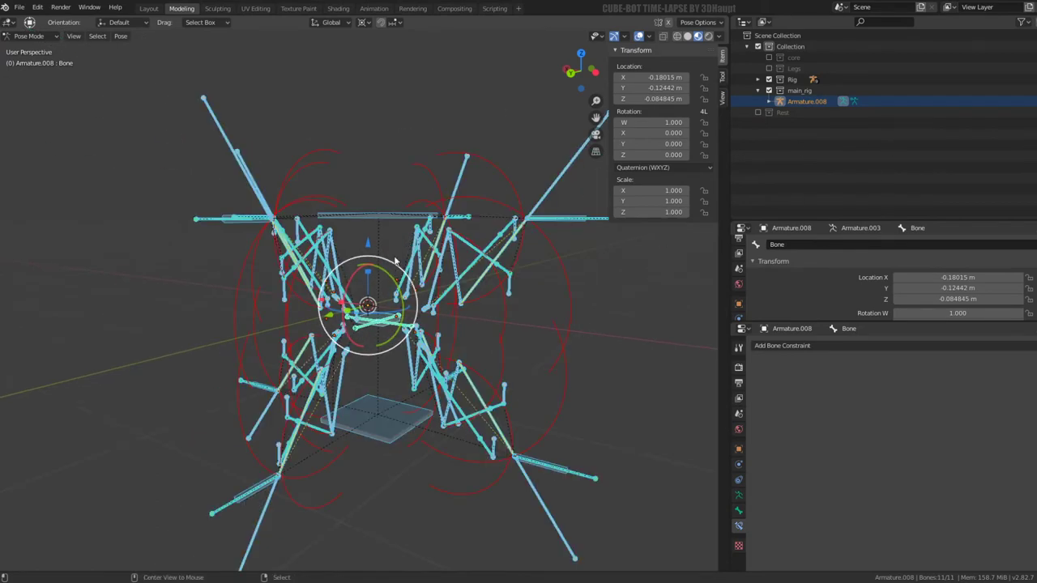
{"action": "key", "text": "alt+g"}
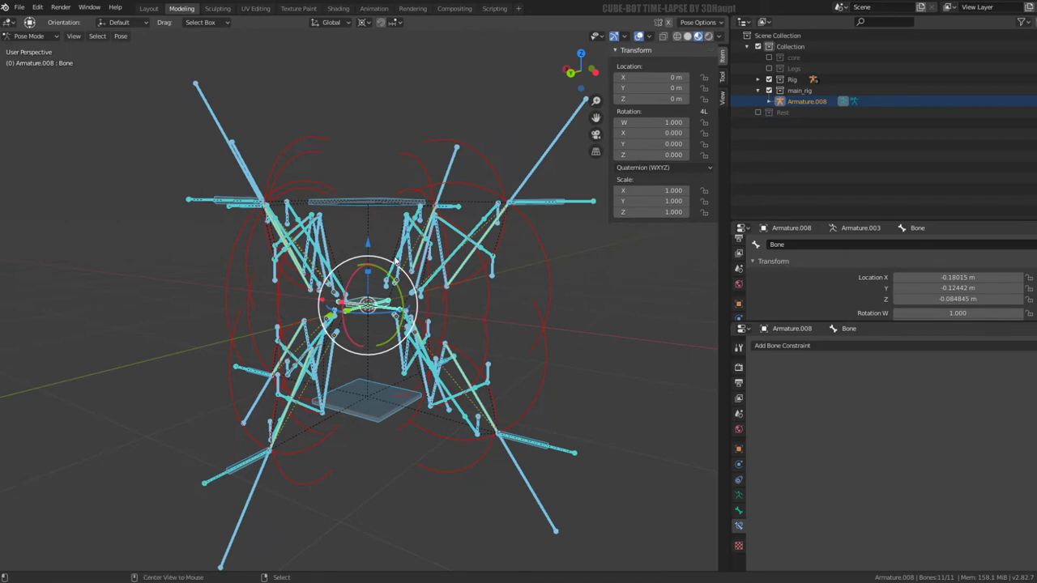
{"action": "scroll", "coordinate": [395, 259], "scroll_direction": "up", "scroll_amount": 5}
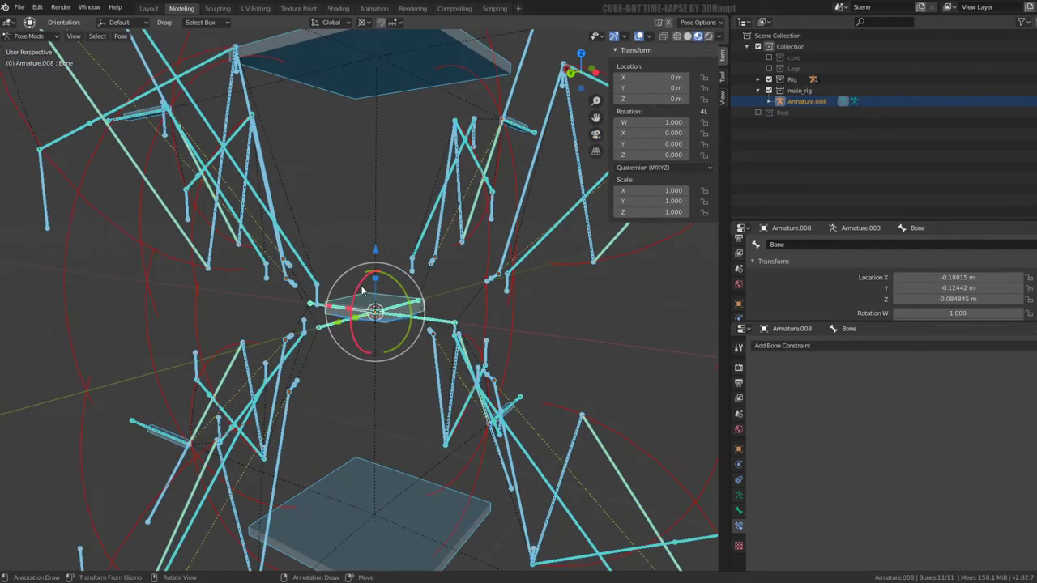
{"action": "left_click", "coordinate": [382, 305]}
{"action": "mouse_move", "coordinate": [383, 299]}
{"action": "middle_mouse_down"}
{"action": "mouse_move", "coordinate": [298, 202]}
{"action": "mouse_move", "coordinate": [350, 195]}
{"action": "middle_mouse_up"}
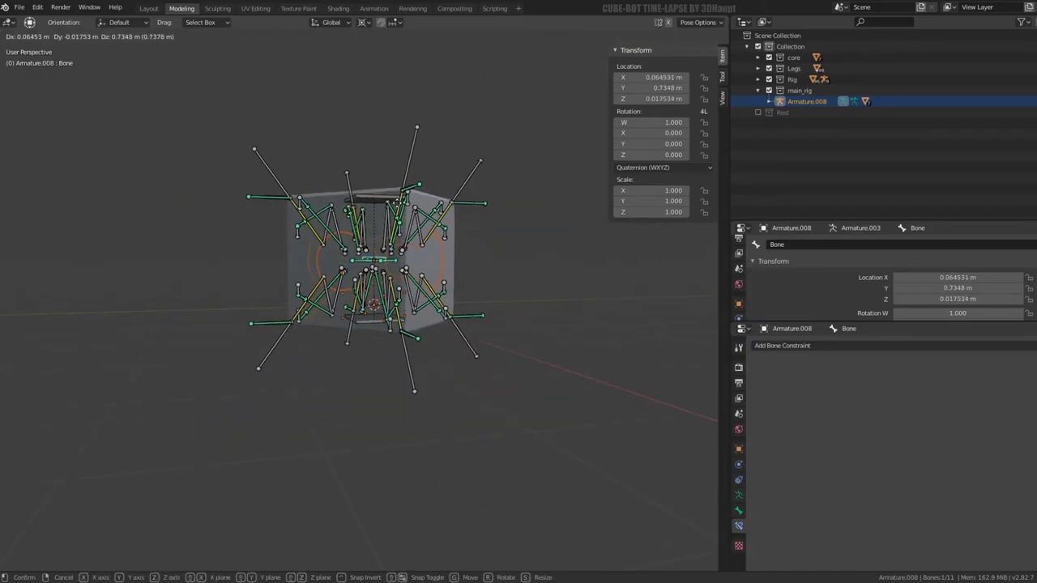
Step: Select Bone.001 of the lower rig half and test-move it along an axis
{"action": "left_click", "coordinate": [377, 379]}
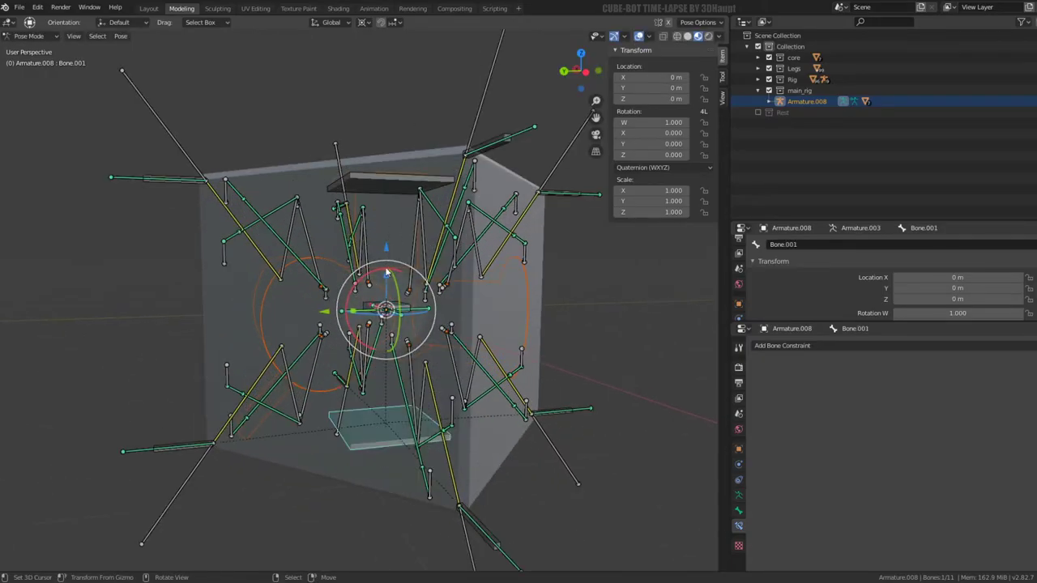
{"action": "key", "text": "g"}
{"action": "key", "text": "z"}
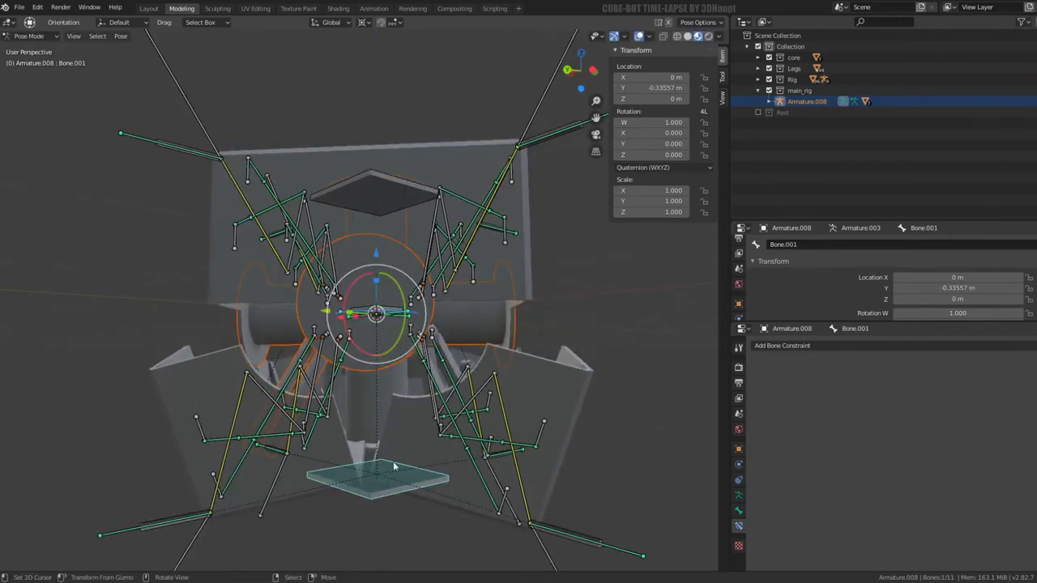
Step: Clear Bone.001's parent and reset its pose location to zero with Alt+G
{"action": "key", "text": "alt+p"}
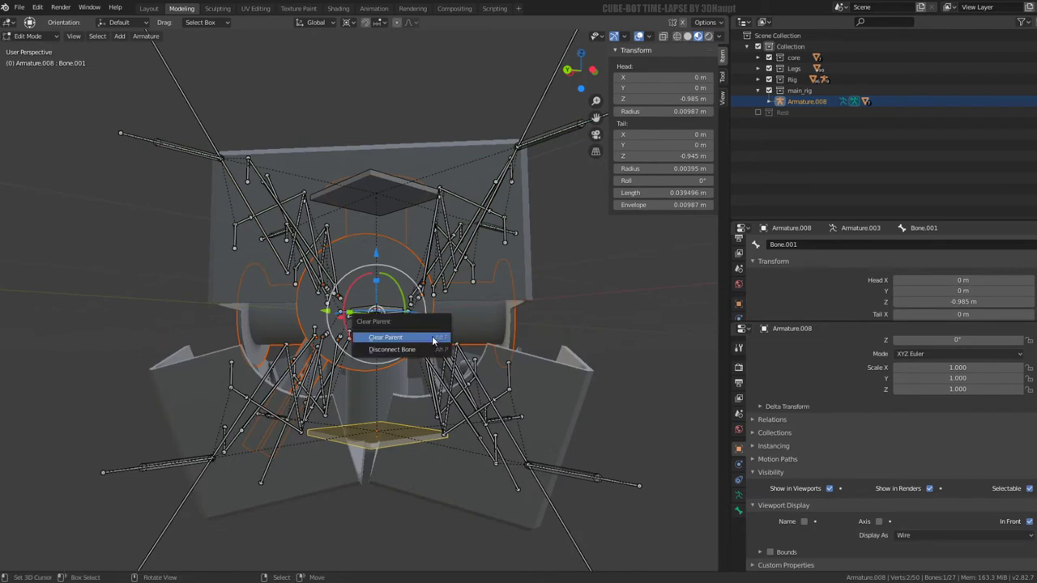
{"action": "left_click", "coordinate": [392, 350]}
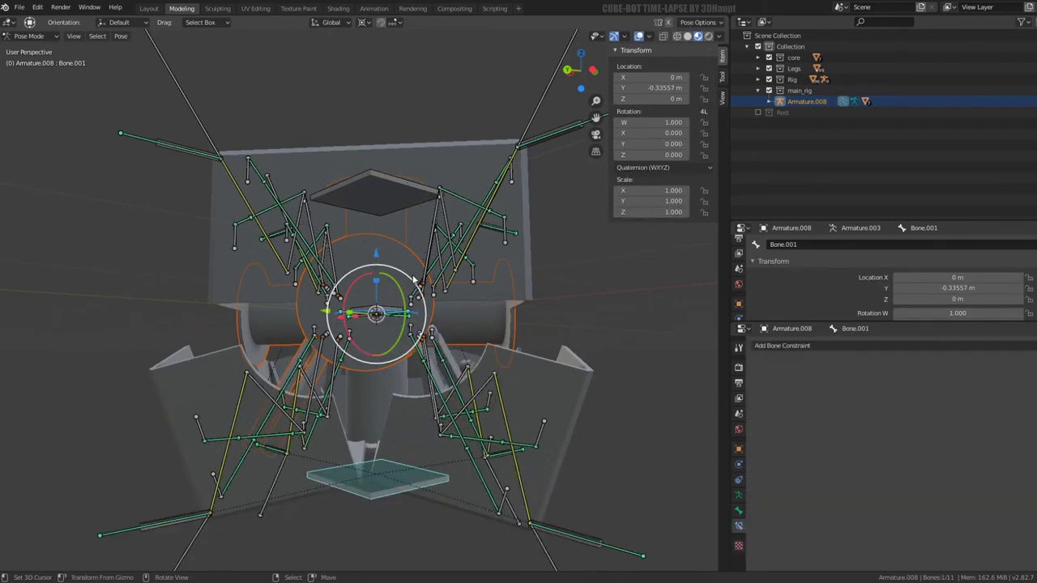
{"action": "key", "text": "alt+g"}
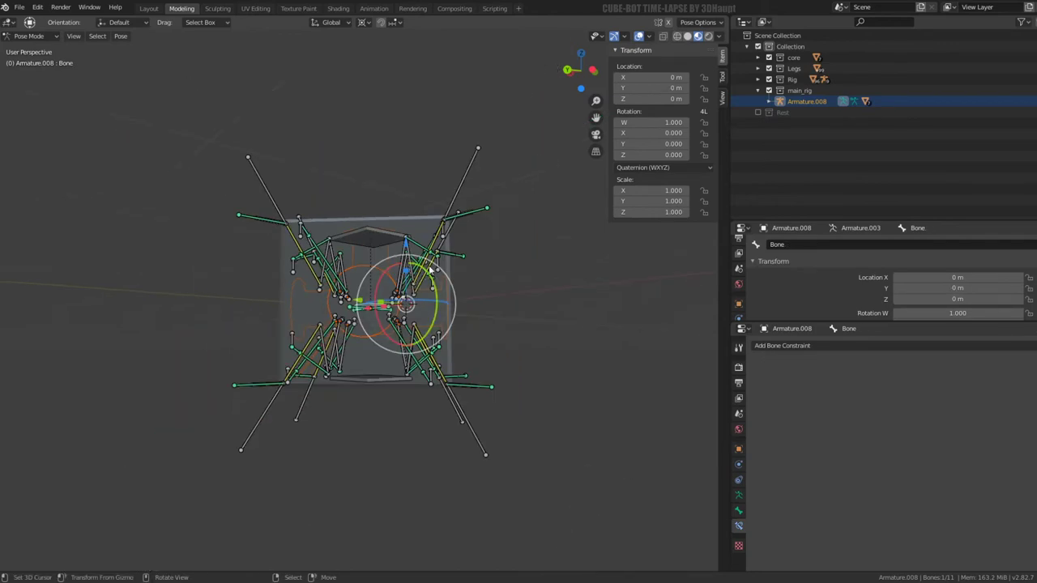
{"action": "middle_click_drag", "start_coordinate": [411, 257], "coordinate": [319, 257]}
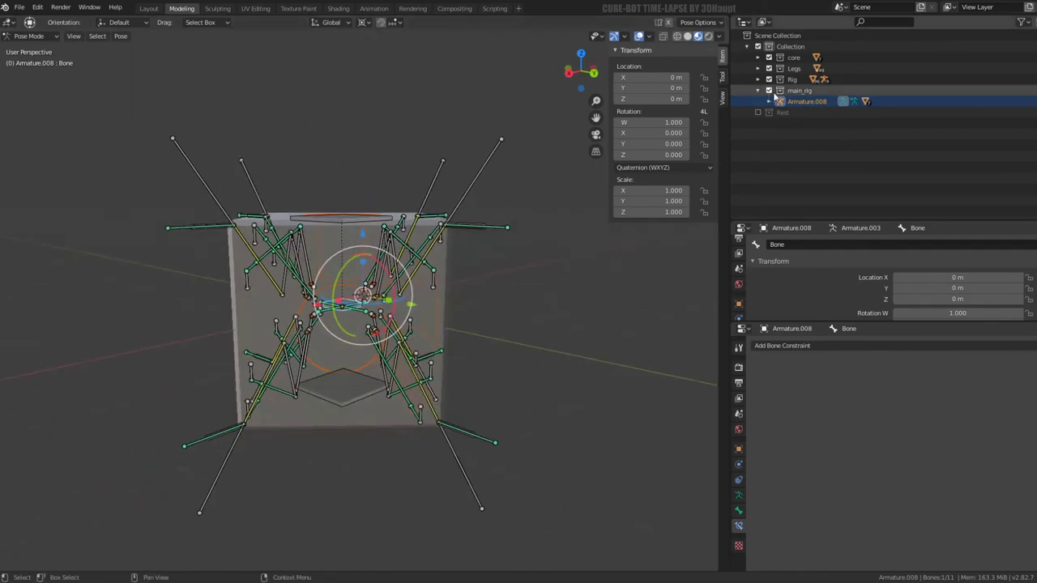
Step: Hide the Rig collection, select Armature.008 in Object Mode and enter Pose Mode
{"action": "left_click", "coordinate": [769, 79]}
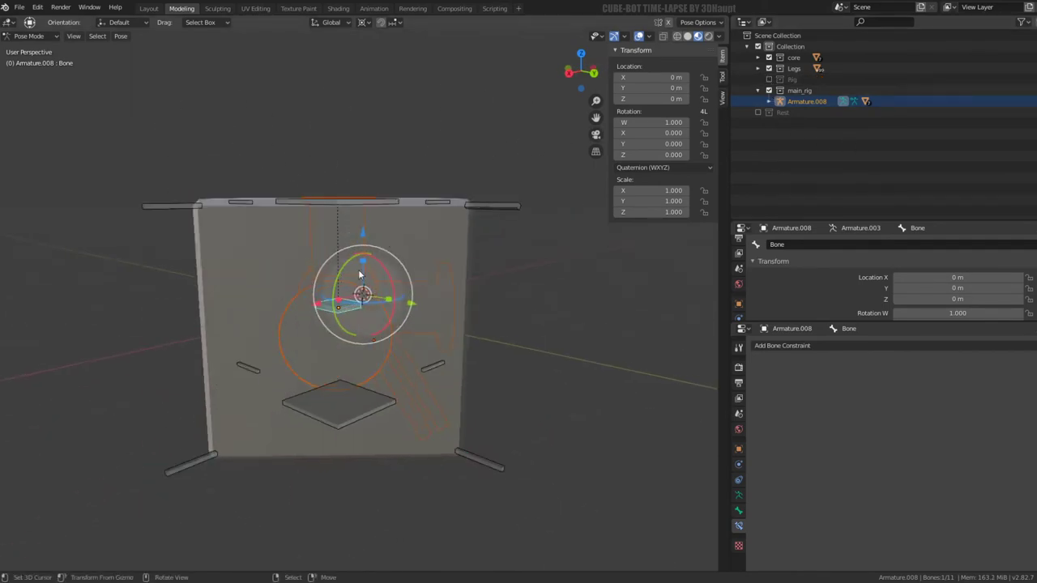
{"action": "scroll", "coordinate": [387, 242], "scroll_direction": "up", "scroll_amount": 2}
{"action": "left_click", "coordinate": [30, 36]}
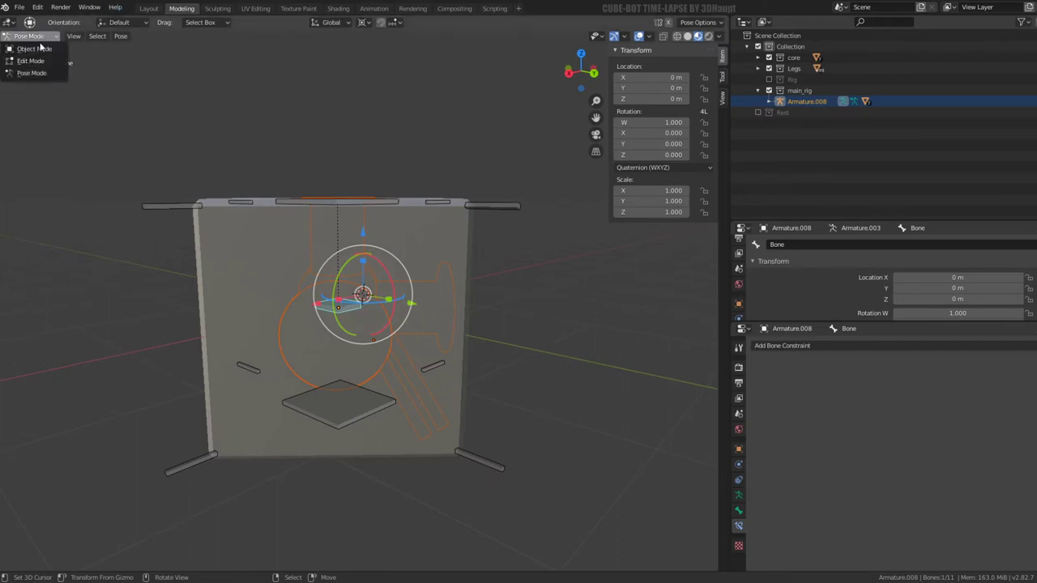
{"action": "left_click", "coordinate": [32, 47]}
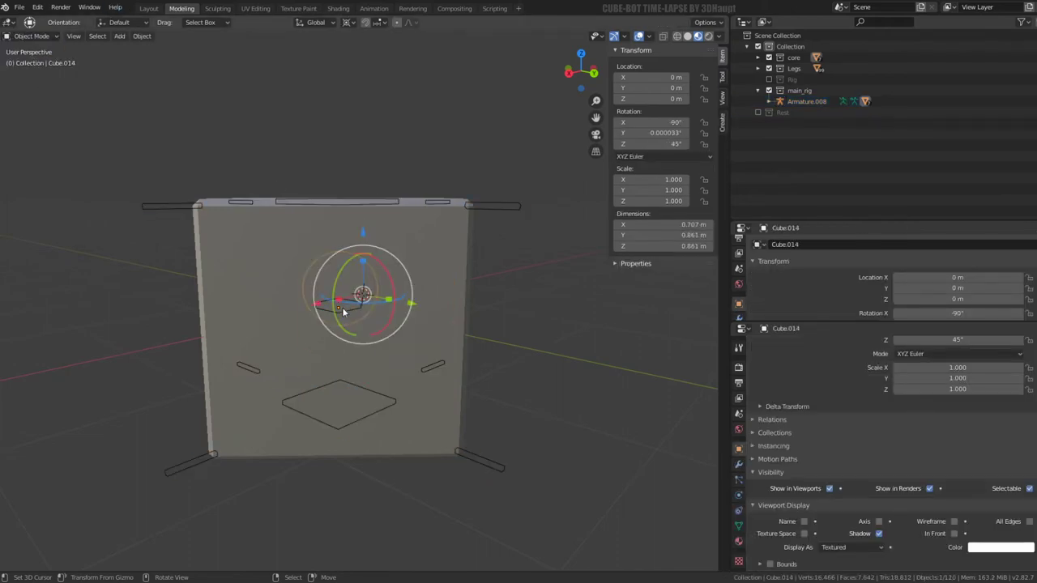
{"action": "left_click", "coordinate": [474, 195]}
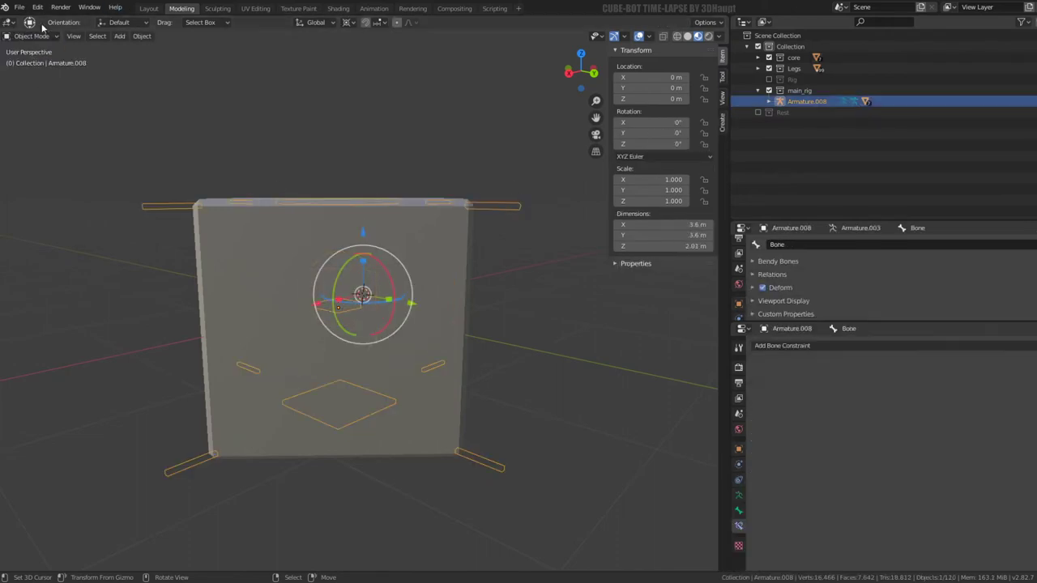
{"action": "left_click", "coordinate": [33, 73]}
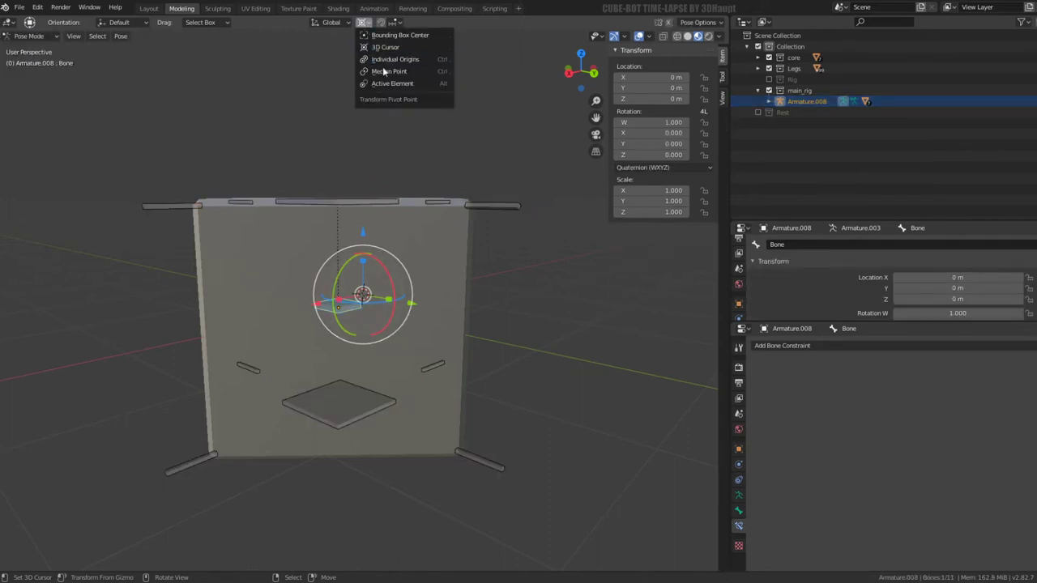
Step: Move the body bone along Y, then lift the top plate bone Bone.002 along Y
{"action": "key", "text": "y"}
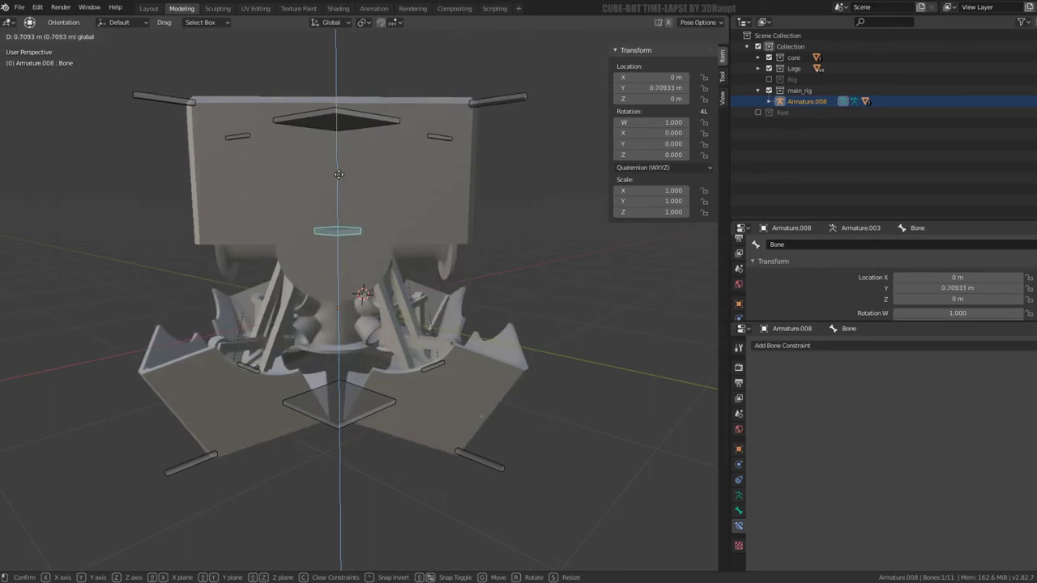
{"action": "left_click", "coordinate": [338, 158]}
{"action": "mouse_move", "coordinate": [389, 199]}
{"action": "middle_mouse_down"}
{"action": "mouse_move", "coordinate": [491, 186]}
{"action": "mouse_move", "coordinate": [405, 189]}
{"action": "middle_mouse_up"}
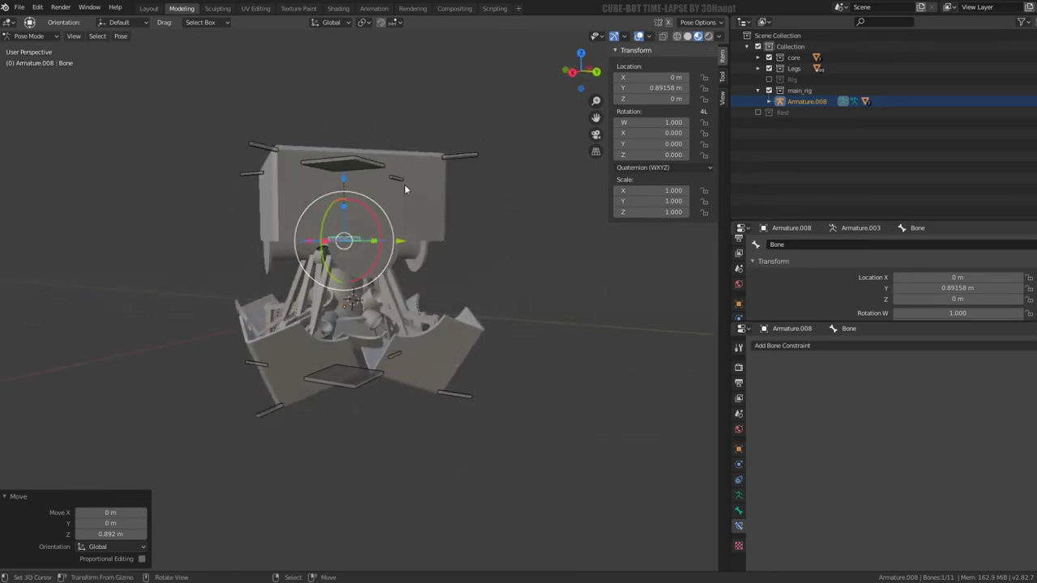
{"action": "left_click", "coordinate": [345, 163]}
{"action": "middle_click_drag", "start_coordinate": [347, 166], "coordinate": [351, 141]}
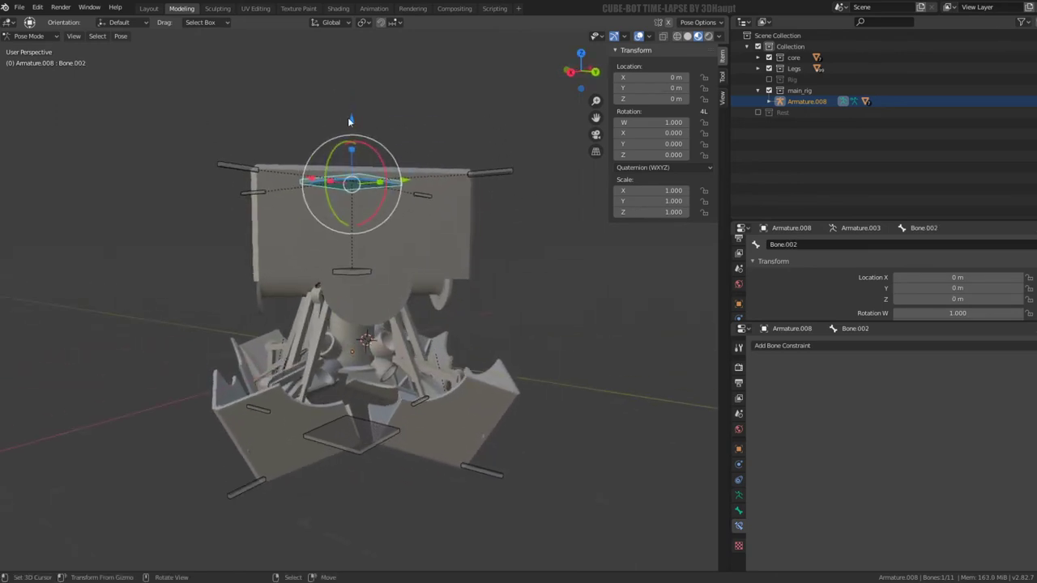
{"action": "key", "text": "g"}
{"action": "key", "text": "y"}
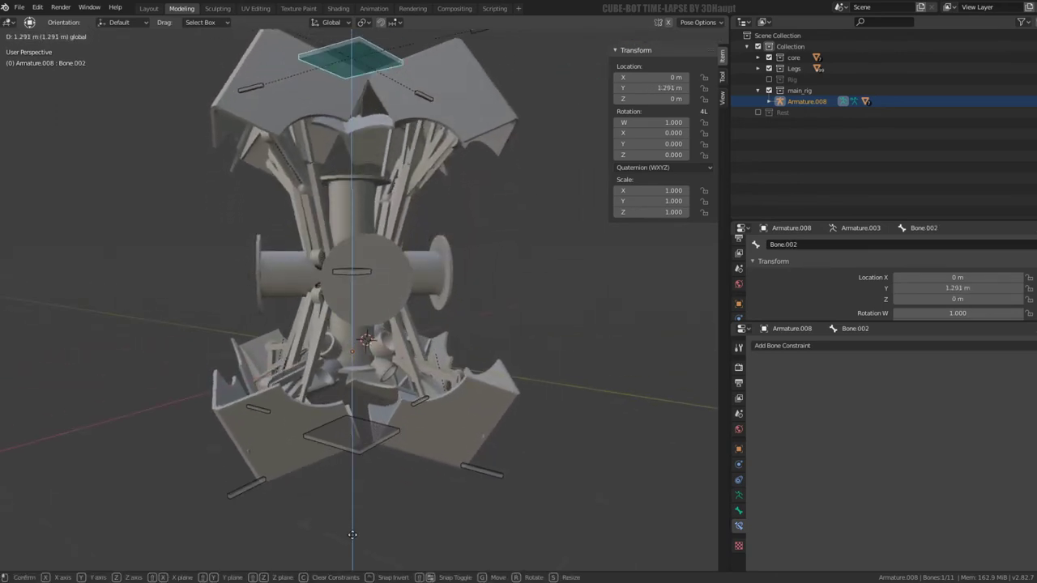
{"action": "left_click", "coordinate": [353, 486]}
{"action": "mouse_move", "coordinate": [348, 243]}
{"action": "middle_mouse_down"}
{"action": "mouse_move", "coordinate": [302, 52]}
{"action": "mouse_move", "coordinate": [259, 52]}
{"action": "mouse_move", "coordinate": [495, 135]}
{"action": "middle_mouse_up"}
{"action": "scroll", "coordinate": [412, 100], "scroll_direction": "down", "scroll_amount": 2}
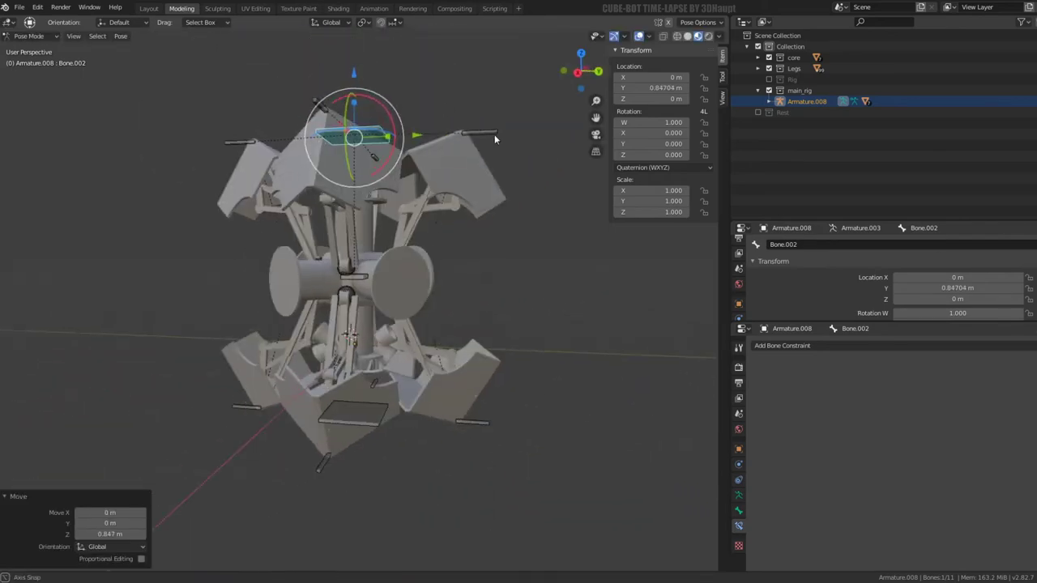
Step: Move the side bone Bone.019 to a new position
{"action": "left_click", "coordinate": [494, 134]}
{"action": "key", "text": "g"}
{"action": "left_click", "coordinate": [531, 187]}
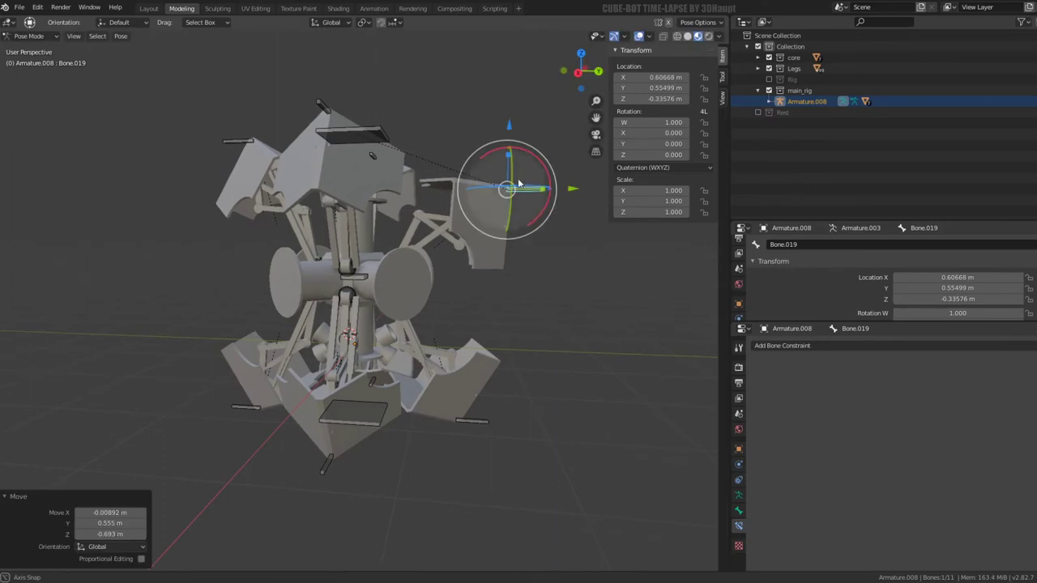
{"action": "middle_click_drag", "start_coordinate": [530, 187], "coordinate": [458, 188]}
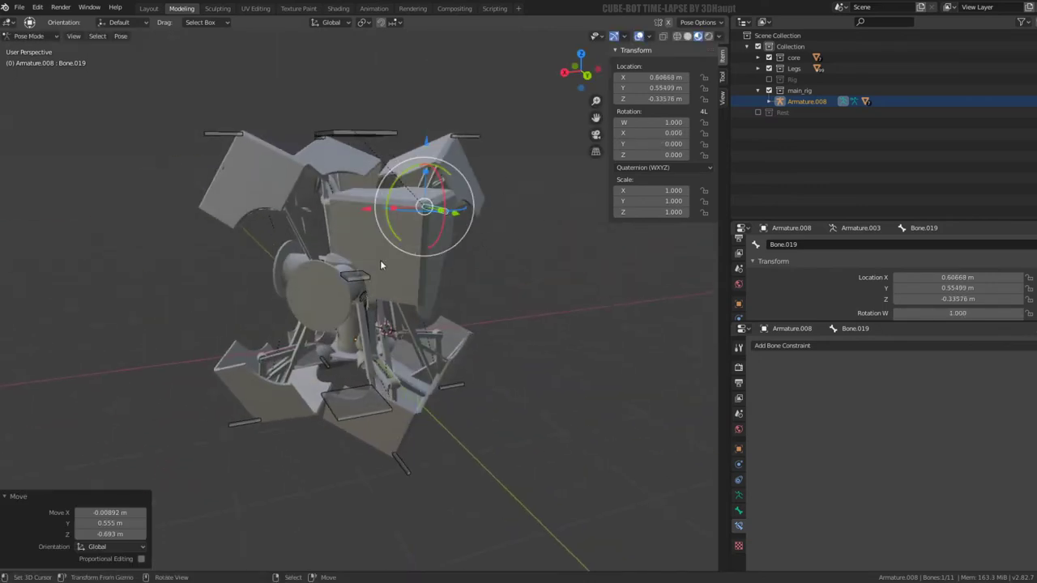
{"action": "mouse_move", "coordinate": [408, 262]}
{"action": "middle_mouse_down"}
{"action": "mouse_move", "coordinate": [470, 275]}
{"action": "mouse_move", "coordinate": [472, 234]}
{"action": "mouse_move", "coordinate": [433, 214]}
{"action": "middle_mouse_up"}
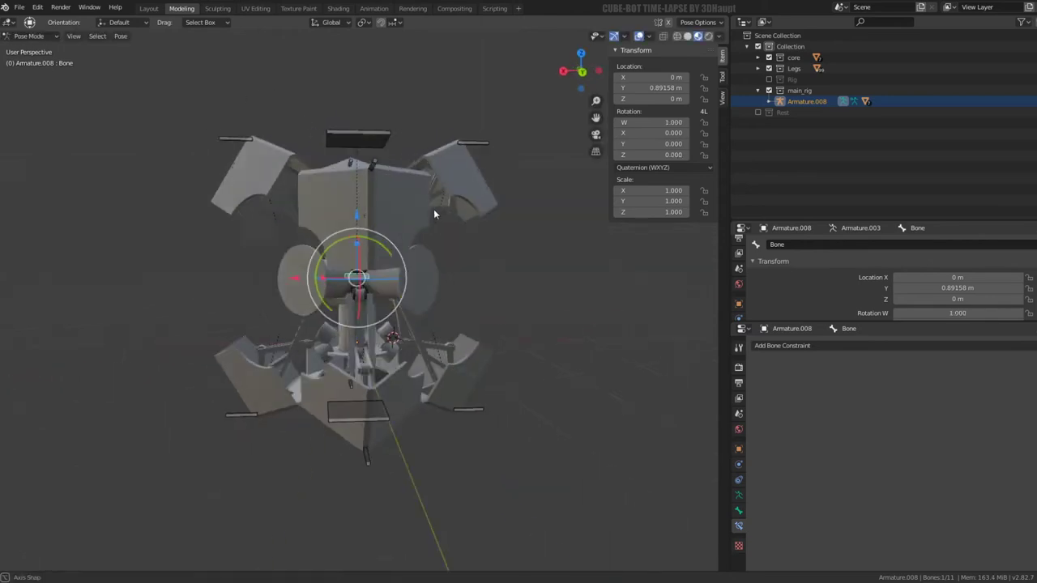
{"action": "scroll", "coordinate": [429, 154], "scroll_direction": "up", "scroll_amount": 3}
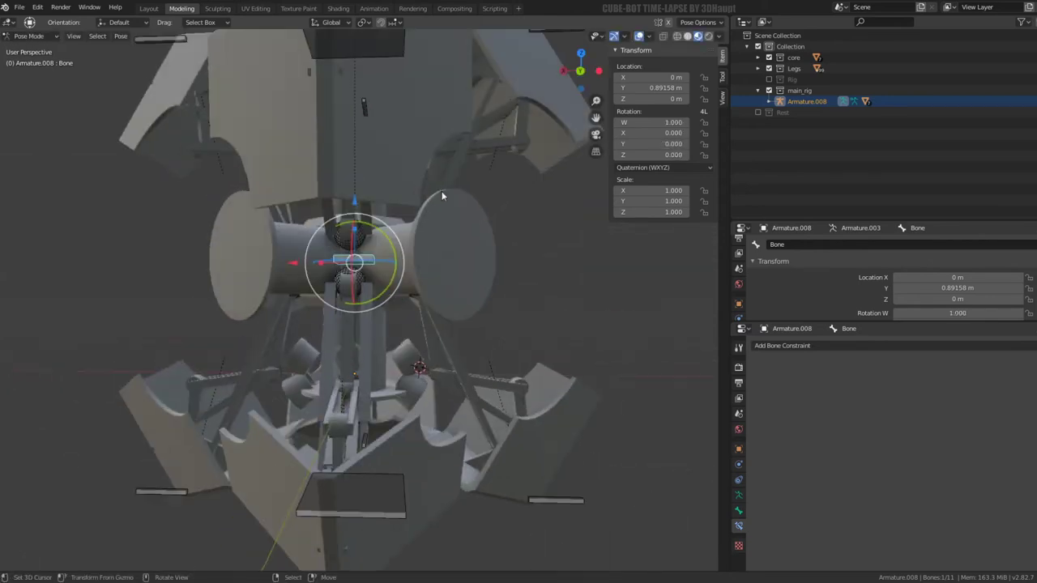
{"action": "mouse_move", "coordinate": [430, 154]}
{"action": "middle_mouse_down"}
{"action": "mouse_move", "coordinate": [397, 150]}
{"action": "mouse_move", "coordinate": [393, 191]}
{"action": "middle_mouse_up"}
Step: Try rotating the body bone around global Z several times, cancelling each attempt
{"action": "key", "text": "Escape"}
{"action": "key", "text": "g"}
{"action": "key", "text": "r"}
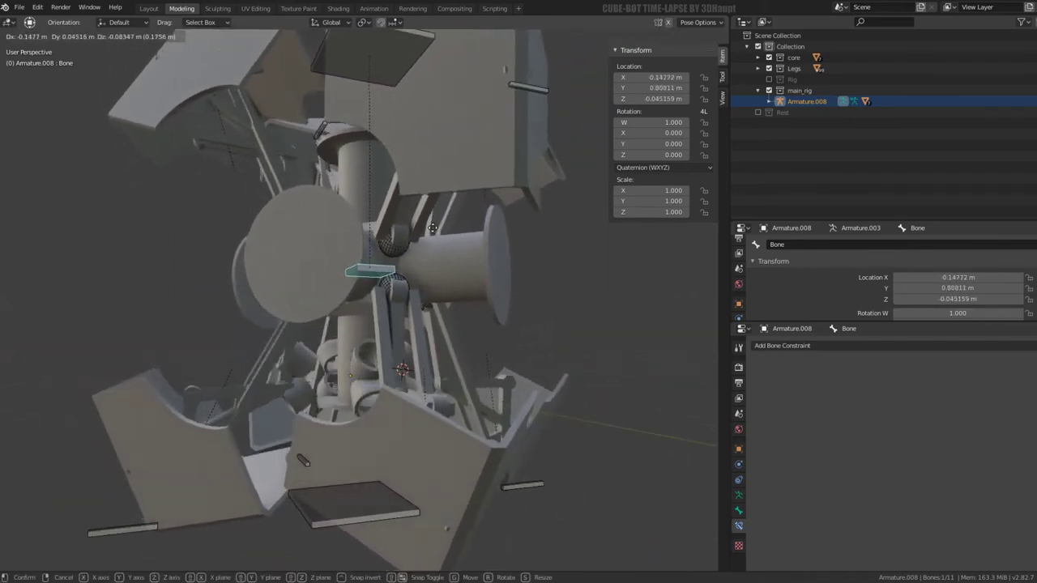
{"action": "key", "text": "x"}
{"action": "key", "text": "z"}
{"action": "mouse_move", "coordinate": [411, 154]}
{"action": "middle_mouse_down"}
{"action": "mouse_move", "coordinate": [407, 283]}
{"action": "mouse_move", "coordinate": [478, 287]}
{"action": "middle_mouse_up"}
{"action": "scroll", "coordinate": [416, 294], "scroll_direction": "down", "scroll_amount": 3}
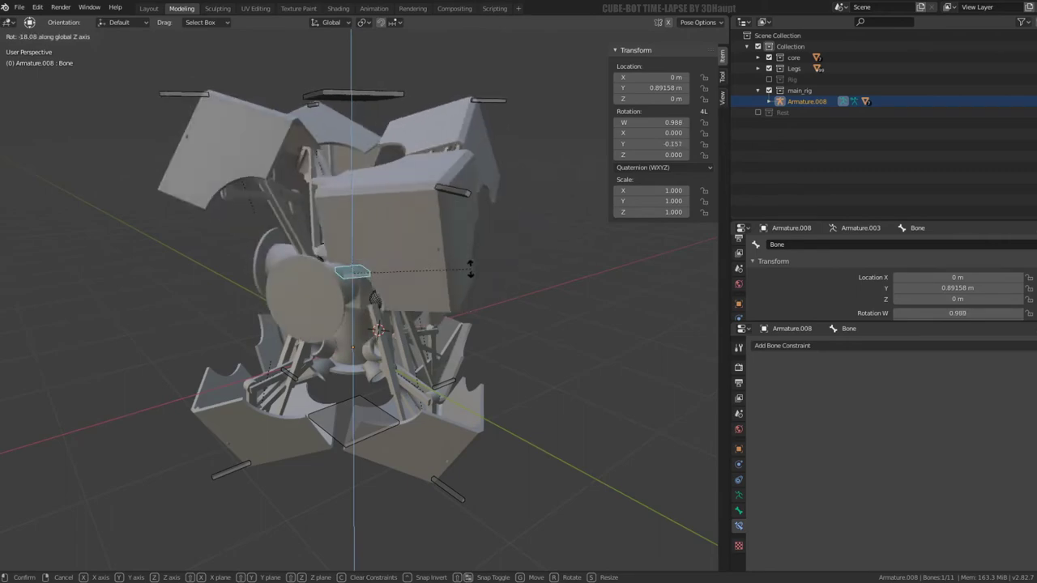
{"action": "right_click", "coordinate": [463, 219]}
{"action": "scroll", "coordinate": [448, 195], "scroll_direction": "up", "scroll_amount": 3}
{"action": "middle_click_drag", "start_coordinate": [447, 195], "coordinate": [469, 266]}
{"action": "key", "text": "r"}
{"action": "key", "text": "z"}
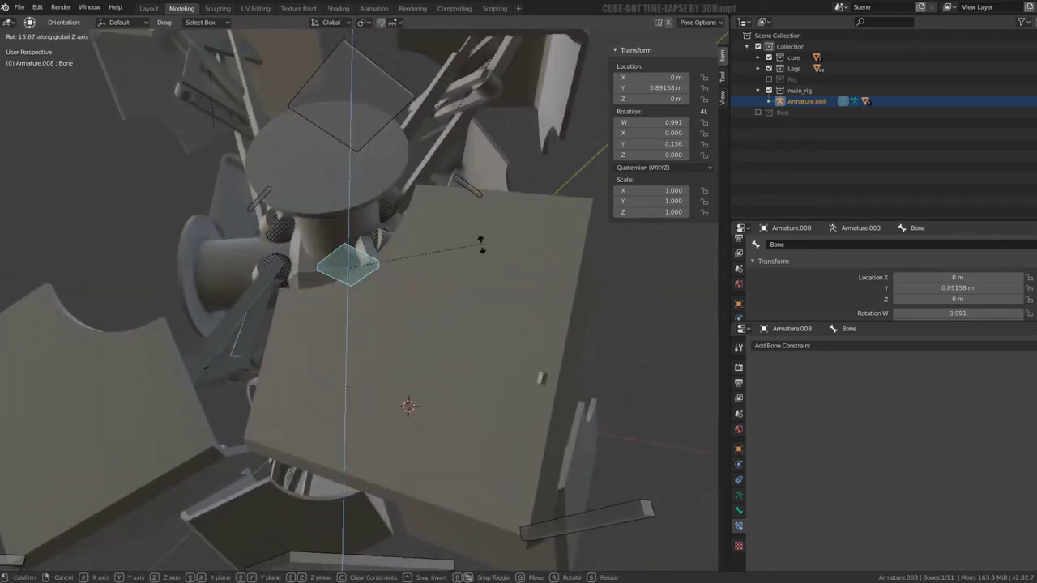
{"action": "right_click", "coordinate": [444, 167]}
{"action": "scroll", "coordinate": [445, 167], "scroll_direction": "up", "scroll_amount": 3}
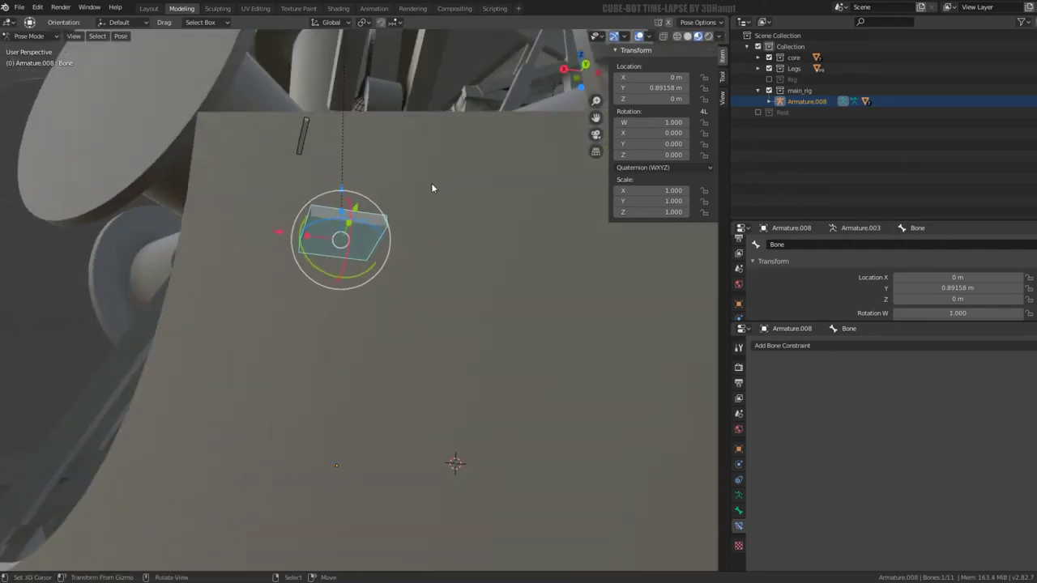
{"action": "middle_click_drag", "start_coordinate": [431, 183], "coordinate": [469, 186]}
{"action": "key", "text": "r"}
{"action": "key", "text": "z"}
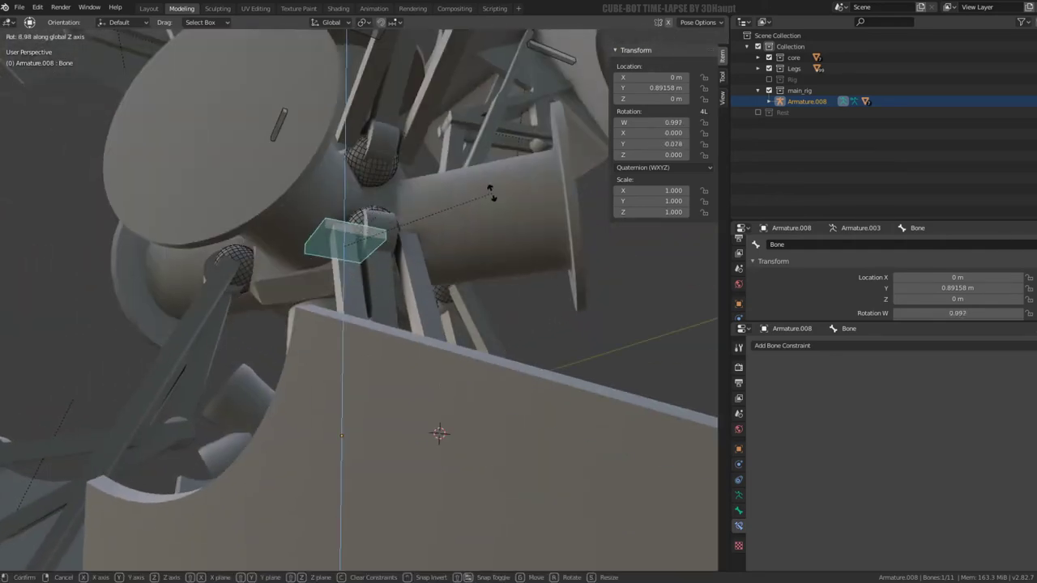
{"action": "right_click", "coordinate": [448, 148]}
Step: Try several free rotations of the body bone, cancelling each to keep it at rest
{"action": "middle_click_drag", "start_coordinate": [448, 154], "coordinate": [462, 173]}
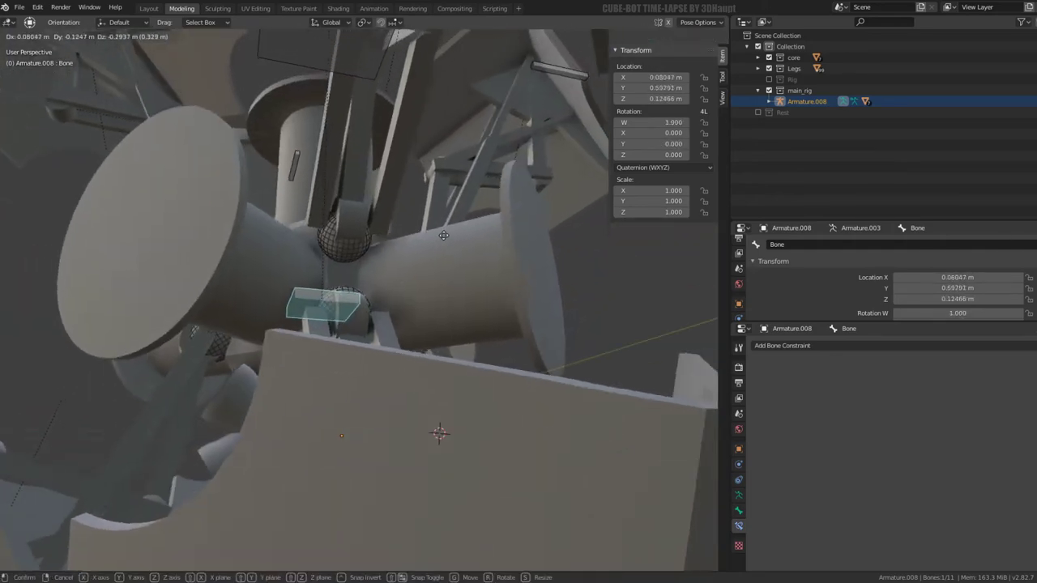
{"action": "key", "text": "r"}
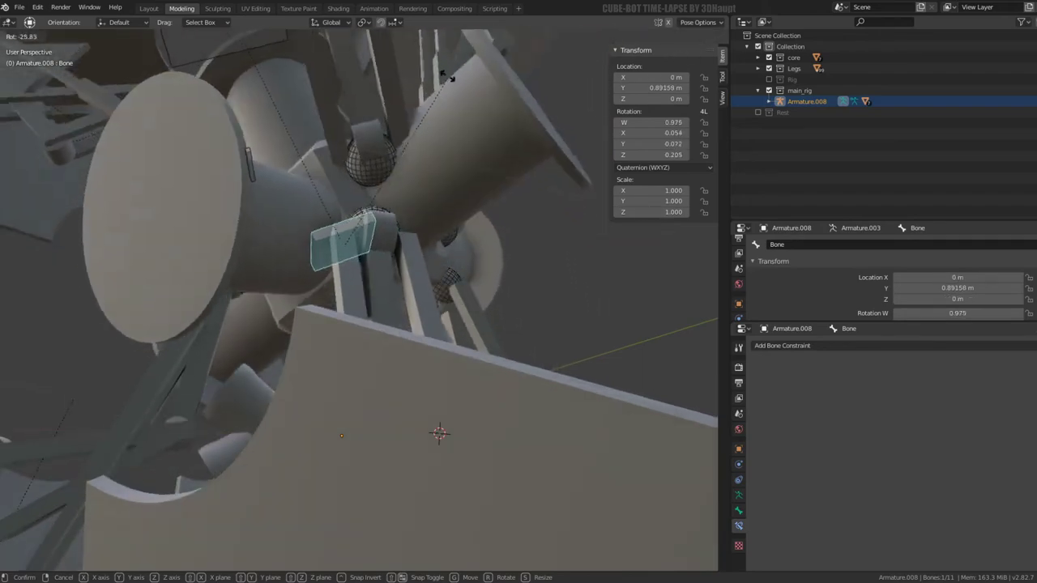
{"action": "right_click", "coordinate": [470, 186]}
{"action": "mouse_move", "coordinate": [470, 186]}
{"action": "middle_mouse_down"}
{"action": "mouse_move", "coordinate": [462, 227]}
{"action": "mouse_move", "coordinate": [400, 209]}
{"action": "mouse_move", "coordinate": [335, 134]}
{"action": "mouse_move", "coordinate": [419, 193]}
{"action": "mouse_move", "coordinate": [436, 316]}
{"action": "middle_mouse_up"}
{"action": "key", "text": "r"}
{"action": "right_click", "coordinate": [466, 237]}
{"action": "key", "text": "r"}
{"action": "right_click", "coordinate": [443, 186]}
{"action": "key", "text": "r"}
{"action": "right_click", "coordinate": [385, 128]}
Step: Test moving and rotating the body bone, cancelling to restore its rest position
{"action": "key", "text": "g"}
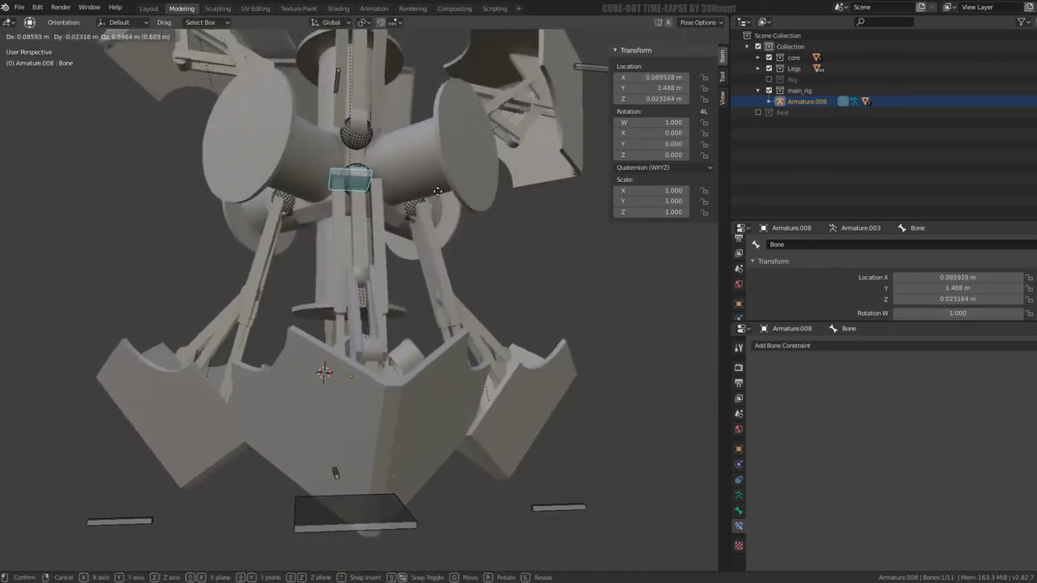
{"action": "right_click", "coordinate": [479, 280]}
{"action": "key", "text": "r"}
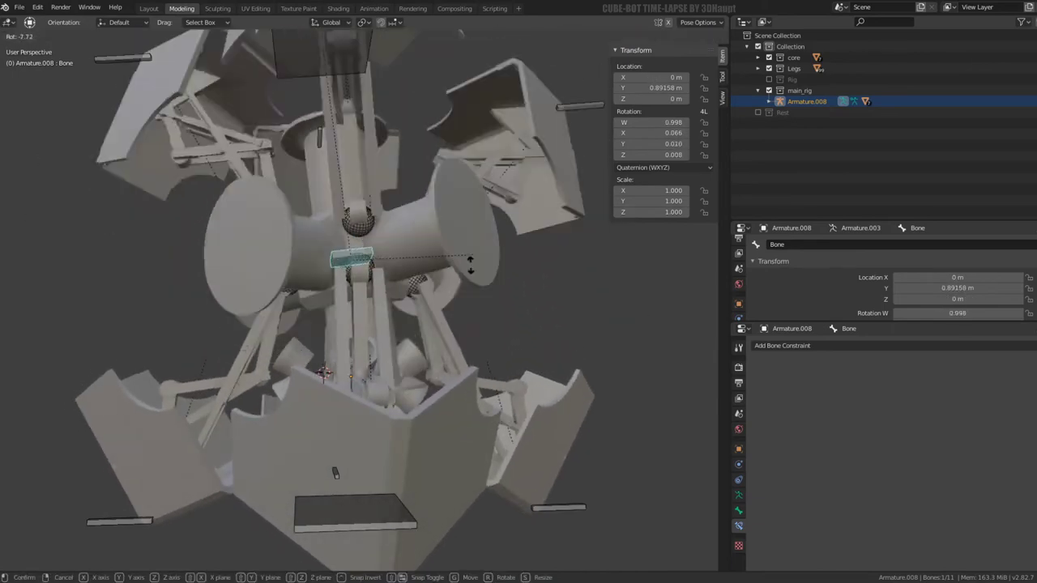
{"action": "right_click", "coordinate": [456, 294]}
{"action": "mouse_move", "coordinate": [456, 293]}
{"action": "middle_mouse_down"}
{"action": "mouse_move", "coordinate": [451, 235]}
{"action": "mouse_move", "coordinate": [412, 206]}
{"action": "mouse_move", "coordinate": [358, 219]}
{"action": "middle_mouse_up"}
{"action": "key", "text": "g"}
{"action": "right_click", "coordinate": [451, 235]}
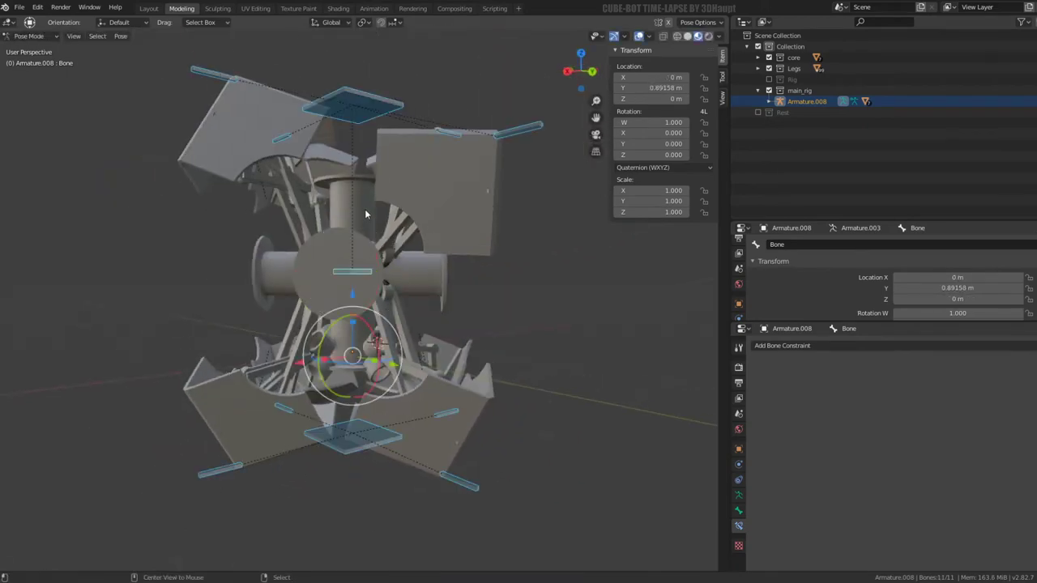
{"action": "middle_click_drag", "start_coordinate": [410, 321], "coordinate": [343, 376]}
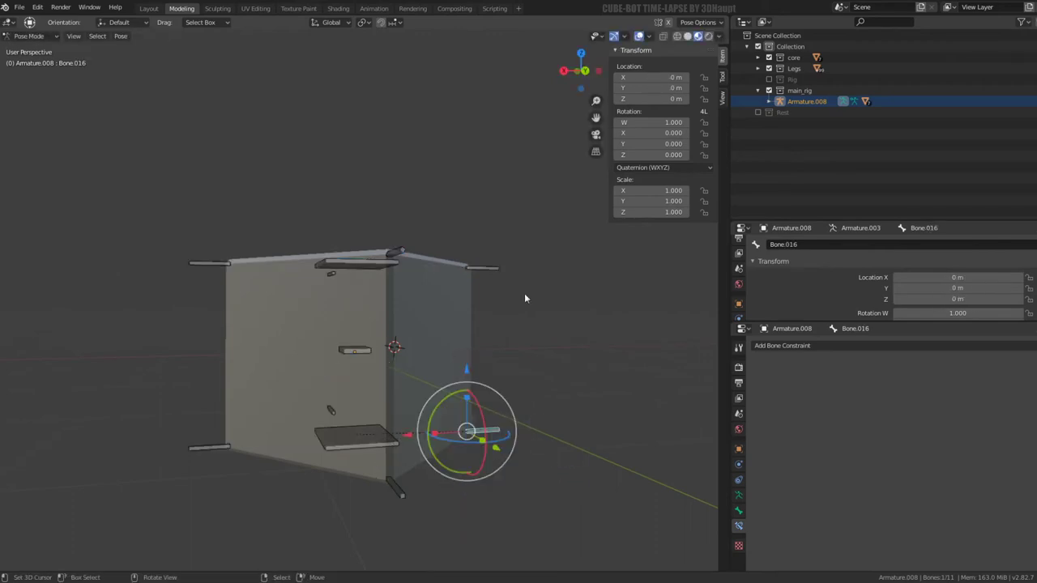
Step: Confirm the bone's position, then reset its location to zero with Alt+G
{"action": "left_click", "coordinate": [545, 213]}
{"action": "mouse_move", "coordinate": [545, 213]}
{"action": "middle_mouse_down"}
{"action": "mouse_move", "coordinate": [320, 216]}
{"action": "mouse_move", "coordinate": [477, 215]}
{"action": "mouse_move", "coordinate": [473, 188]}
{"action": "mouse_move", "coordinate": [451, 297]}
{"action": "mouse_move", "coordinate": [458, 170]}
{"action": "middle_mouse_up"}
{"action": "key", "text": "g"}
{"action": "key", "text": "alt+g"}
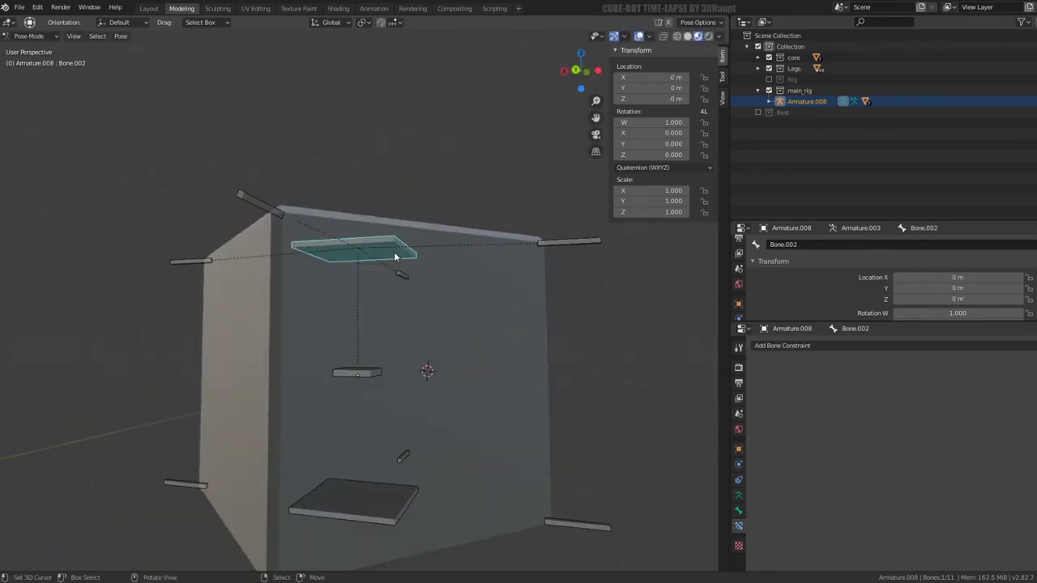
{"action": "middle_click_drag", "start_coordinate": [395, 256], "coordinate": [393, 242]}
Step: Lift Bone.002 along Z to open the cube's lid
{"action": "key", "text": "g"}
{"action": "key", "text": "z"}
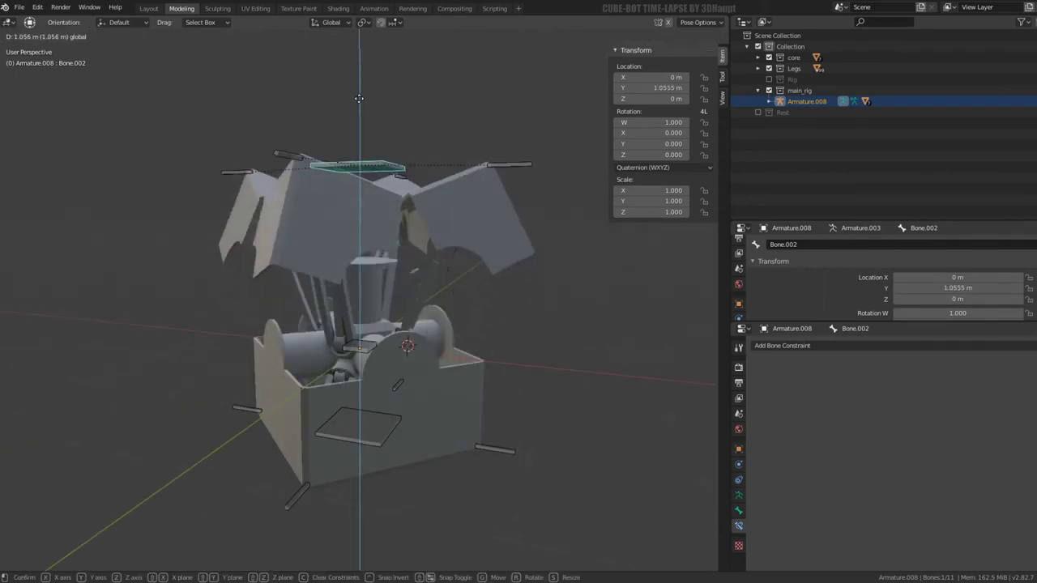
{"action": "left_click", "coordinate": [359, 106]}
{"action": "mouse_move", "coordinate": [359, 106]}
{"action": "middle_mouse_down"}
{"action": "mouse_move", "coordinate": [363, 199]}
{"action": "mouse_move", "coordinate": [388, 305]}
{"action": "middle_mouse_up"}
{"action": "middle_click_drag", "start_coordinate": [367, 356], "coordinate": [357, 361]}
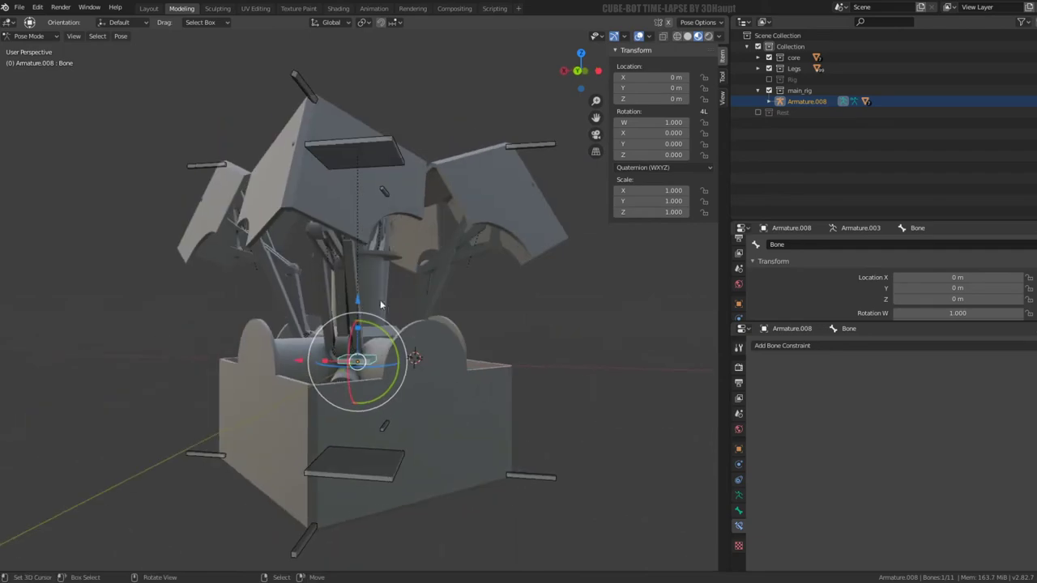
Step: Raise the body bone about 1.07 m along Z to unfold the robot, then select all bones
{"action": "key", "text": "g"}
{"action": "key", "text": "z"}
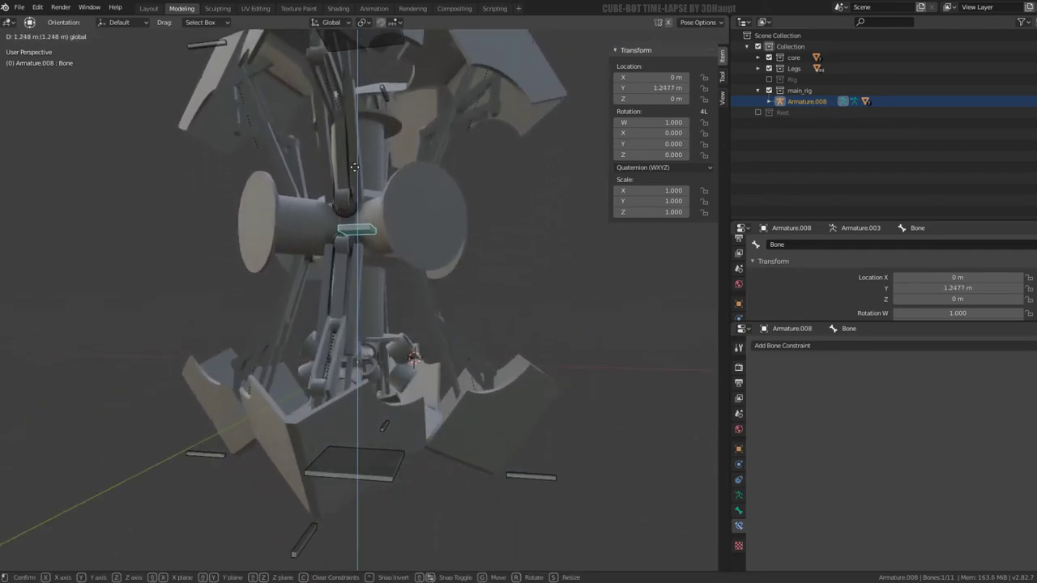
{"action": "left_click", "coordinate": [381, 195]}
{"action": "mouse_move", "coordinate": [381, 195]}
{"action": "middle_mouse_down"}
{"action": "mouse_move", "coordinate": [403, 215]}
{"action": "mouse_move", "coordinate": [326, 217]}
{"action": "mouse_move", "coordinate": [475, 213]}
{"action": "middle_mouse_up"}
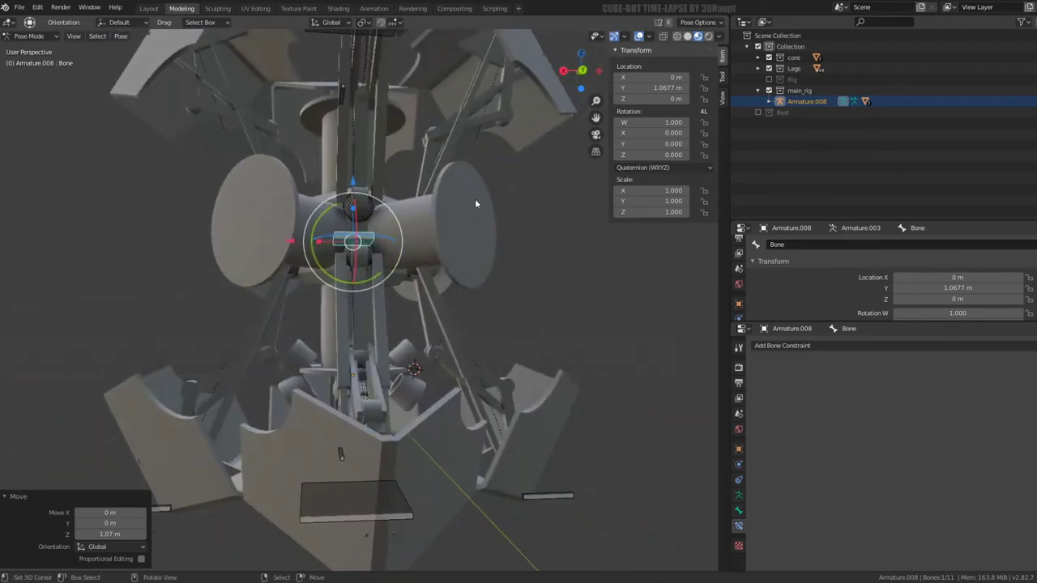
{"action": "key", "text": "a"}
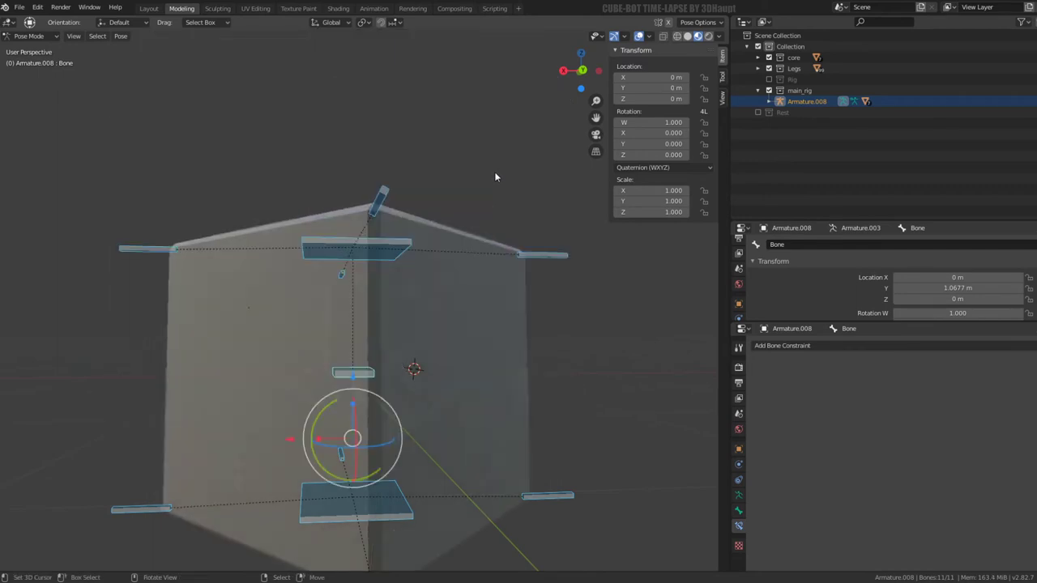
{"action": "mouse_move", "coordinate": [494, 176]}
{"action": "middle_mouse_down"}
{"action": "mouse_move", "coordinate": [478, 211]}
{"action": "mouse_move", "coordinate": [481, 163]}
{"action": "middle_mouse_up"}
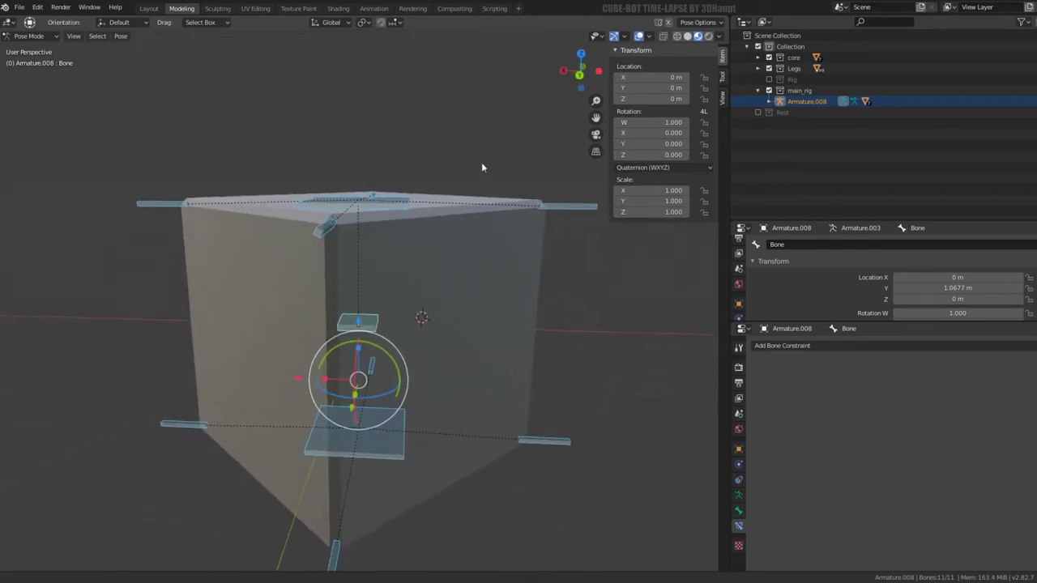
{"action": "left_click", "coordinate": [43, 50]}
Step: Select the linked core parts, the Cube and Armature.008, then enter Pose Mode on the armature
{"action": "left_click", "coordinate": [330, 250]}
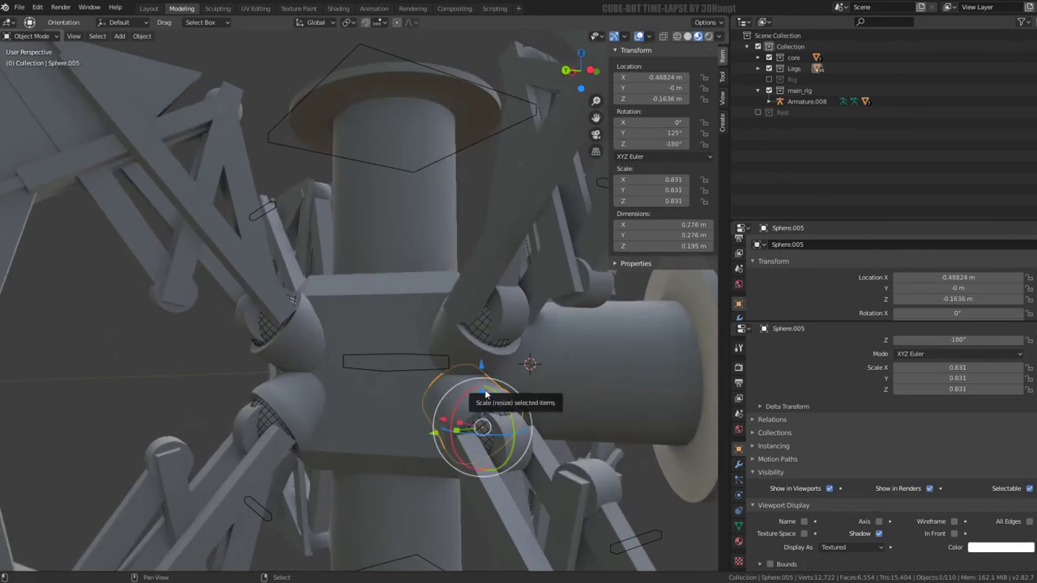
{"action": "key", "text": "shift+l"}
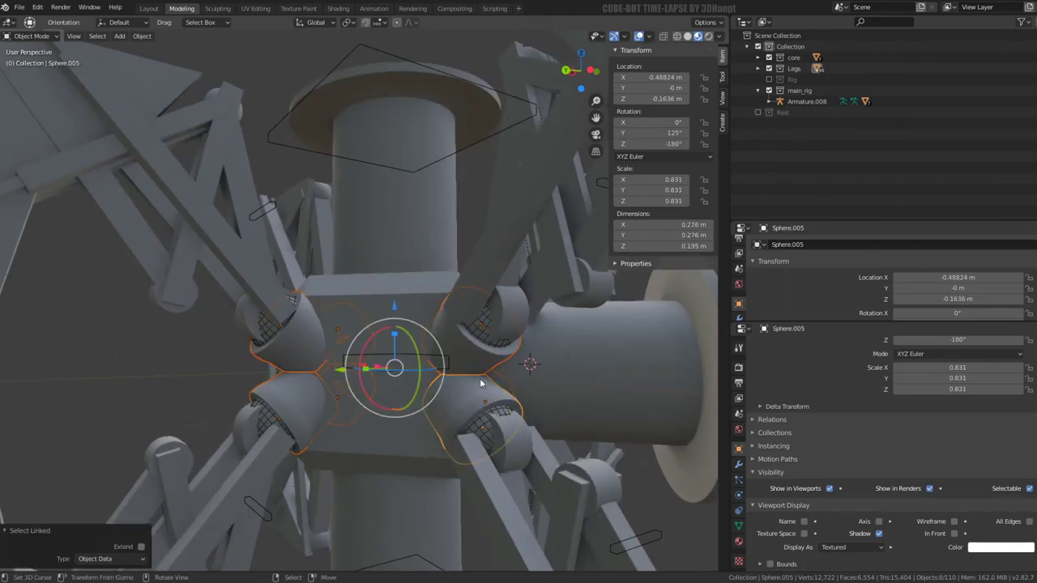
{"action": "middle_click_drag", "start_coordinate": [484, 395], "coordinate": [451, 341]}
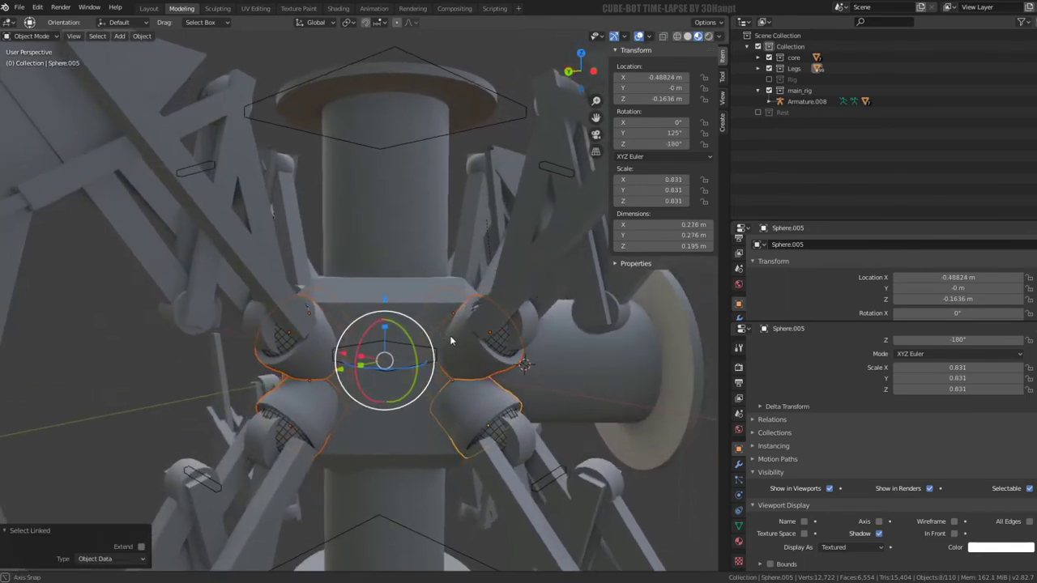
{"action": "left_click", "coordinate": [402, 362], "text": "shift"}
{"action": "left_click", "coordinate": [401, 362], "text": "shift"}
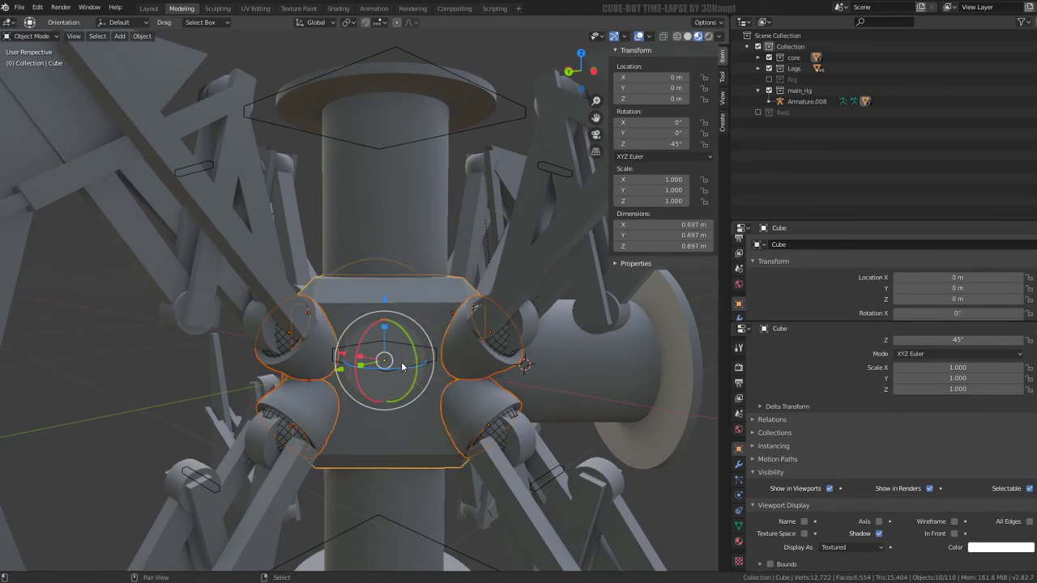
{"action": "mouse_move", "coordinate": [401, 361]}
{"action": "middle_mouse_down"}
{"action": "mouse_move", "coordinate": [288, 339]}
{"action": "mouse_move", "coordinate": [454, 335]}
{"action": "mouse_move", "coordinate": [359, 354]}
{"action": "mouse_move", "coordinate": [292, 326]}
{"action": "middle_mouse_up"}
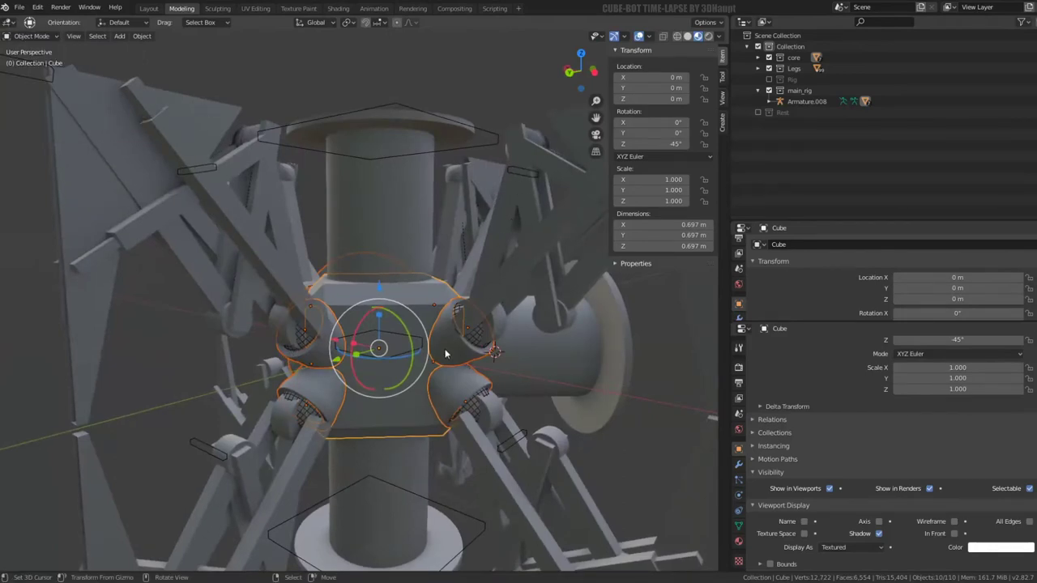
{"action": "scroll", "coordinate": [445, 353], "scroll_direction": "up", "scroll_amount": 2}
{"action": "left_click", "coordinate": [413, 381], "text": "shift"}
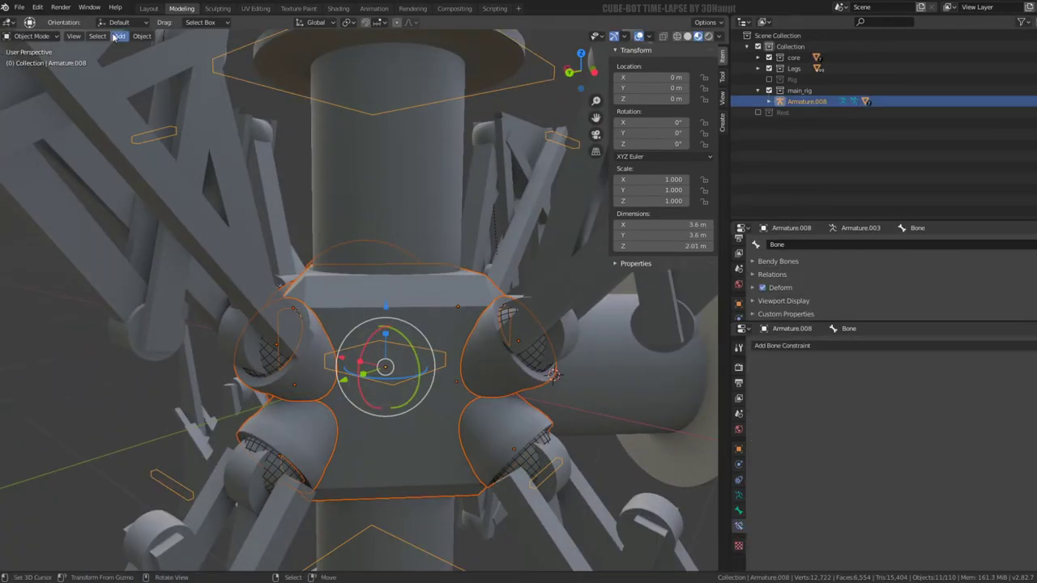
{"action": "left_click", "coordinate": [32, 73]}
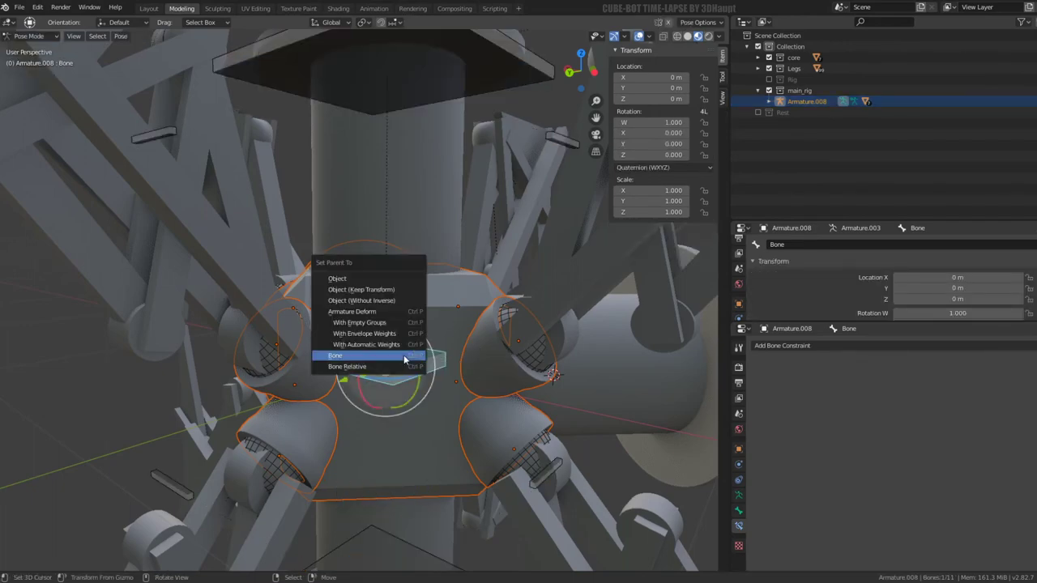
Step: Parent the core parts to the body bone, then test it with cancelled Y move and rotation
{"action": "left_click", "coordinate": [404, 355]}
{"action": "middle_click_drag", "start_coordinate": [377, 287], "coordinate": [423, 276]}
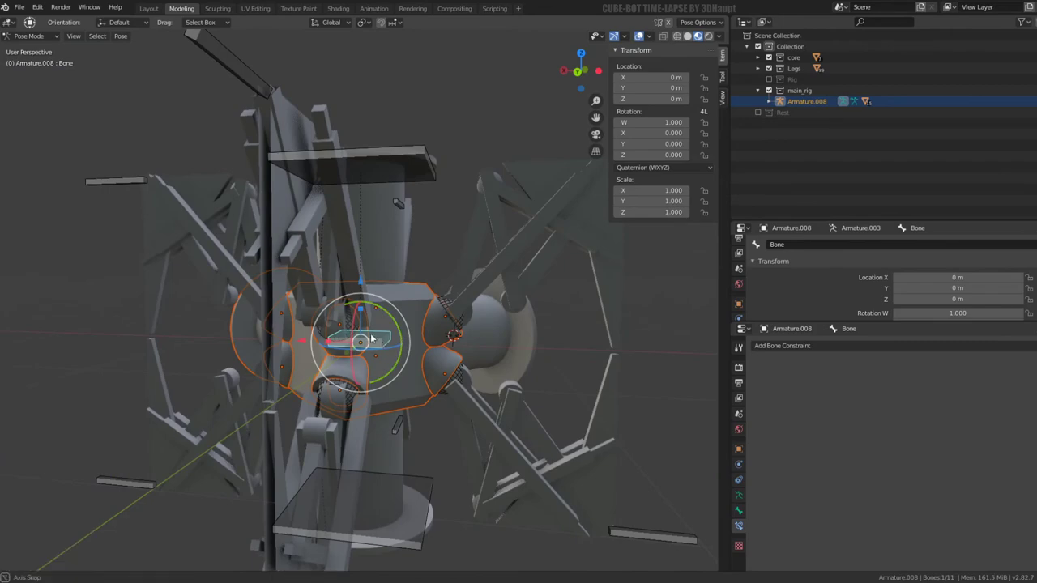
{"action": "middle_click_drag", "start_coordinate": [371, 337], "coordinate": [381, 324]}
{"action": "key", "text": "g"}
{"action": "key", "text": "y"}
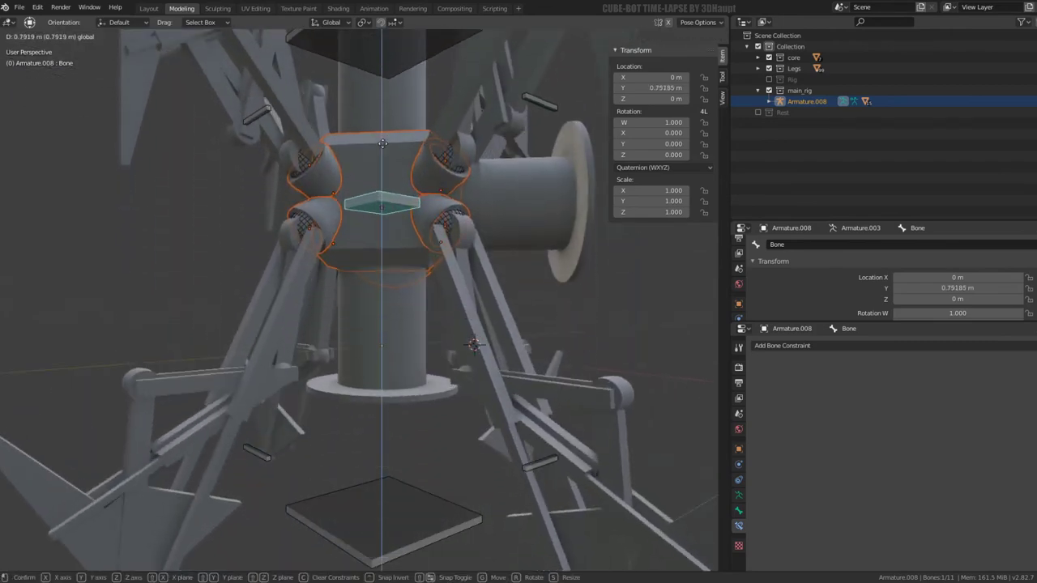
{"action": "key", "text": "Escape"}
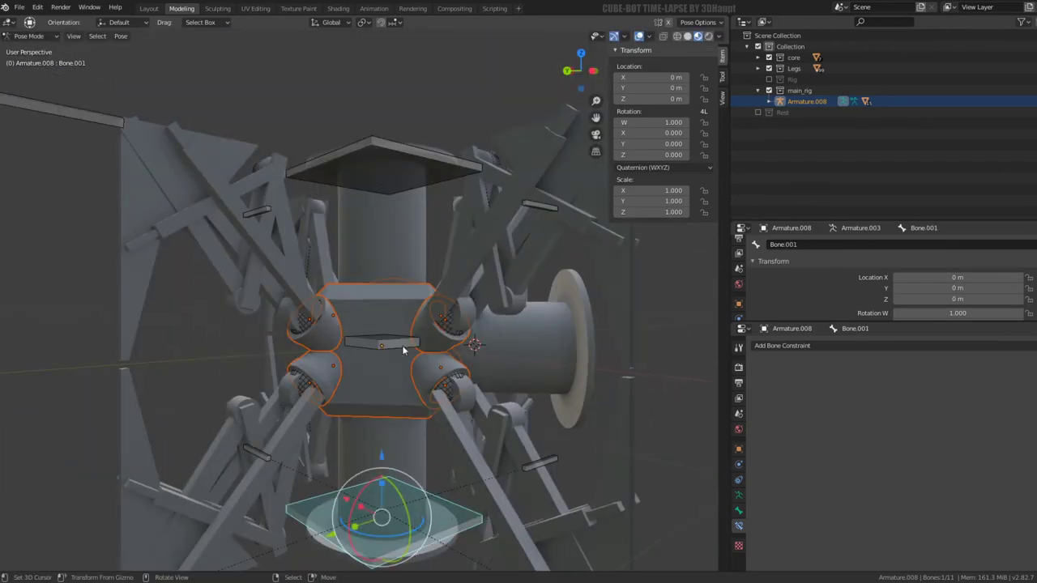
{"action": "key", "text": "r"}
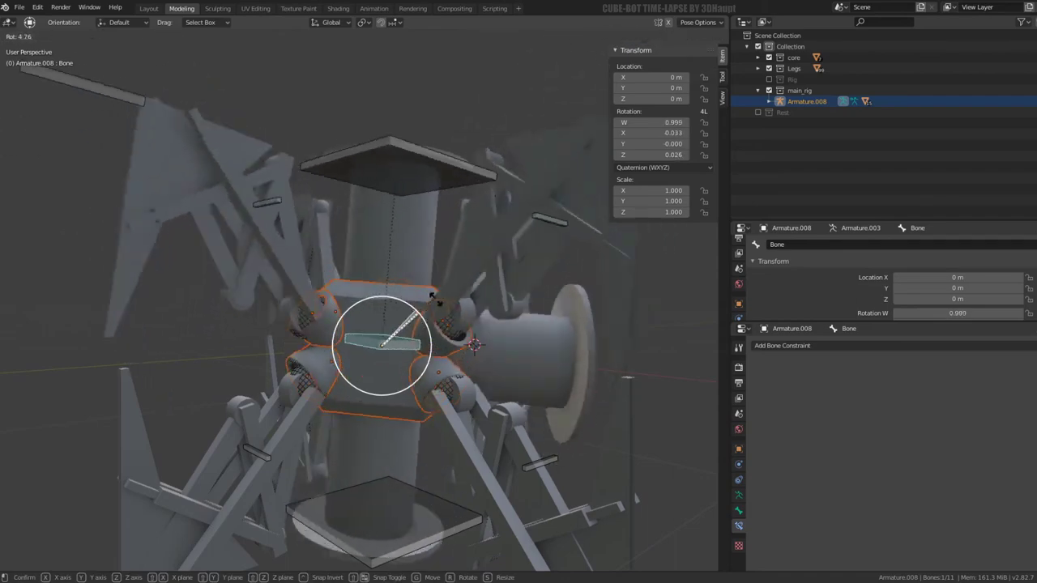
{"action": "key", "text": "Escape"}
{"action": "mouse_move", "coordinate": [422, 321]}
{"action": "middle_mouse_down"}
{"action": "mouse_move", "coordinate": [439, 287]}
{"action": "mouse_move", "coordinate": [514, 288]}
{"action": "mouse_move", "coordinate": [463, 297]}
{"action": "middle_mouse_up"}
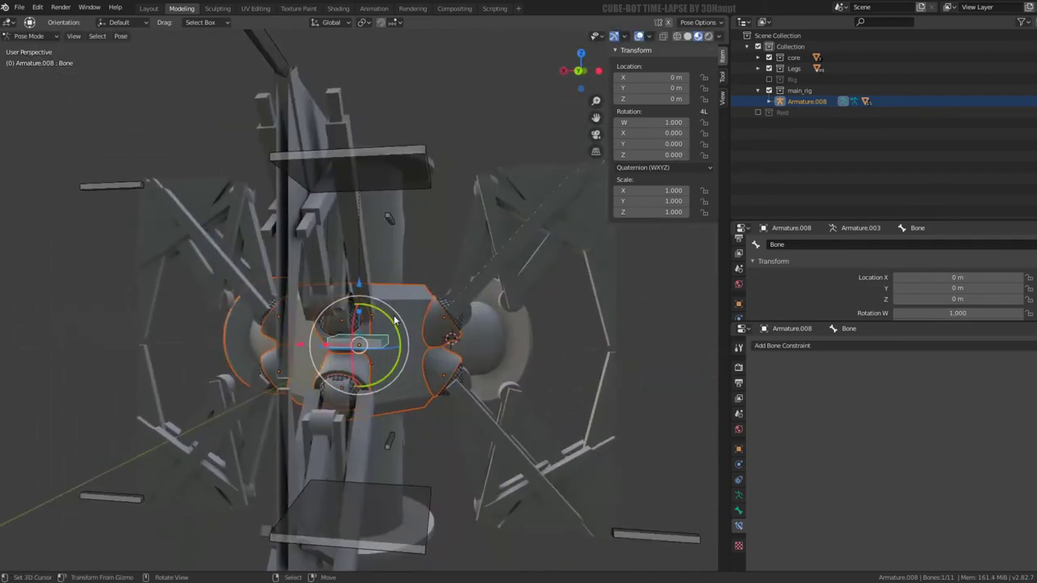
{"action": "mouse_move", "coordinate": [395, 321]}
{"action": "middle_mouse_down"}
{"action": "mouse_move", "coordinate": [368, 263]}
{"action": "mouse_move", "coordinate": [394, 288]}
{"action": "middle_mouse_up"}
Step: Reselect only Armature.008 in Object Mode and return to Pose Mode
{"action": "key", "text": "g"}
{"action": "key", "text": "y"}
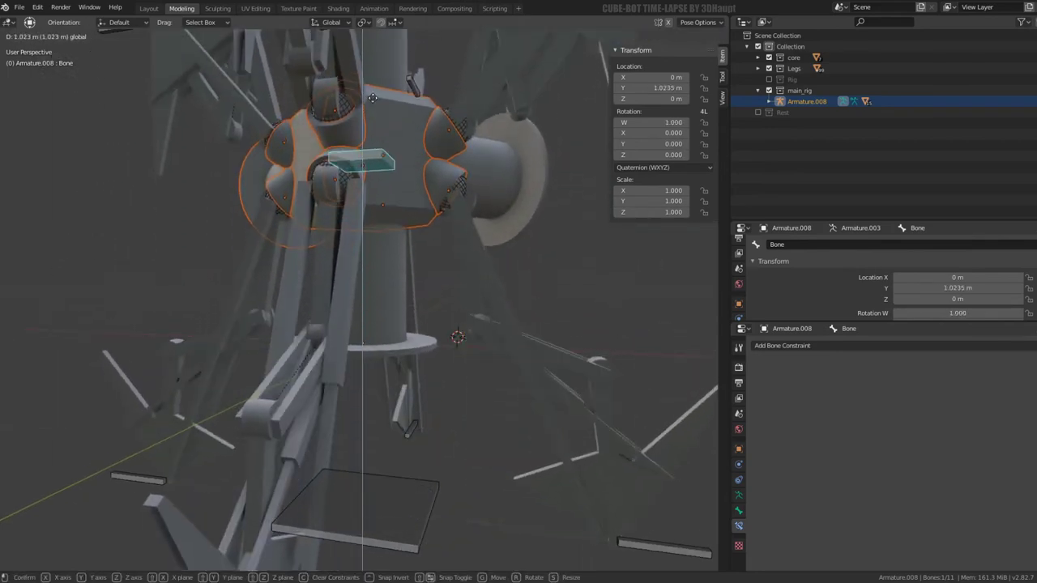
{"action": "key", "text": "Escape"}
{"action": "middle_click_drag", "start_coordinate": [371, 98], "coordinate": [378, 176]}
{"action": "scroll", "coordinate": [415, 208], "scroll_direction": "down", "scroll_amount": 3}
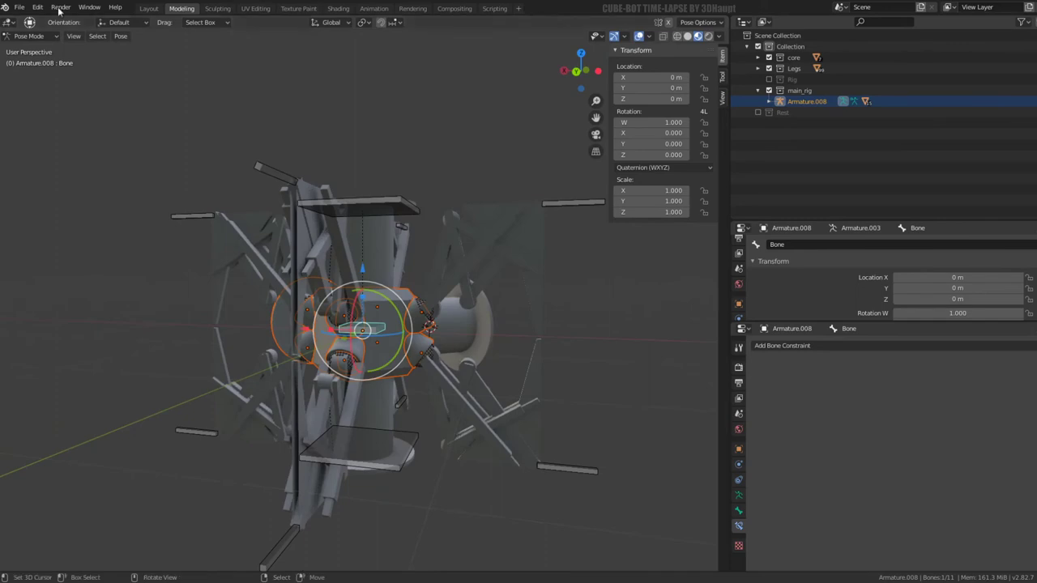
{"action": "left_click", "coordinate": [41, 53]}
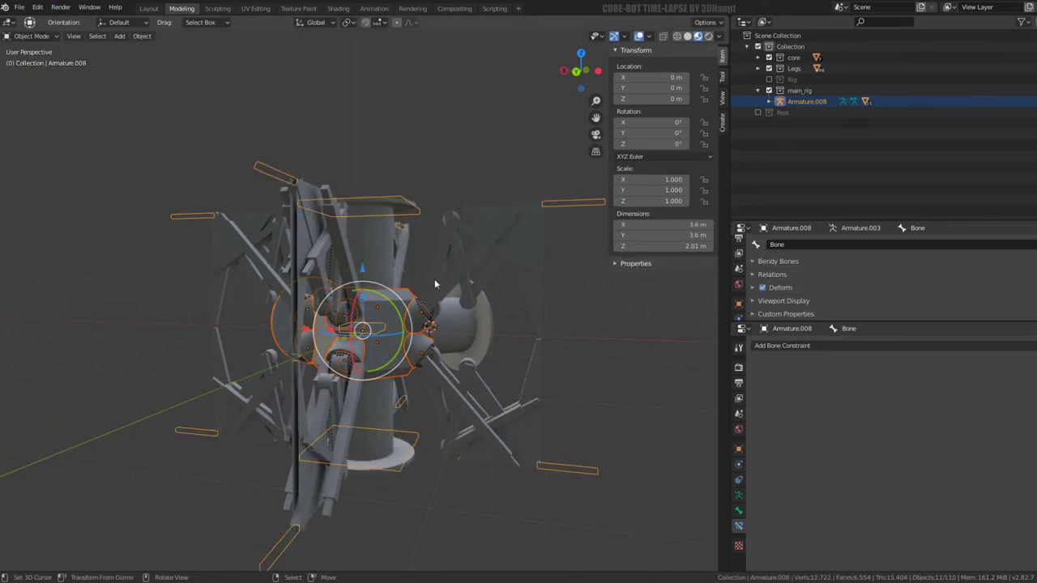
{"action": "middle_click_drag", "start_coordinate": [435, 284], "coordinate": [387, 337]}
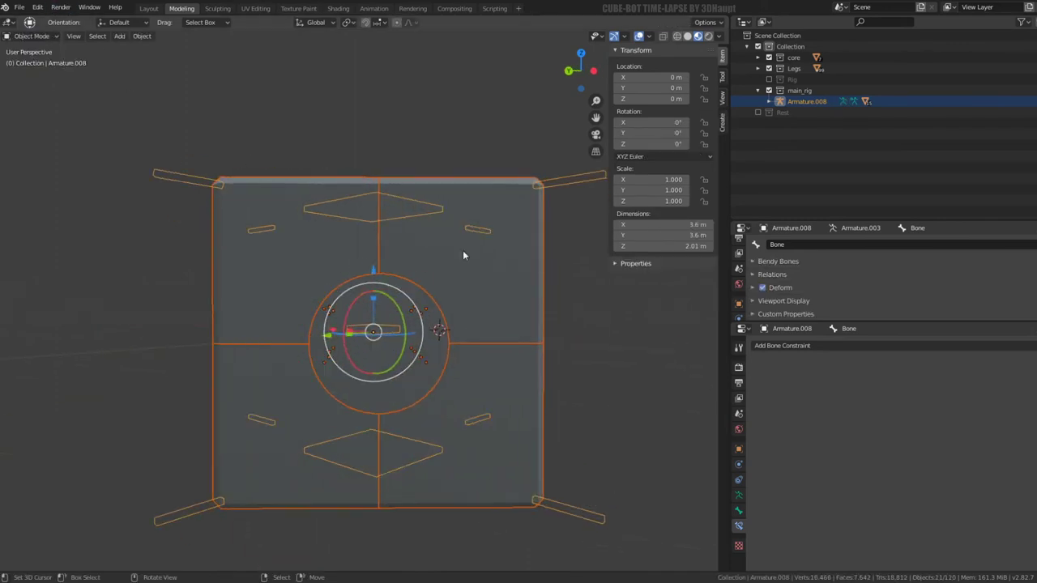
{"action": "left_click", "coordinate": [427, 203]}
{"action": "left_click", "coordinate": [389, 209]}
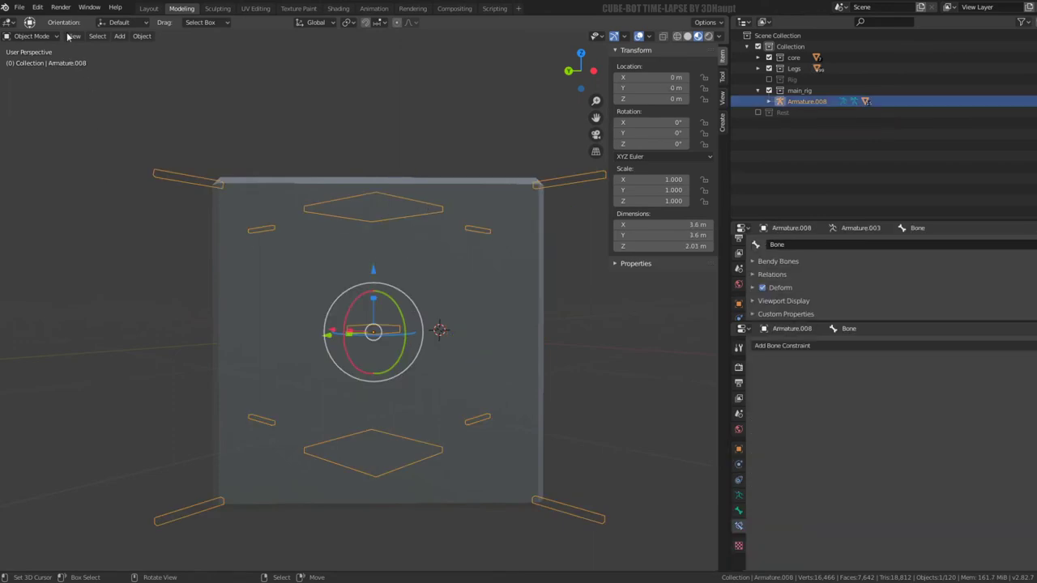
{"action": "left_click", "coordinate": [45, 73]}
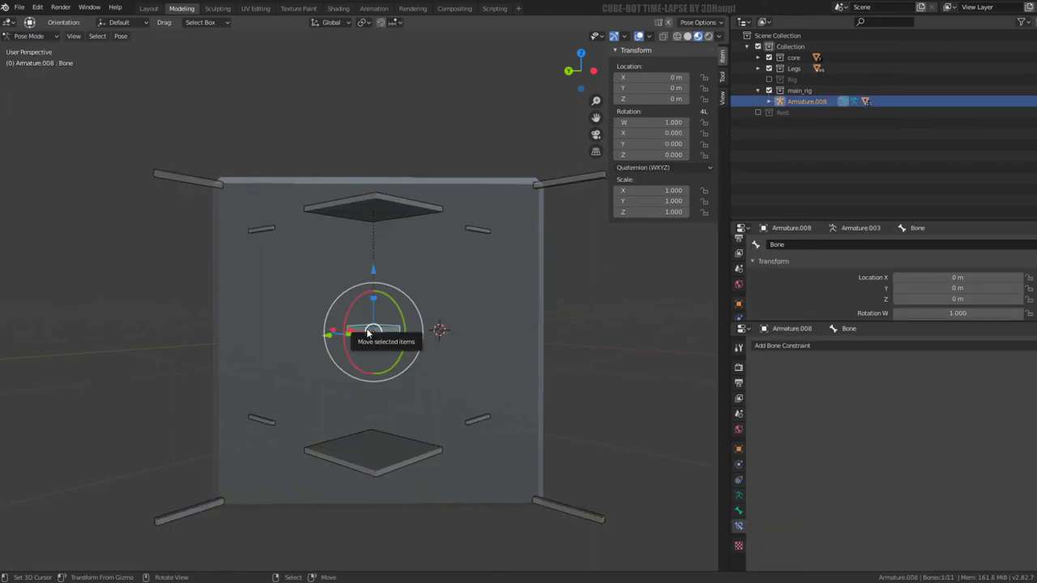
Step: Raise the body bone along Z to about 1.02 m, the core following it
{"action": "left_click_drag", "start_coordinate": [382, 272], "coordinate": [373, 89]}
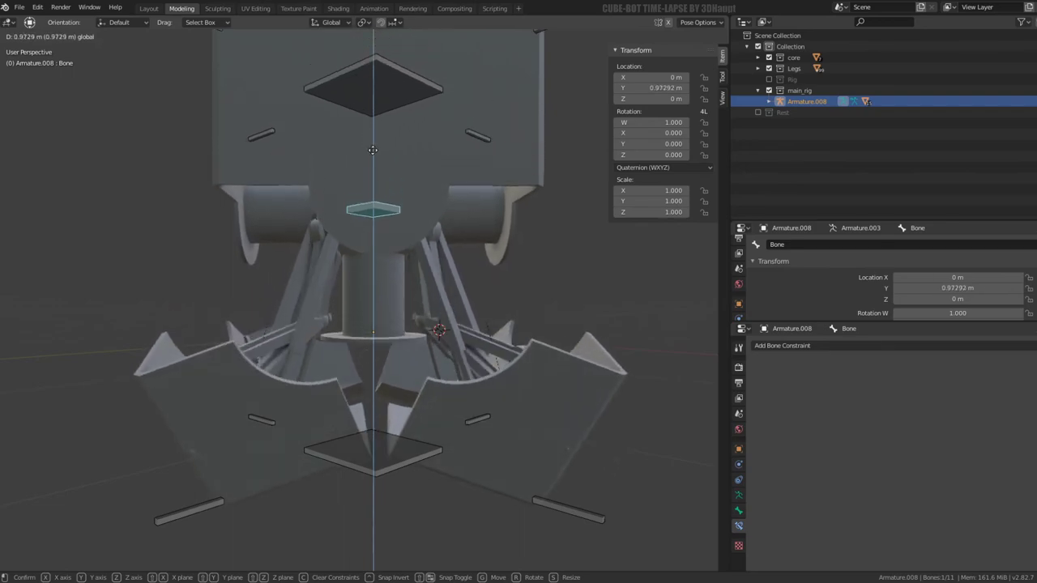
{"action": "left_click_drag", "start_coordinate": [372, 89], "coordinate": [407, 186]}
{"action": "mouse_move", "coordinate": [406, 186]}
{"action": "middle_mouse_down"}
{"action": "mouse_move", "coordinate": [267, 182]}
{"action": "mouse_move", "coordinate": [453, 202]}
{"action": "mouse_move", "coordinate": [280, 188]}
{"action": "middle_mouse_up"}
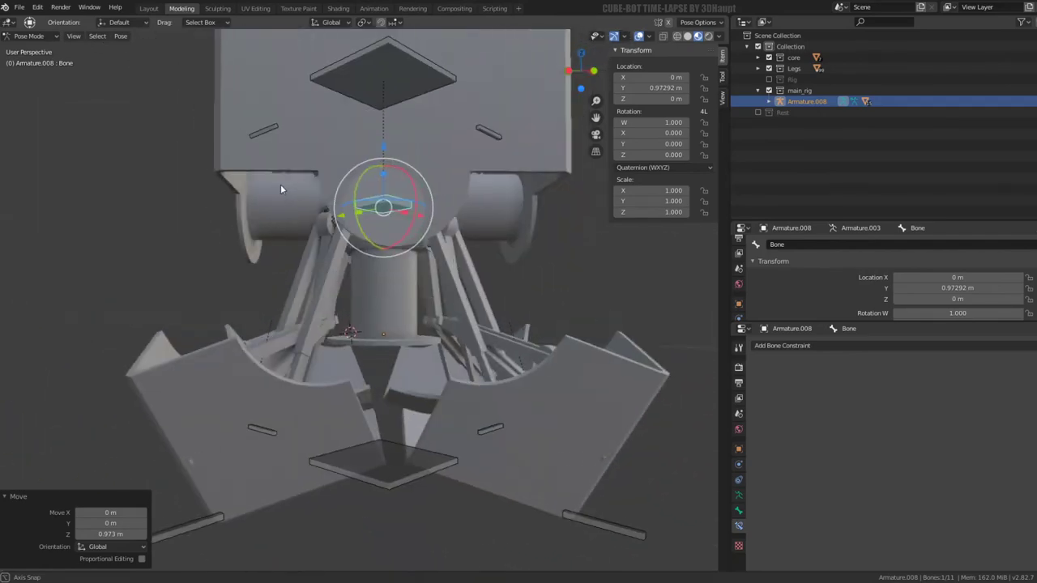
{"action": "key", "text": "g"}
{"action": "key", "text": "z"}
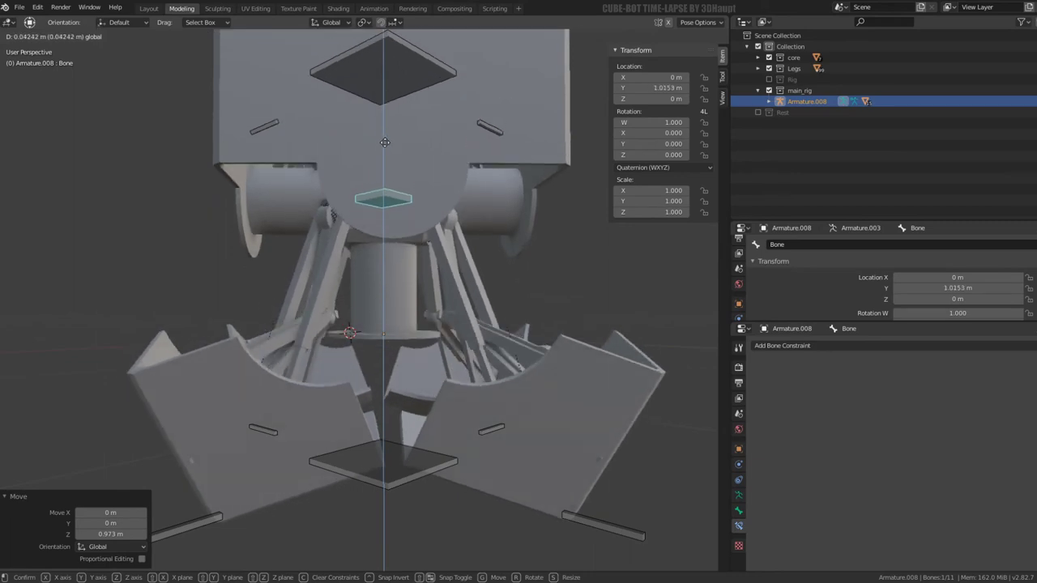
{"action": "left_click", "coordinate": [344, 162]}
{"action": "scroll", "coordinate": [345, 162], "scroll_direction": "down", "scroll_amount": 5}
{"action": "scroll", "coordinate": [410, 241], "scroll_direction": "up", "scroll_amount": 3}
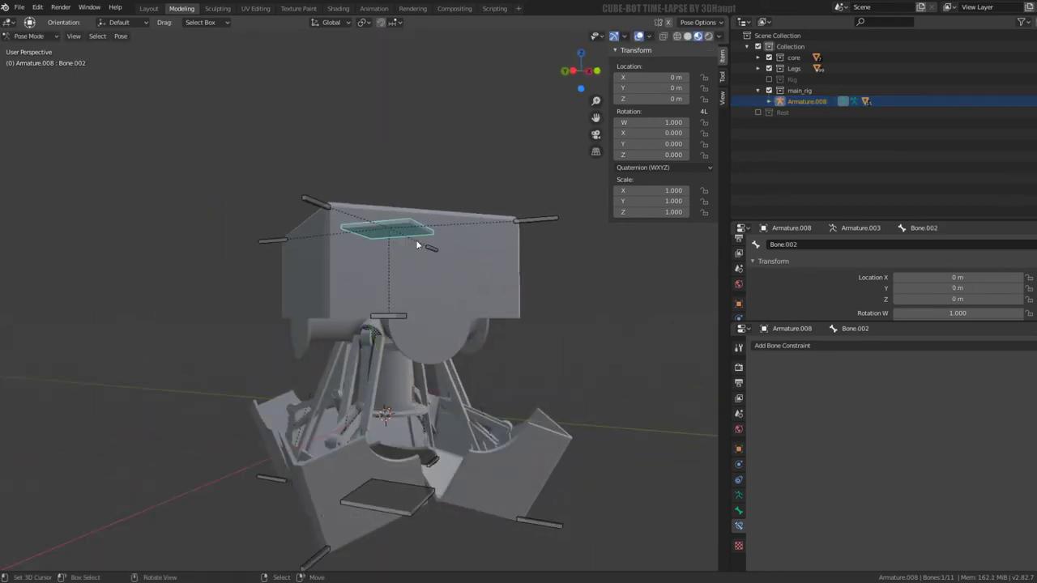
Step: Lift Bone.002 along the vertical axis to a raised position
{"action": "key", "text": "g"}
{"action": "key", "text": "z"}
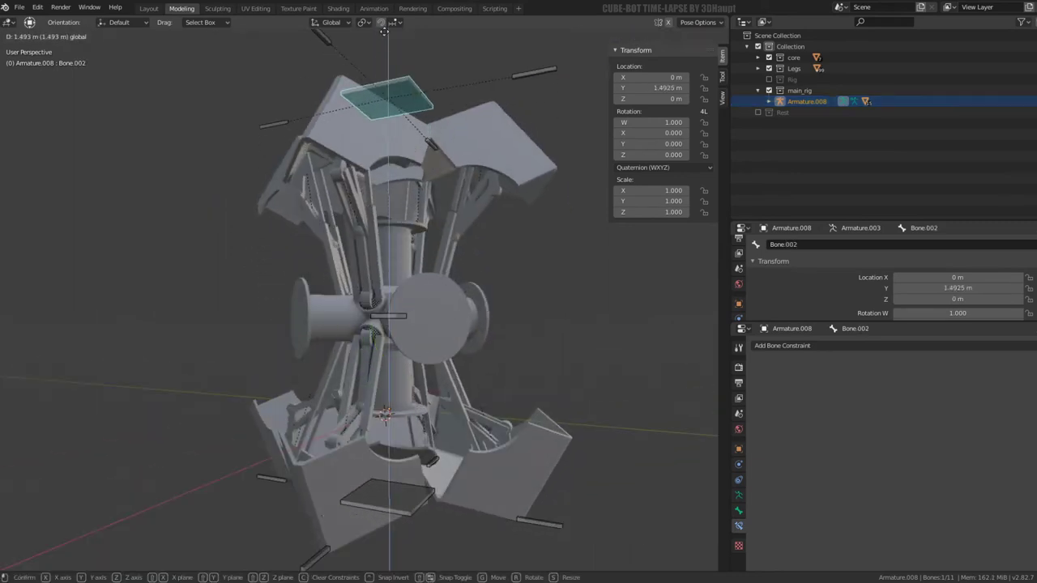
{"action": "left_click", "coordinate": [384, 73]}
{"action": "mouse_move", "coordinate": [384, 73]}
{"action": "middle_mouse_down"}
{"action": "mouse_move", "coordinate": [368, 156]}
{"action": "mouse_move", "coordinate": [373, 262]}
{"action": "mouse_move", "coordinate": [441, 307]}
{"action": "mouse_move", "coordinate": [426, 330]}
{"action": "mouse_move", "coordinate": [446, 340]}
{"action": "mouse_move", "coordinate": [422, 340]}
{"action": "middle_mouse_up"}
{"action": "scroll", "coordinate": [373, 262], "scroll_direction": "up", "scroll_amount": 3}
{"action": "scroll", "coordinate": [446, 340], "scroll_direction": "up", "scroll_amount": 2}
Step: Test-rotate and move the body bone, cancelling each time so it stays at rest
{"action": "key", "text": "r"}
{"action": "key", "text": "r"}
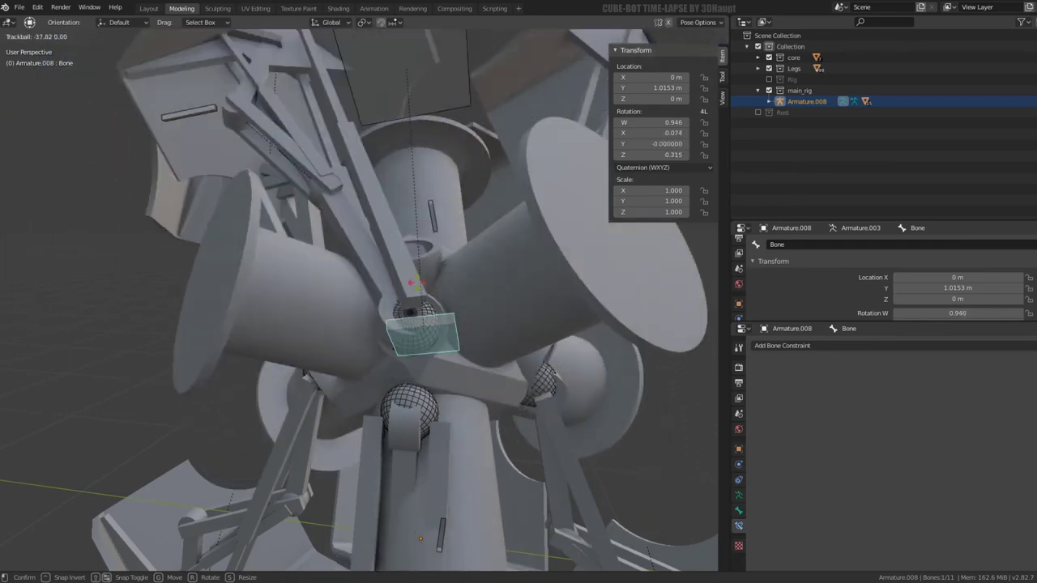
{"action": "key", "text": "Escape"}
{"action": "middle_click_drag", "start_coordinate": [421, 308], "coordinate": [416, 285]}
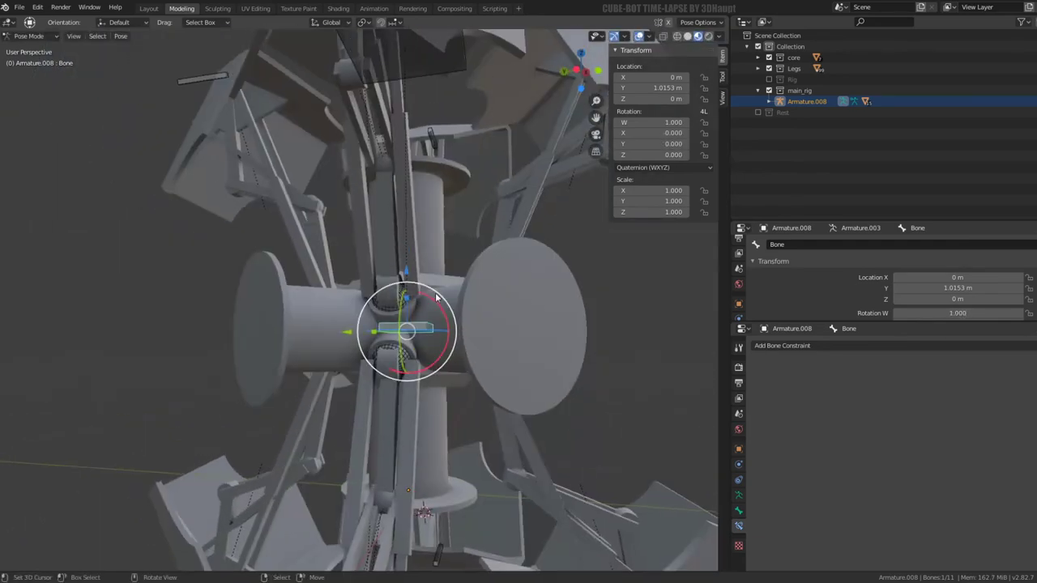
{"action": "key", "text": "r"}
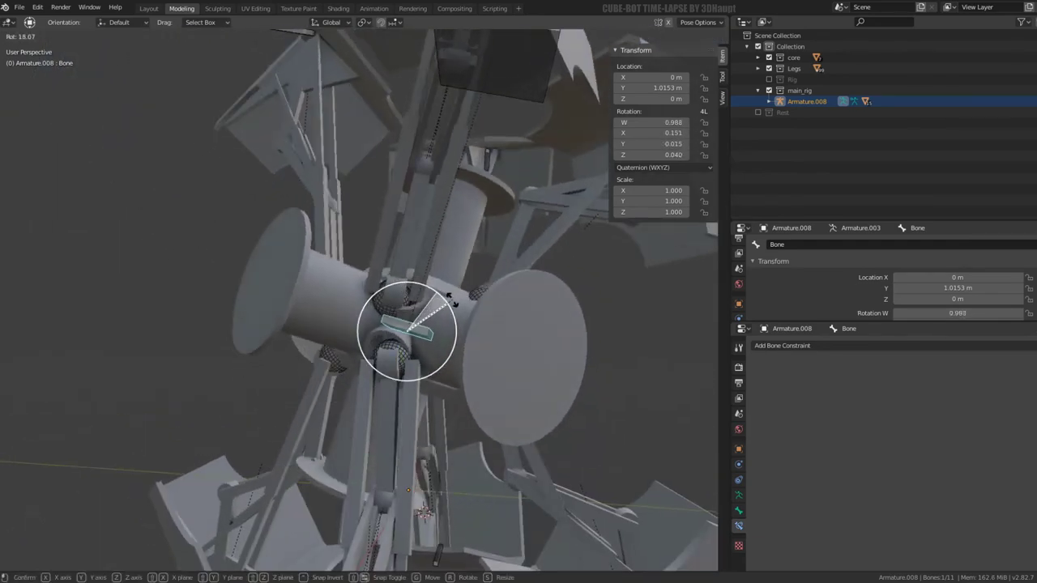
{"action": "key", "text": "Escape"}
{"action": "scroll", "coordinate": [444, 300], "scroll_direction": "down", "scroll_amount": 5}
{"action": "middle_click_drag", "start_coordinate": [445, 300], "coordinate": [455, 300]}
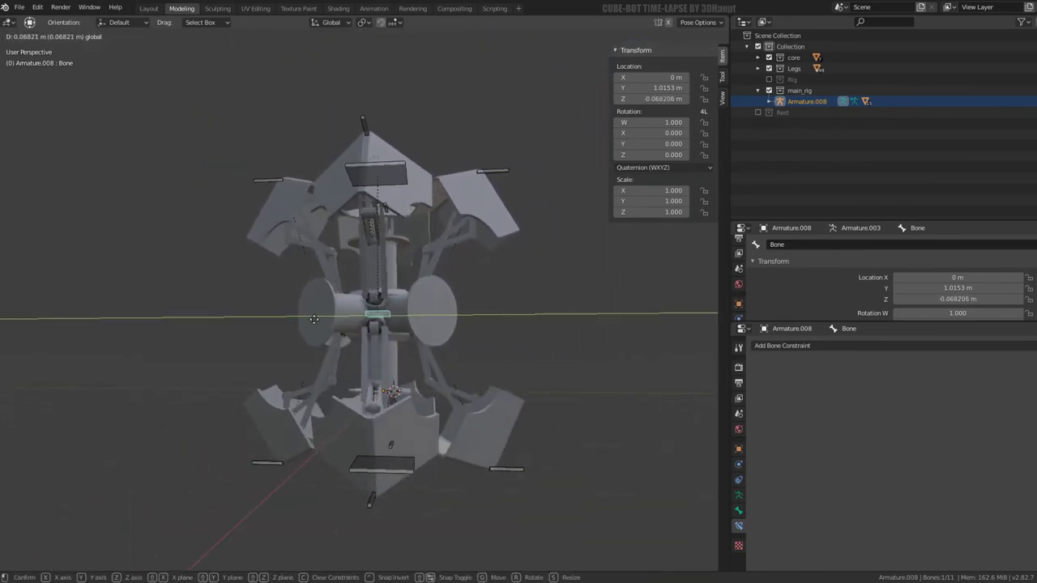
{"action": "key", "text": "Escape"}
{"action": "scroll", "coordinate": [419, 278], "scroll_direction": "up", "scroll_amount": 4}
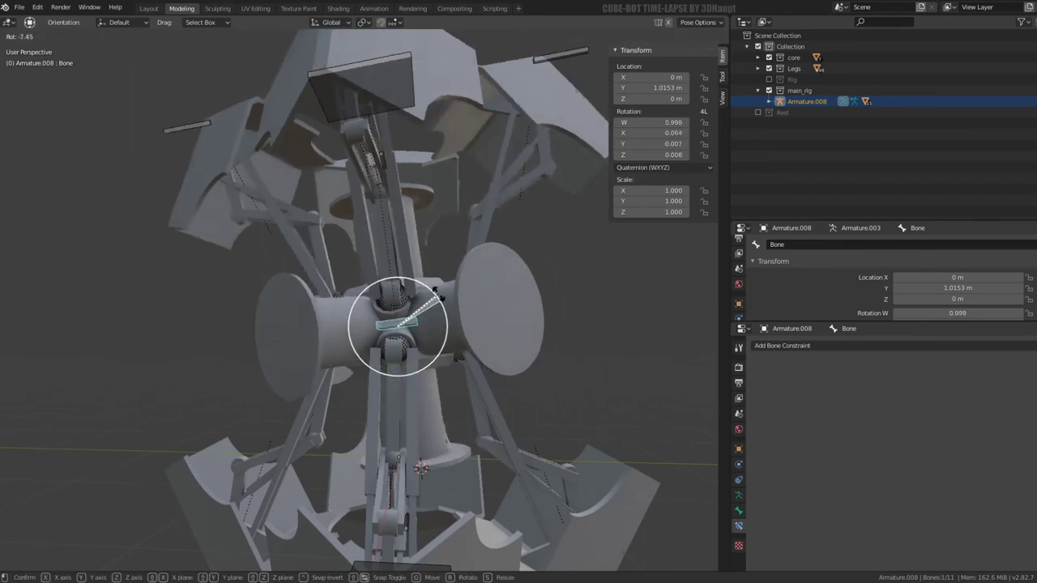
{"action": "mouse_move", "coordinate": [442, 309]}
{"action": "middle_mouse_down"}
{"action": "mouse_move", "coordinate": [404, 287]}
{"action": "mouse_move", "coordinate": [357, 311]}
{"action": "middle_mouse_up"}
{"action": "scroll", "coordinate": [404, 288], "scroll_direction": "down", "scroll_amount": 3}
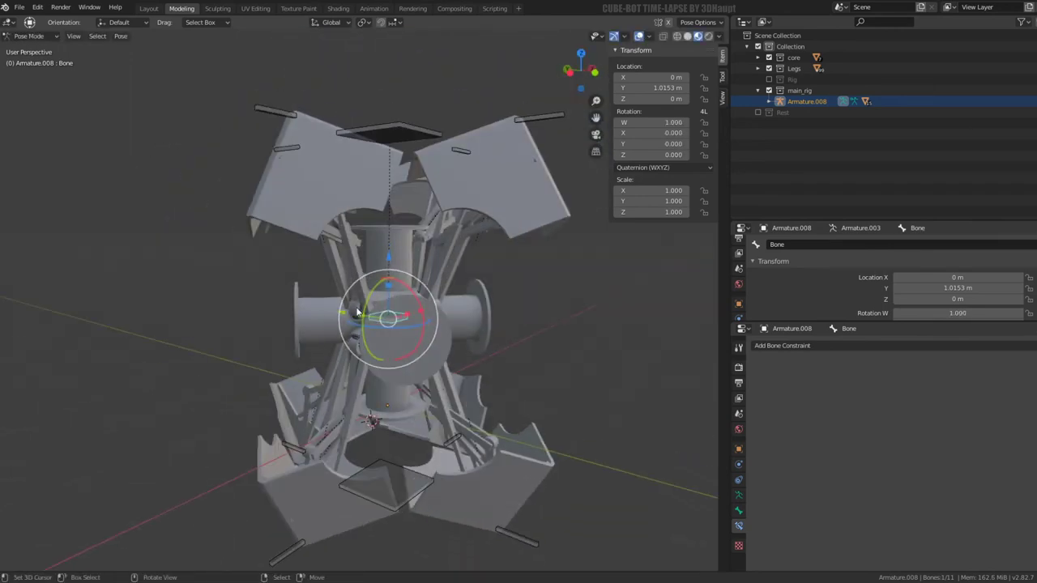
{"action": "middle_click_drag", "start_coordinate": [447, 300], "coordinate": [450, 304]}
Step: Move the body bone sideways to X −0.29 m, then cancel a second sideways move
{"action": "key", "text": "g"}
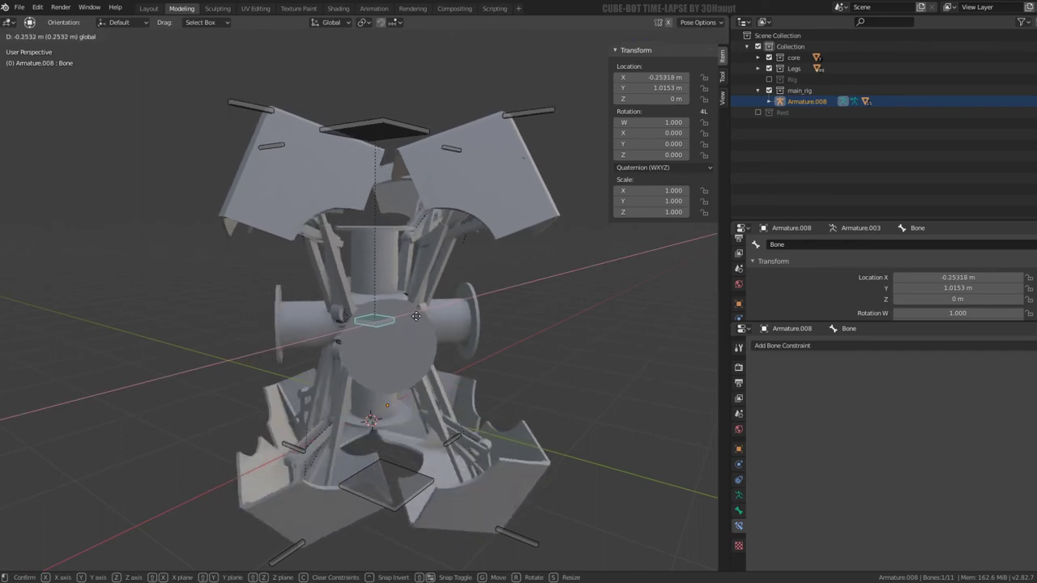
{"action": "left_click", "coordinate": [380, 332]}
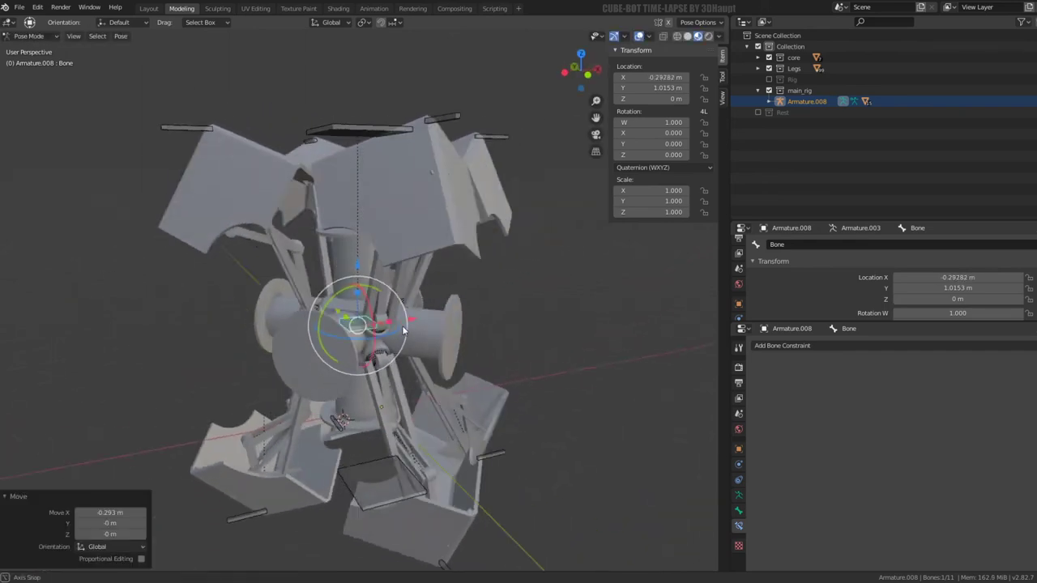
{"action": "middle_click_drag", "start_coordinate": [380, 332], "coordinate": [366, 341]}
{"action": "middle_click_drag", "start_coordinate": [415, 314], "coordinate": [433, 324]}
{"action": "key", "text": "g"}
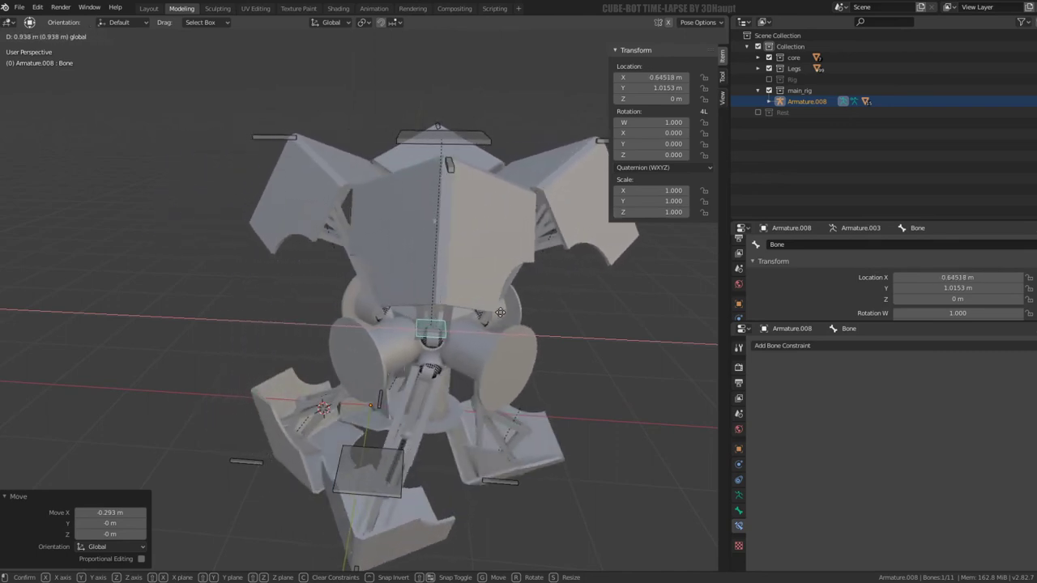
{"action": "key", "text": "Escape"}
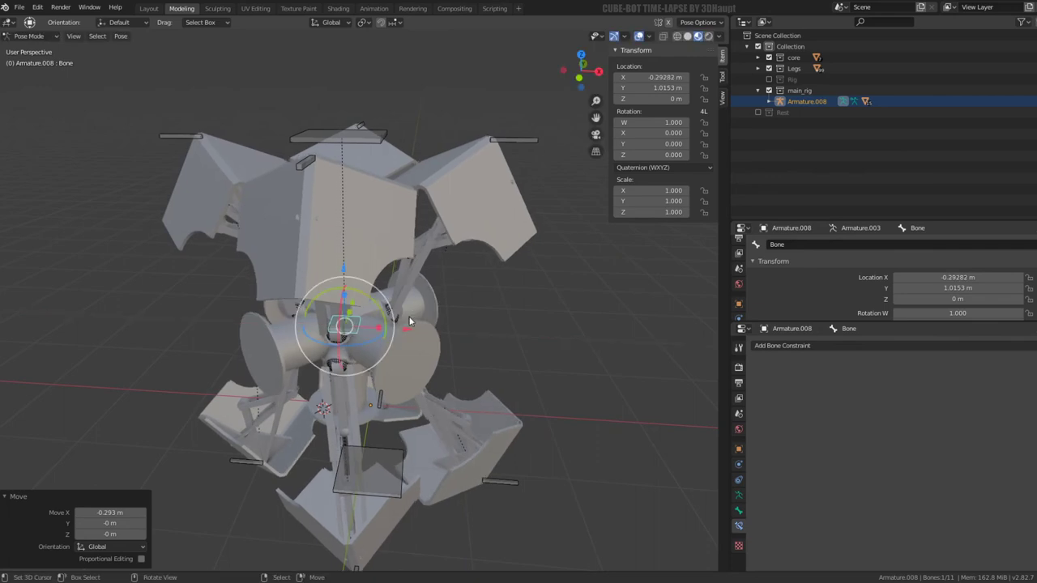
{"action": "mouse_move", "coordinate": [429, 316]}
{"action": "middle_mouse_down"}
{"action": "mouse_move", "coordinate": [394, 316]}
{"action": "mouse_move", "coordinate": [457, 286]}
{"action": "middle_mouse_up"}
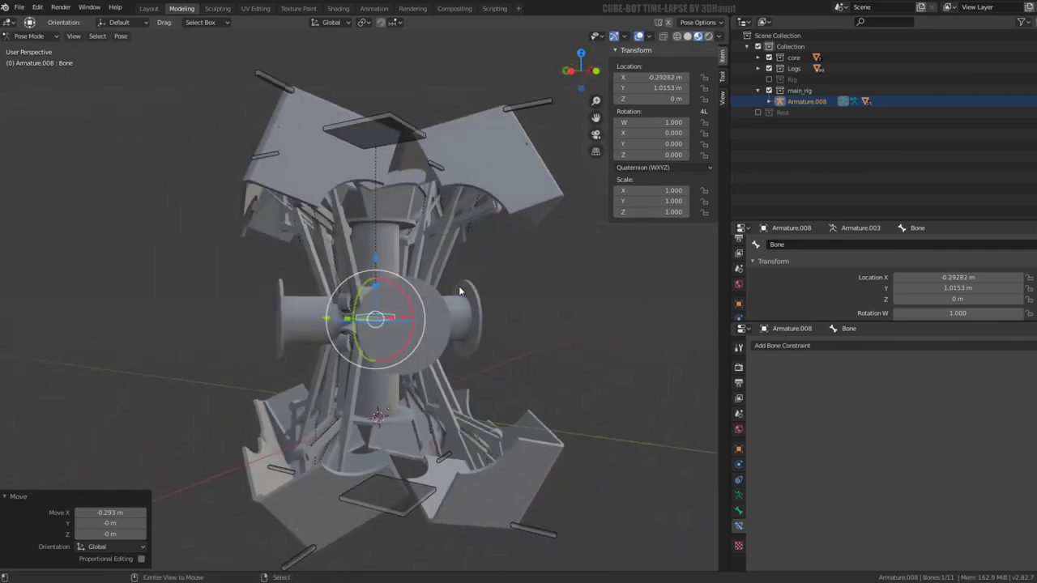
{"action": "left_click", "coordinate": [459, 291]}
Step: Clear the body bone's location, raise it to about 0.94 m and turn it −27.3° about Z
{"action": "key", "text": "alt+g"}
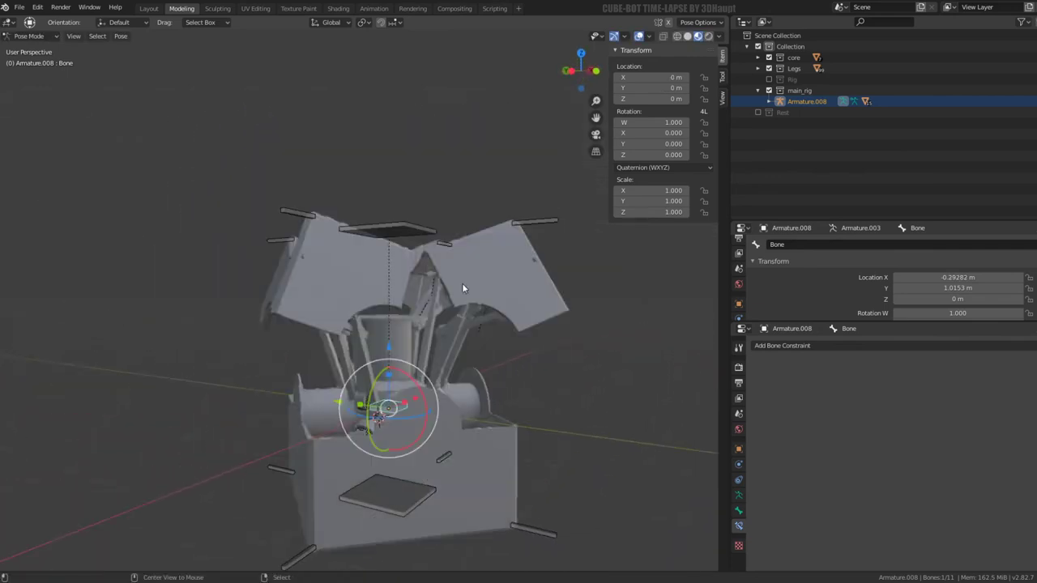
{"action": "left_click_drag", "start_coordinate": [395, 372], "coordinate": [408, 267]}
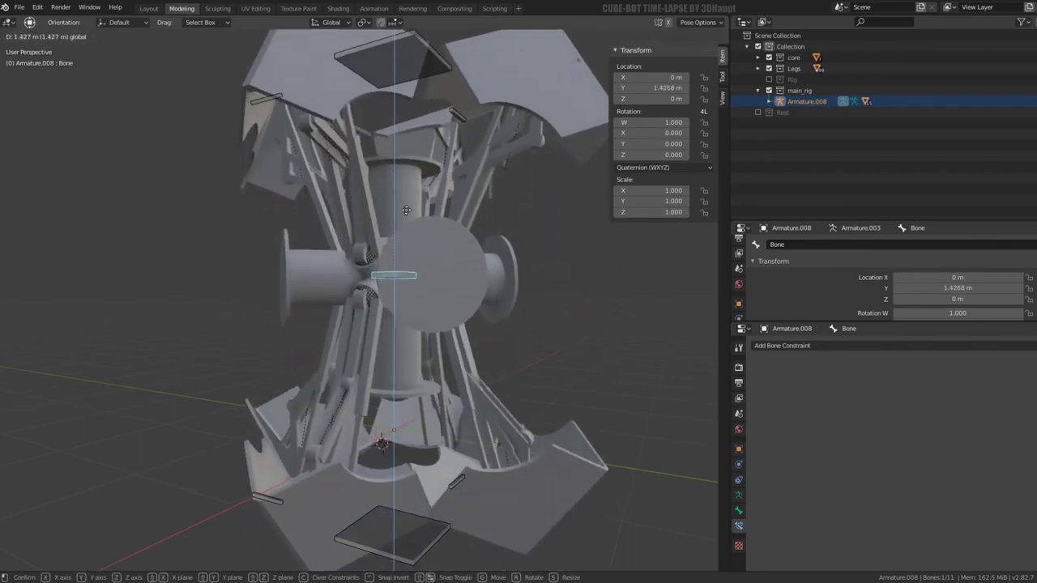
{"action": "left_click", "coordinate": [408, 267]}
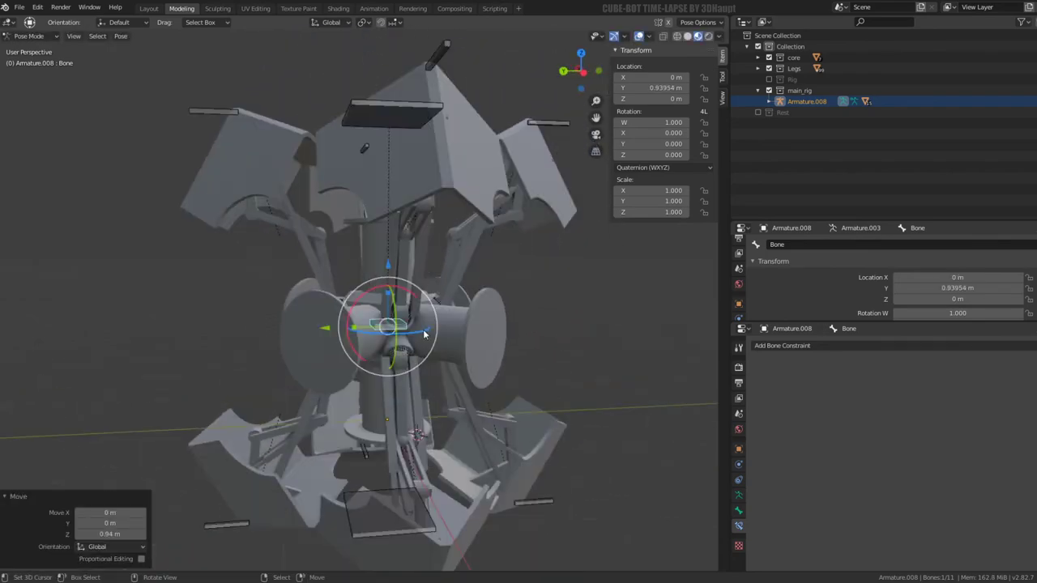
{"action": "left_click_drag", "start_coordinate": [424, 332], "coordinate": [405, 341]}
{"action": "middle_click_drag", "start_coordinate": [405, 340], "coordinate": [417, 308]}
Step: Hide the main_rig collection and show the Rig collection in the Outliner
{"action": "scroll", "coordinate": [417, 308], "scroll_direction": "up", "scroll_amount": 2}
{"action": "left_click", "coordinate": [767, 90]}
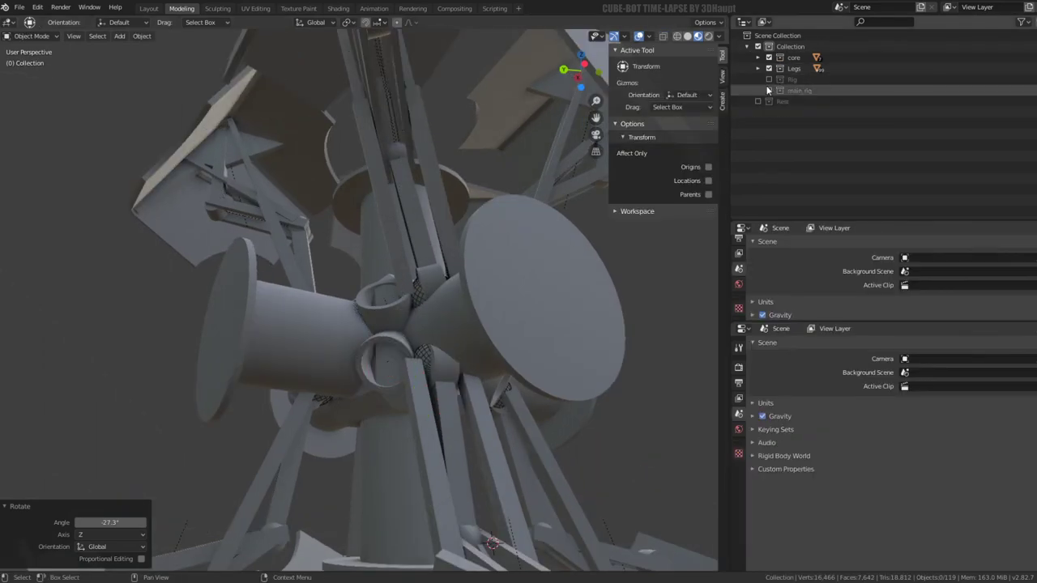
{"action": "left_click", "coordinate": [769, 79]}
{"action": "mouse_move", "coordinate": [421, 243]}
{"action": "middle_mouse_down"}
{"action": "mouse_move", "coordinate": [397, 239]}
{"action": "mouse_move", "coordinate": [345, 171]}
{"action": "middle_mouse_up"}
Step: Select Armature.006's hub bone Bone.015 and switch the armature into Pose Mode
{"action": "scroll", "coordinate": [398, 238], "scroll_direction": "up", "scroll_amount": 2}
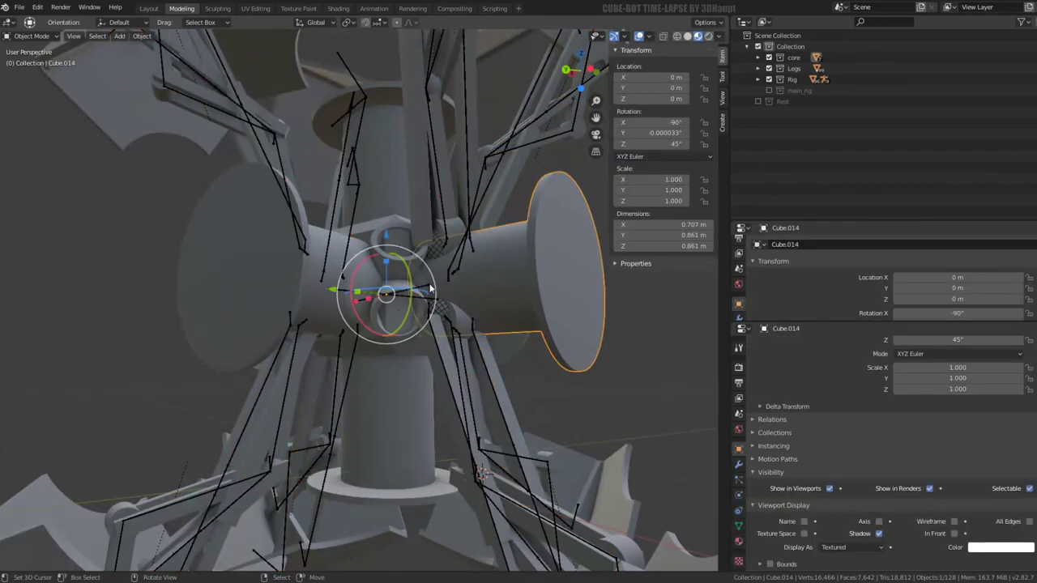
{"action": "left_click", "coordinate": [427, 287]}
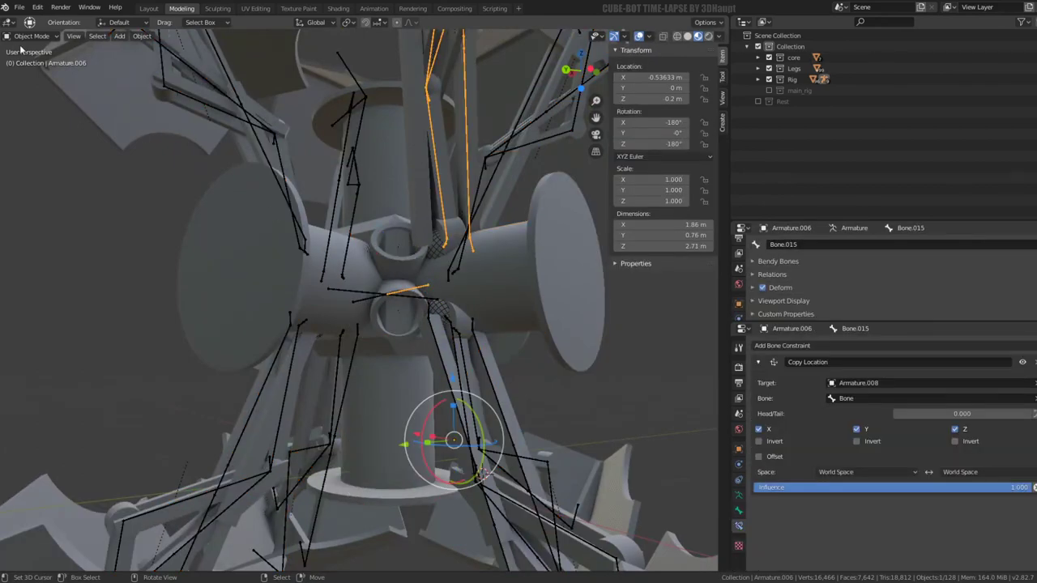
{"action": "left_click", "coordinate": [30, 72]}
{"action": "mouse_move", "coordinate": [381, 234]}
{"action": "middle_mouse_down"}
{"action": "mouse_move", "coordinate": [339, 263]}
{"action": "mouse_move", "coordinate": [380, 194]}
{"action": "mouse_move", "coordinate": [407, 258]}
{"action": "mouse_move", "coordinate": [400, 265]}
{"action": "mouse_move", "coordinate": [437, 243]}
{"action": "middle_mouse_up"}
{"action": "scroll", "coordinate": [339, 263], "scroll_direction": "up", "scroll_amount": 2}
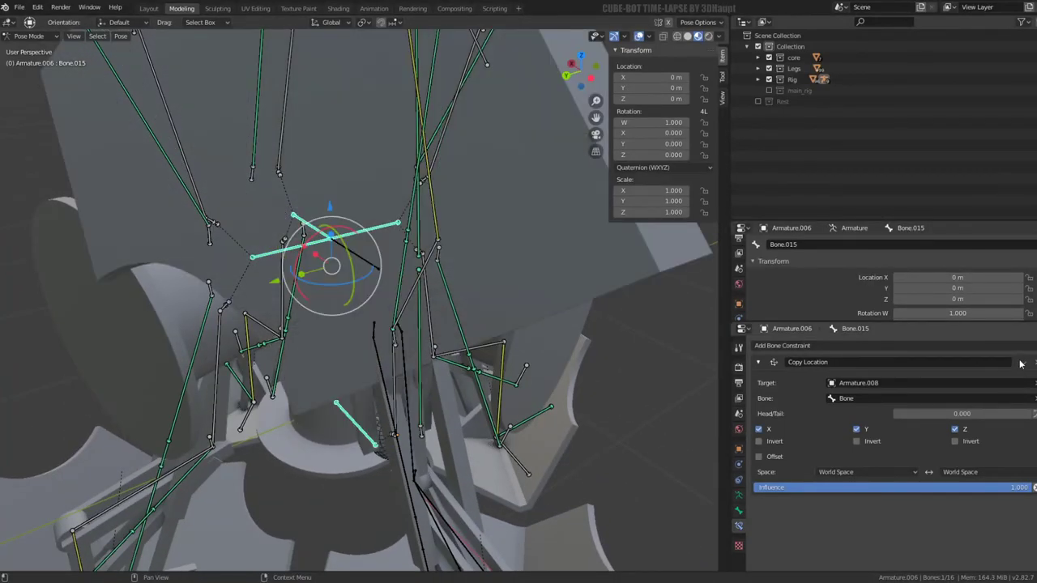
{"action": "middle_click_drag", "start_coordinate": [448, 260], "coordinate": [432, 220]}
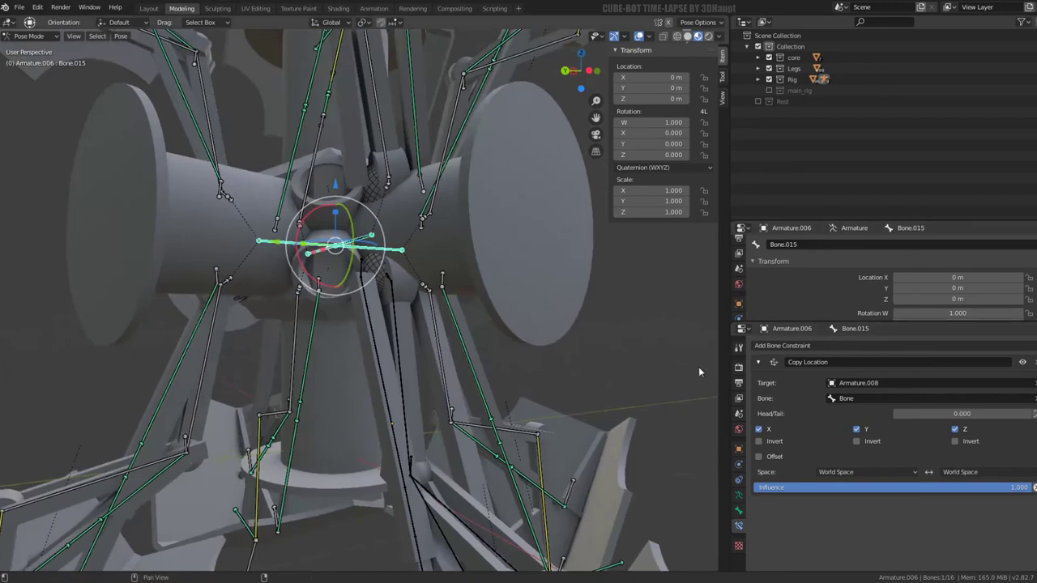
{"action": "middle_click_drag", "start_coordinate": [502, 307], "coordinate": [355, 190]}
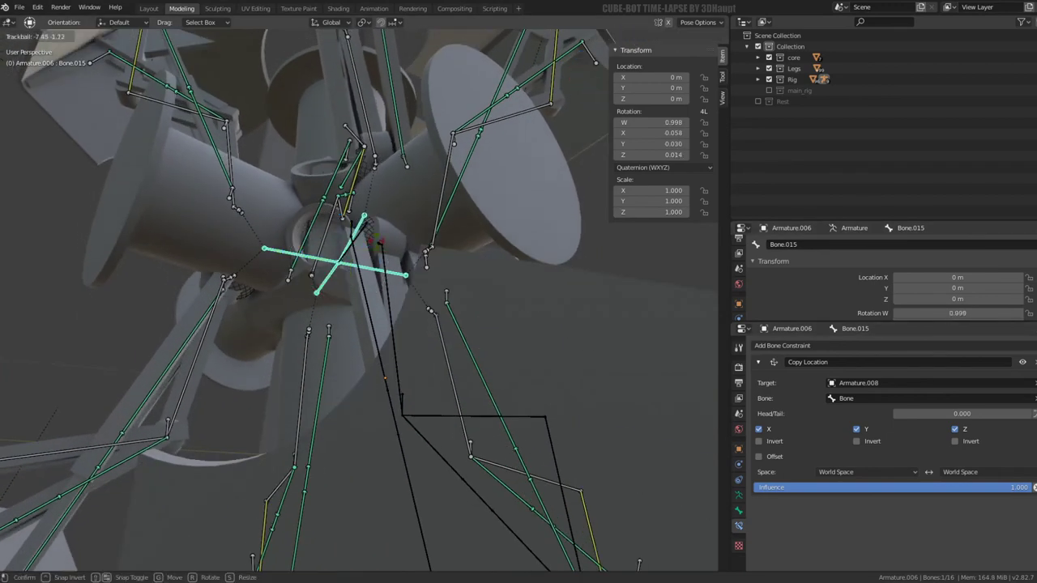
{"action": "mouse_move", "coordinate": [375, 247]}
{"action": "middle_mouse_down"}
{"action": "mouse_move", "coordinate": [384, 297]}
{"action": "mouse_move", "coordinate": [357, 259]}
{"action": "middle_mouse_up"}
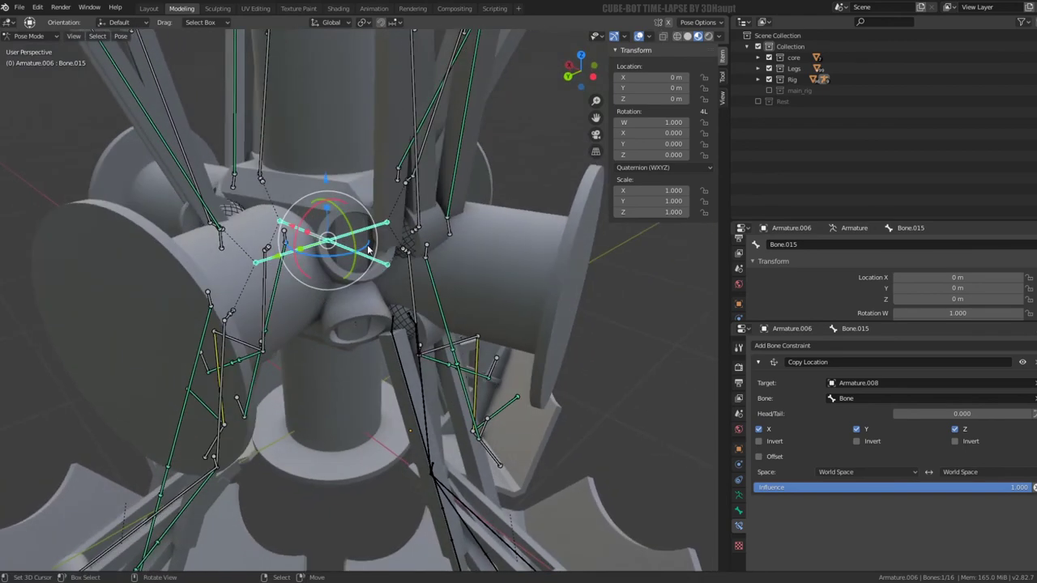
{"action": "key", "text": "r"}
{"action": "key", "text": "z"}
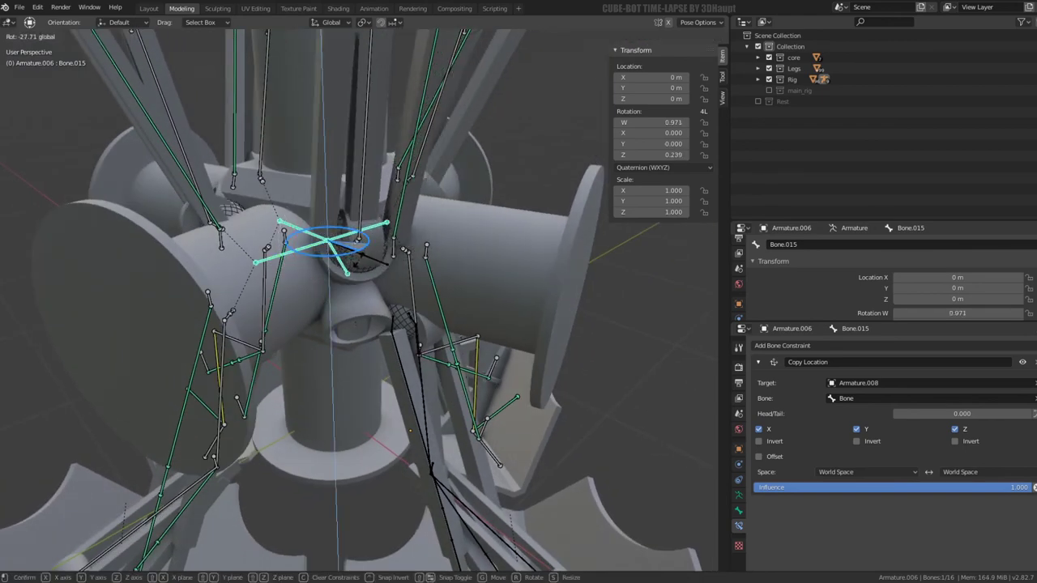
{"action": "key", "text": "Escape"}
{"action": "mouse_move", "coordinate": [356, 259]}
{"action": "middle_mouse_down"}
{"action": "mouse_move", "coordinate": [373, 220]}
{"action": "mouse_move", "coordinate": [366, 234]}
{"action": "middle_mouse_up"}
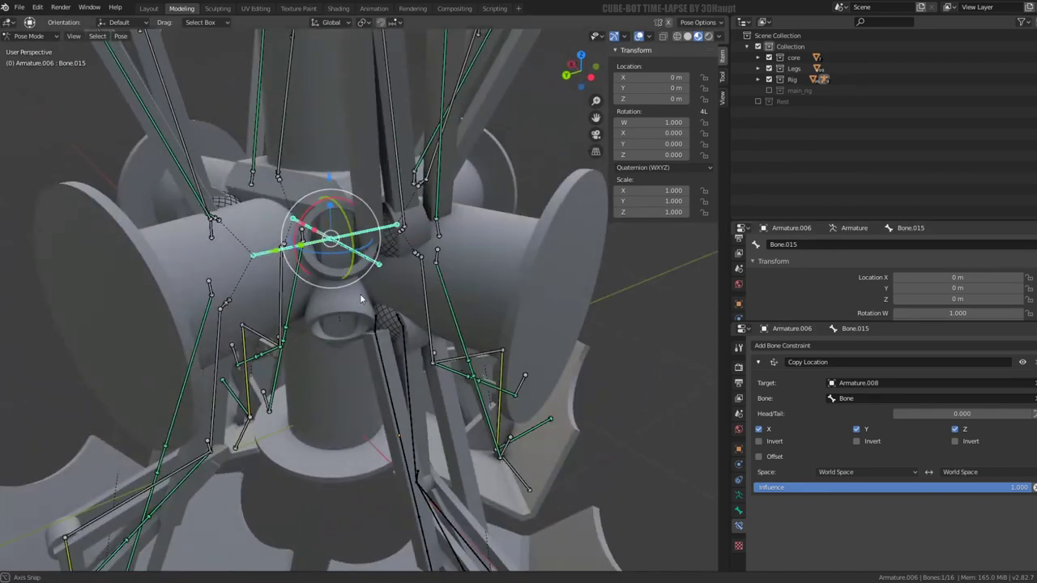
{"action": "middle_click_drag", "start_coordinate": [368, 223], "coordinate": [366, 215]}
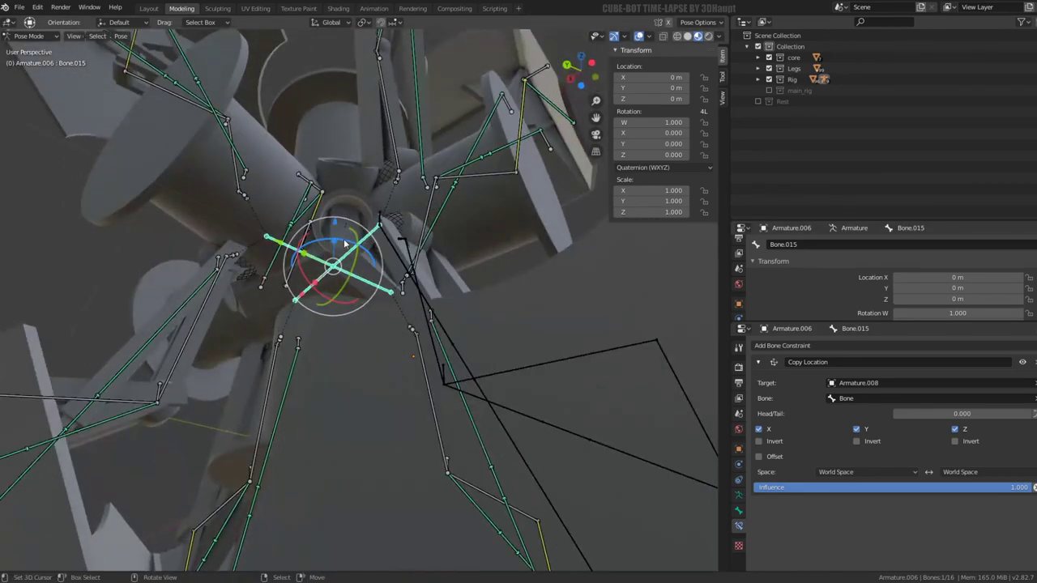
{"action": "key", "text": "r"}
{"action": "key", "text": "z"}
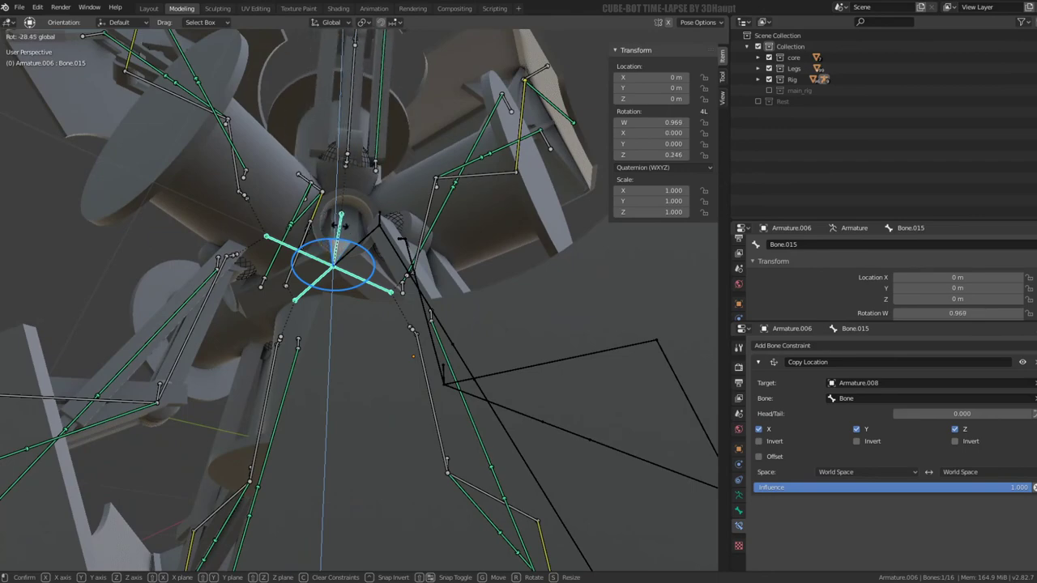
{"action": "key", "text": "Escape"}
{"action": "middle_click_drag", "start_coordinate": [340, 225], "coordinate": [350, 234]}
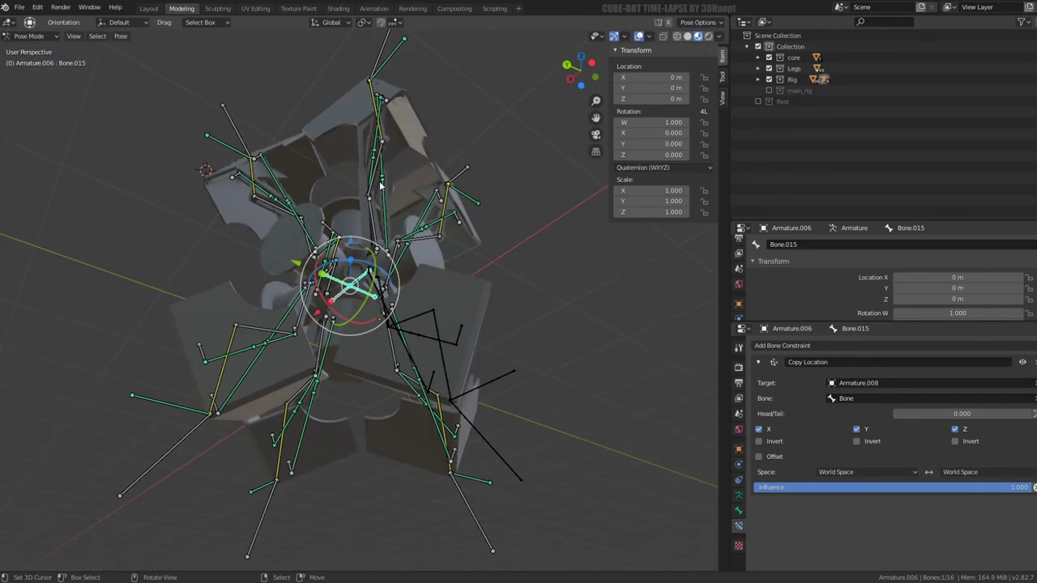
{"action": "scroll", "coordinate": [350, 235], "scroll_direction": "up", "scroll_amount": 5}
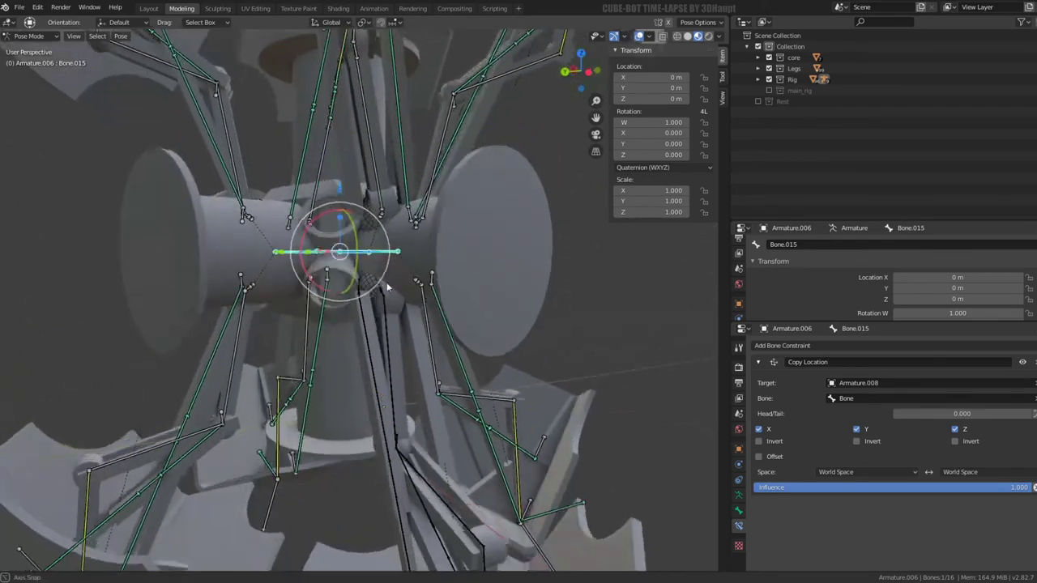
{"action": "mouse_move", "coordinate": [386, 282]}
{"action": "middle_mouse_down"}
{"action": "mouse_move", "coordinate": [391, 315]}
{"action": "mouse_move", "coordinate": [369, 209]}
{"action": "middle_mouse_up"}
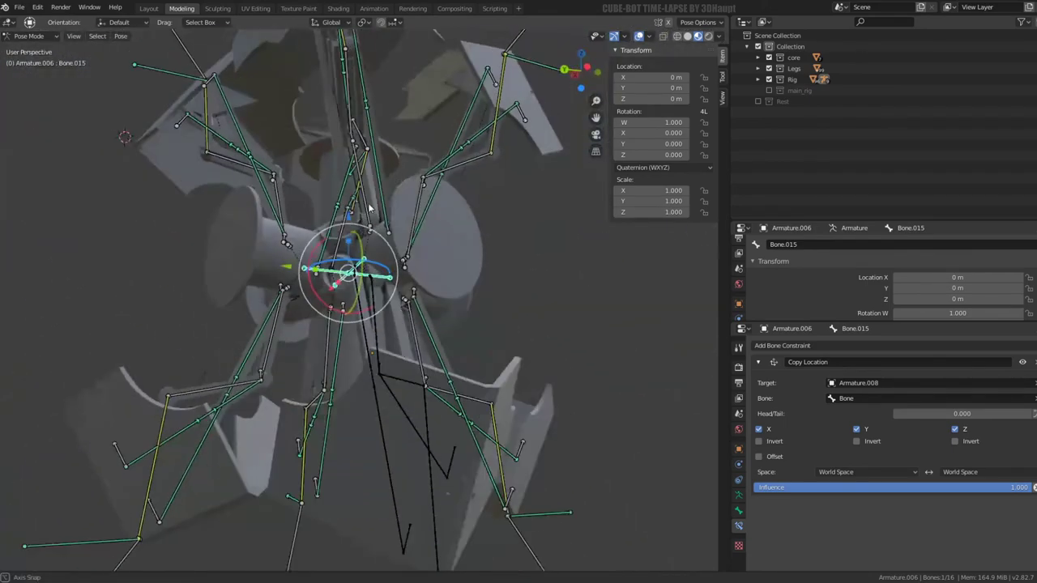
{"action": "key", "text": "r"}
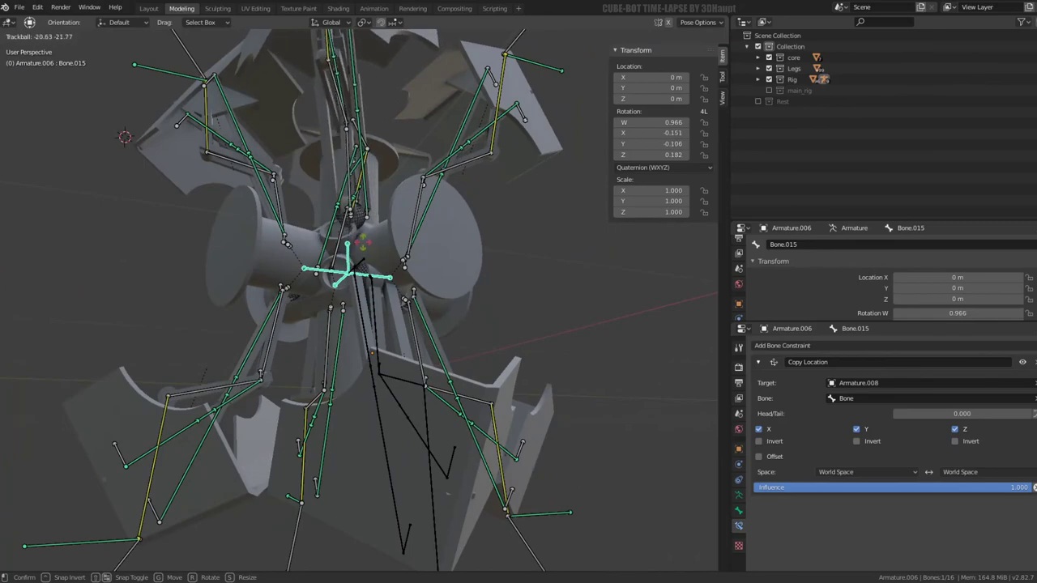
{"action": "key", "text": "Escape"}
{"action": "key", "text": "r"}
{"action": "key", "text": "z"}
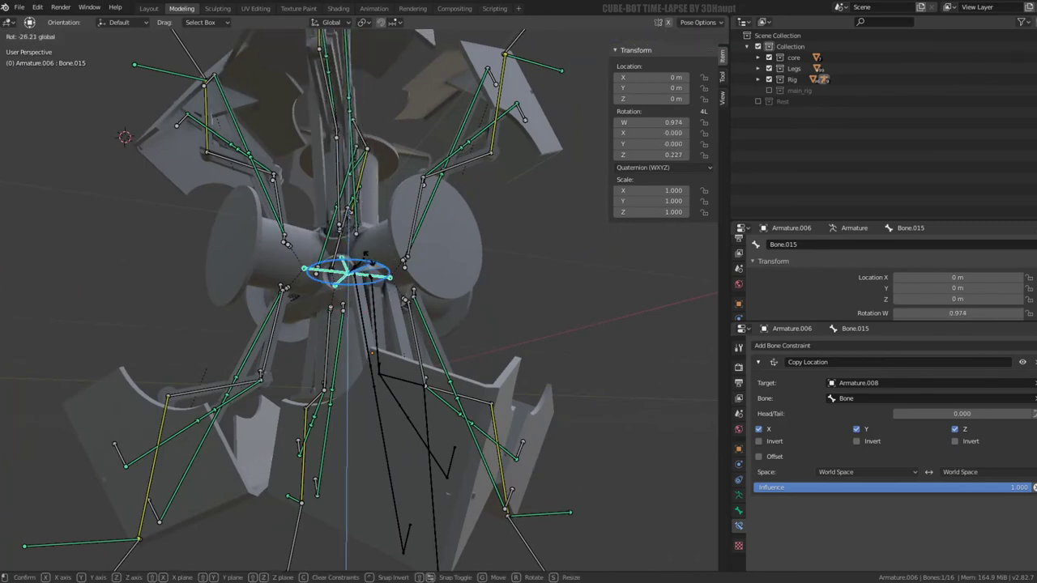
{"action": "key", "text": "Escape"}
Step: Test-turn Bone.015 about Z, cancel to keep it at rest, and collapse its Copy Location panel
{"action": "scroll", "coordinate": [348, 272], "scroll_direction": "up", "scroll_amount": 3}
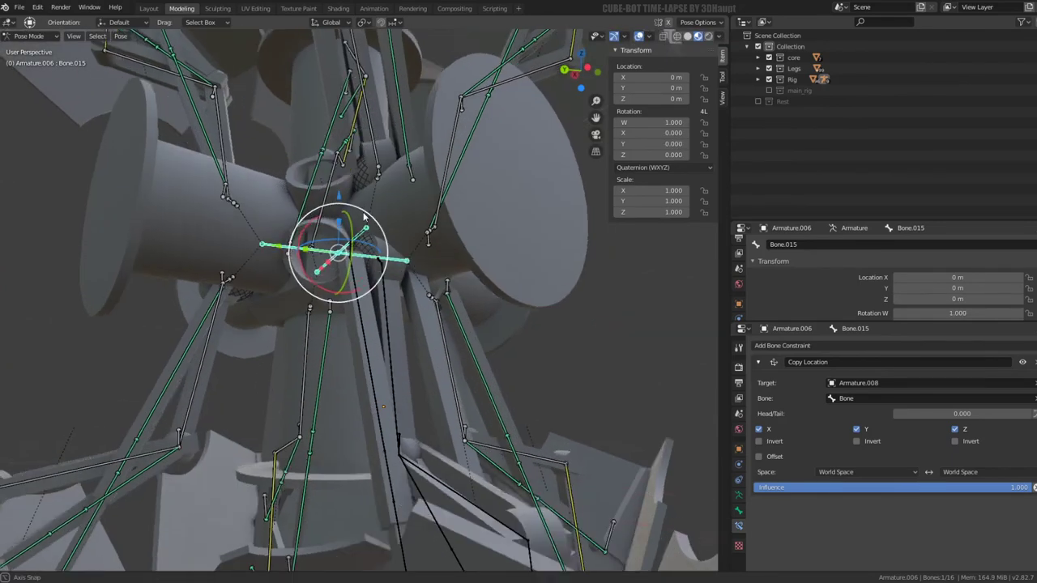
{"action": "middle_click_drag", "start_coordinate": [349, 271], "coordinate": [357, 227]}
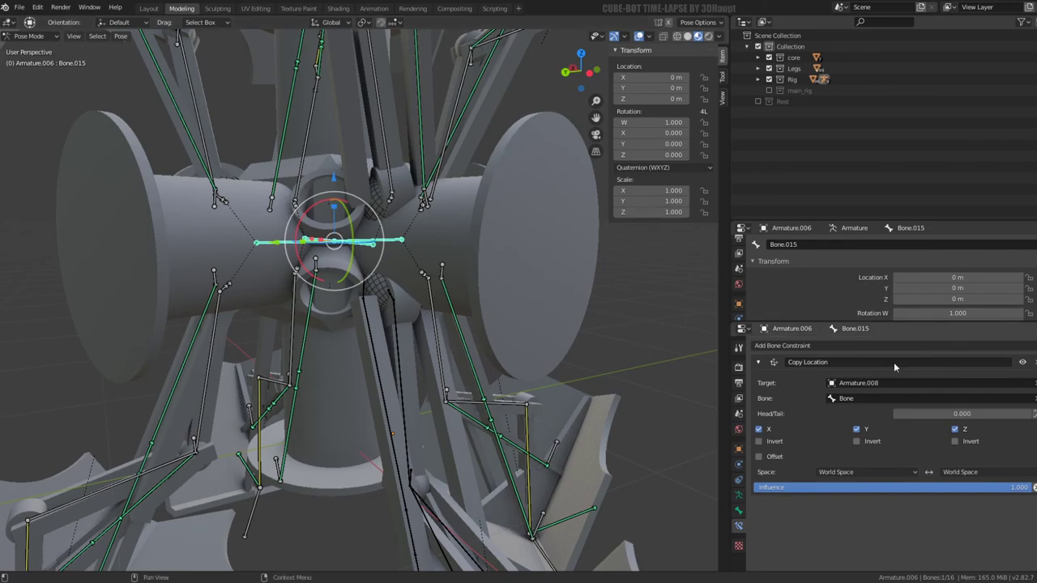
{"action": "mouse_move", "coordinate": [559, 133]}
{"action": "middle_mouse_down"}
{"action": "mouse_move", "coordinate": [229, 237]}
{"action": "mouse_move", "coordinate": [421, 228]}
{"action": "mouse_move", "coordinate": [382, 278]}
{"action": "middle_mouse_up"}
{"action": "left_click_drag", "start_coordinate": [346, 278], "coordinate": [339, 281]}
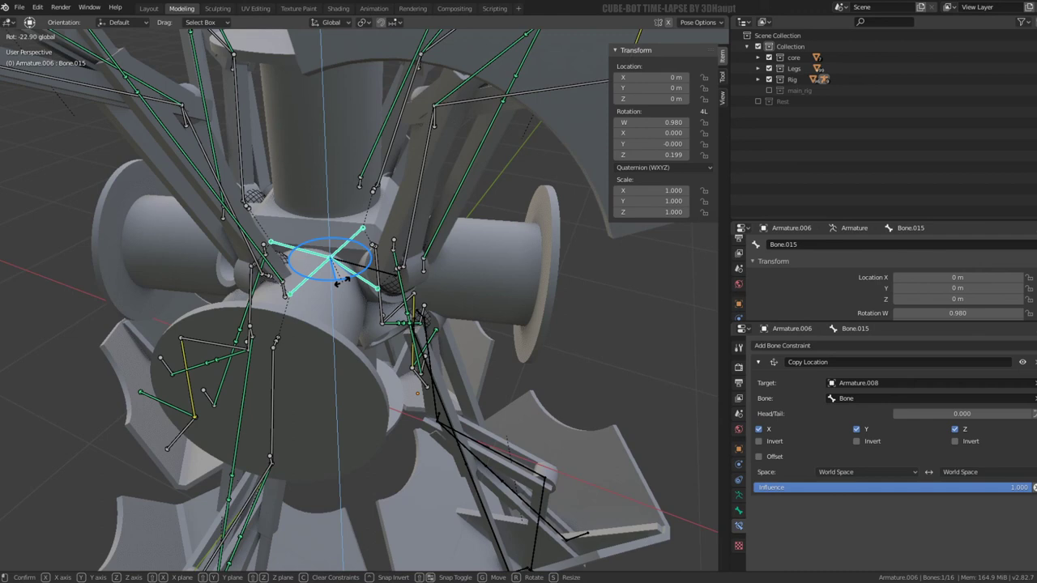
{"action": "key", "text": "Escape"}
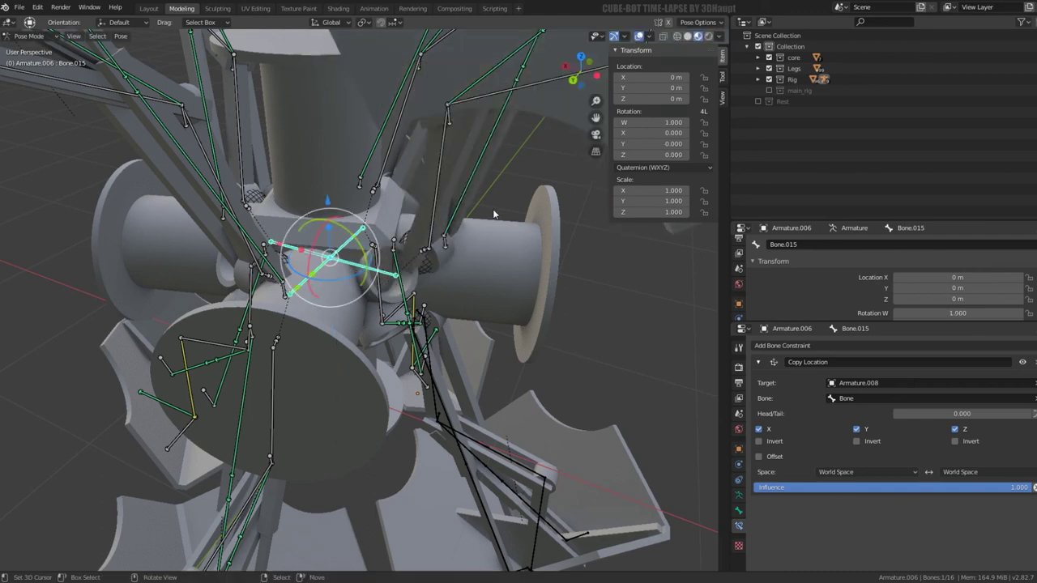
{"action": "left_click", "coordinate": [759, 363]}
{"action": "mouse_move", "coordinate": [705, 341]}
{"action": "middle_mouse_down"}
{"action": "mouse_move", "coordinate": [315, 246]}
{"action": "mouse_move", "coordinate": [331, 196]}
{"action": "mouse_move", "coordinate": [353, 270]}
{"action": "middle_mouse_up"}
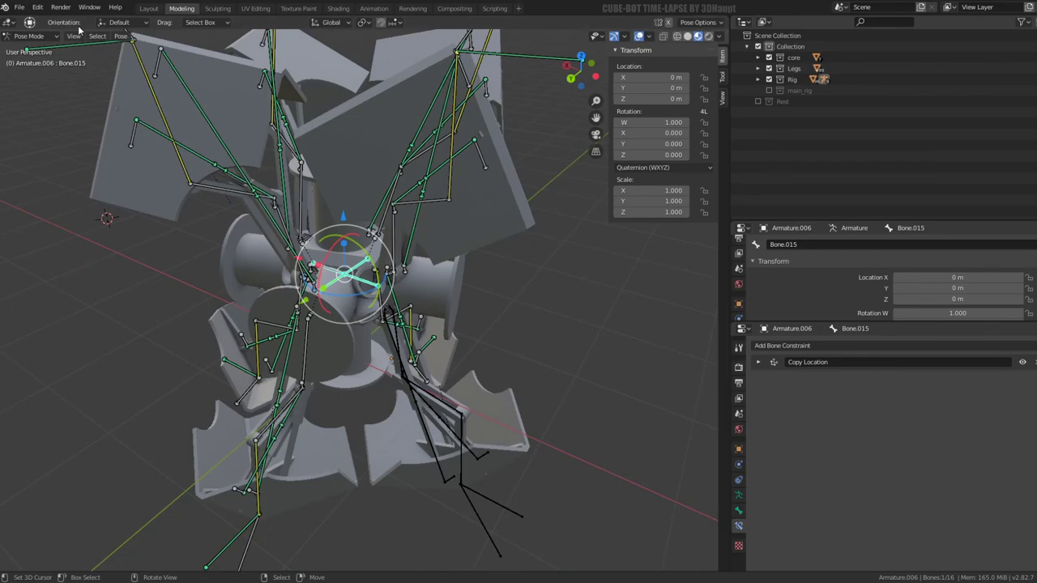
Step: Switch Armature.006 from Pose Mode back to Object Mode
{"action": "left_click", "coordinate": [29, 35]}
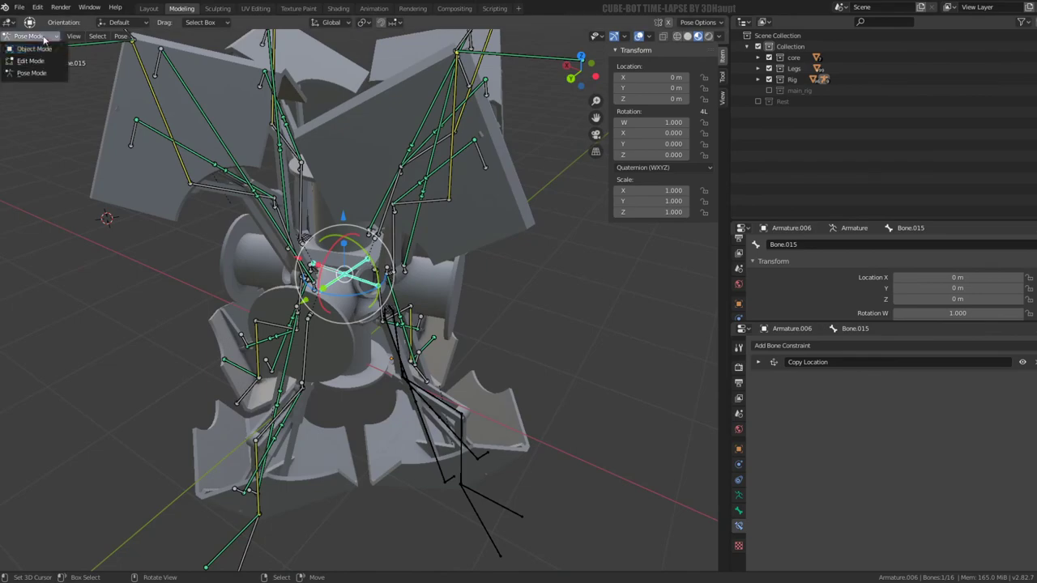
{"action": "left_click", "coordinate": [47, 52]}
{"action": "mouse_move", "coordinate": [47, 53]}
{"action": "middle_mouse_down"}
{"action": "mouse_move", "coordinate": [360, 217]}
{"action": "mouse_move", "coordinate": [481, 226]}
{"action": "mouse_move", "coordinate": [484, 313]}
{"action": "mouse_move", "coordinate": [580, 263]}
{"action": "mouse_move", "coordinate": [572, 245]}
{"action": "mouse_move", "coordinate": [454, 226]}
{"action": "middle_mouse_up"}
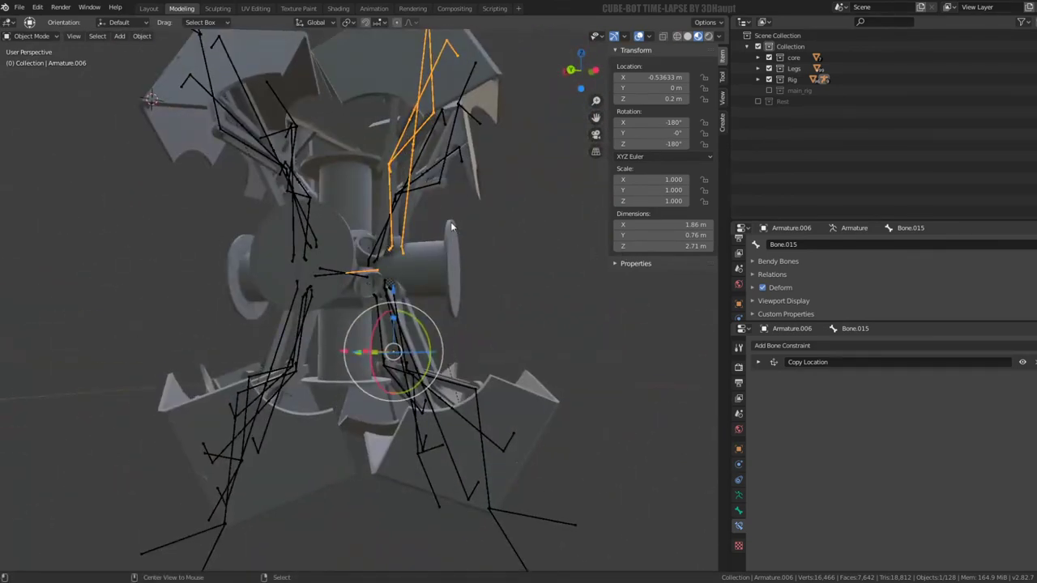